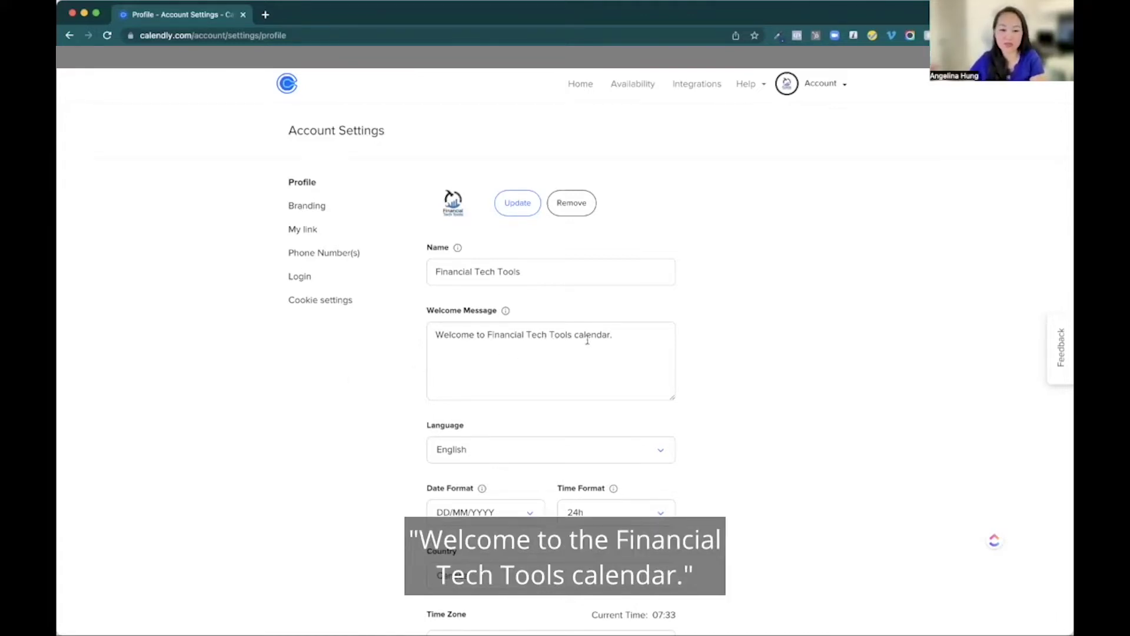
# Review the time zone choices, keep Pacific Time - US & Canada, and save the profile settings.
pyautogui.scroll(-3, 588, 340)
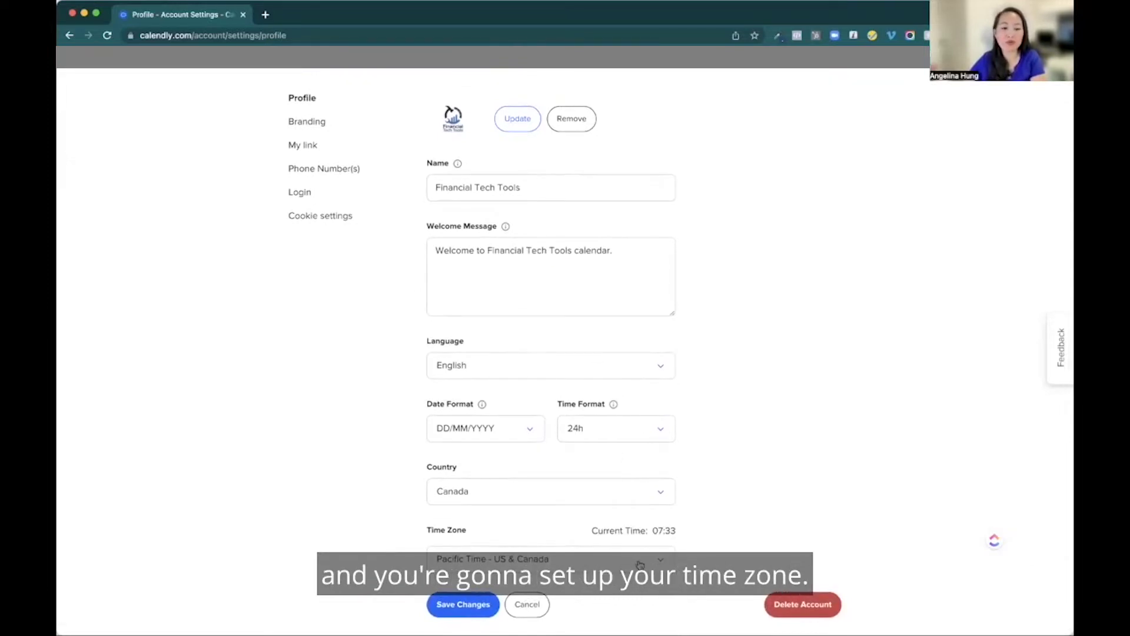
pyautogui.click(643, 561)
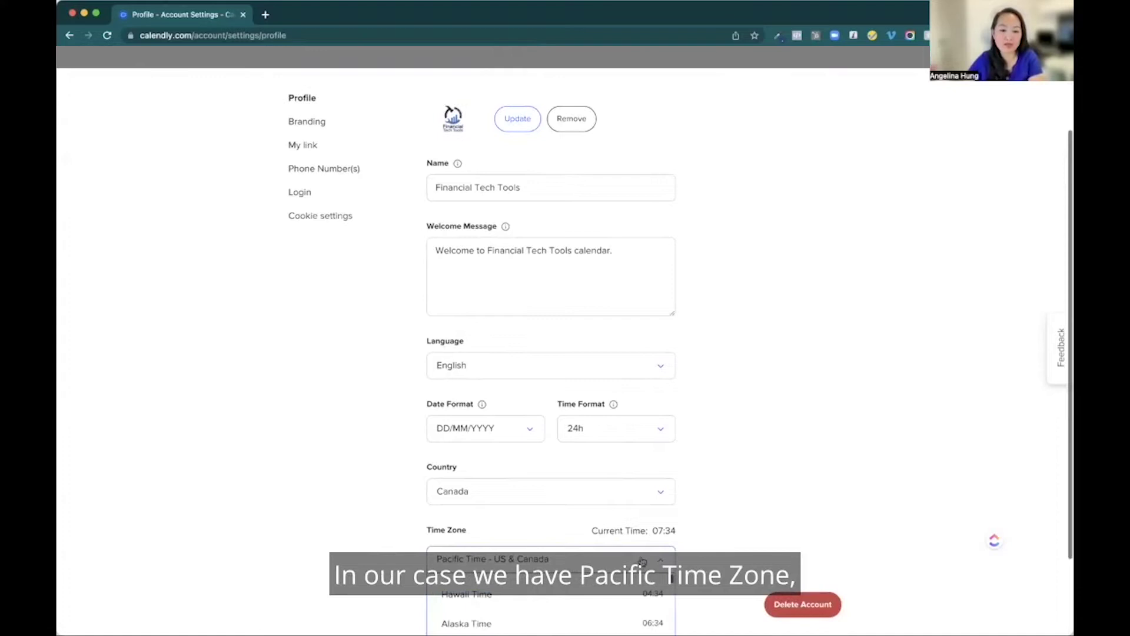
pyautogui.scroll(-2, 712, 528)
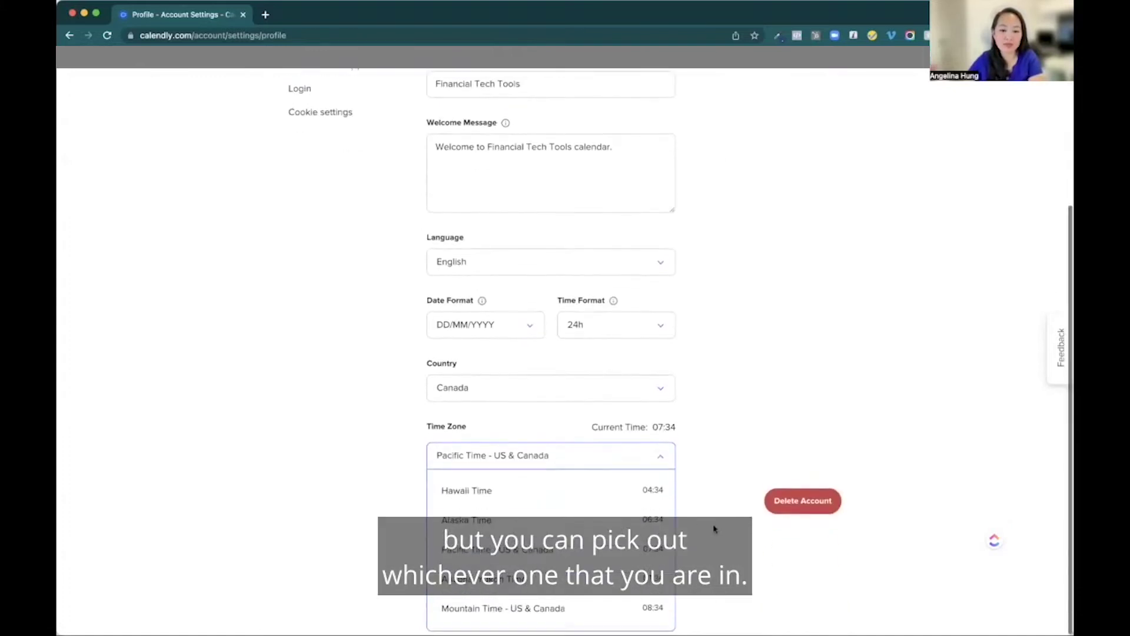
pyautogui.click(636, 460)
pyautogui.scroll(2, 615, 471)
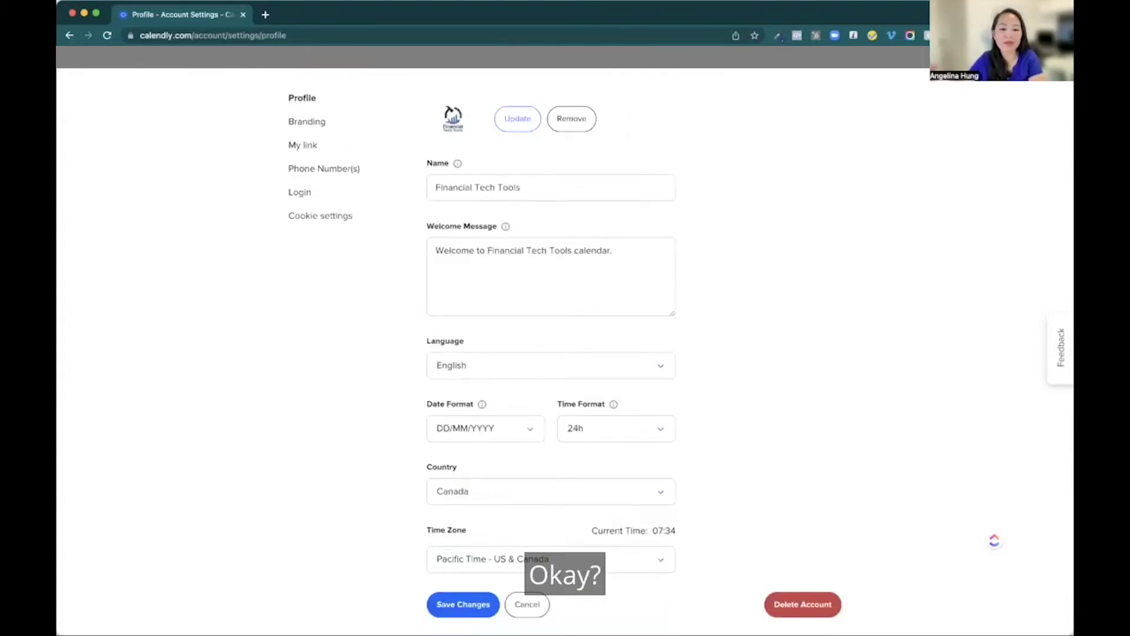
pyautogui.click(462, 605)
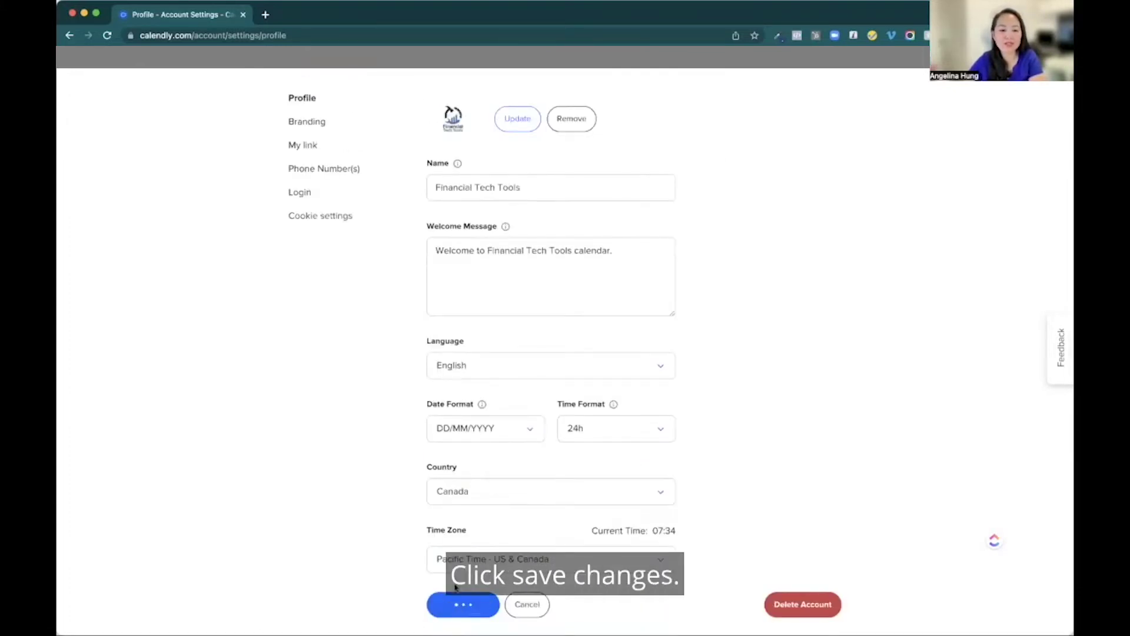
# Save the branding settings with the current logo and Calendly branding off, and open the My link settings.
pyautogui.click(318, 123)
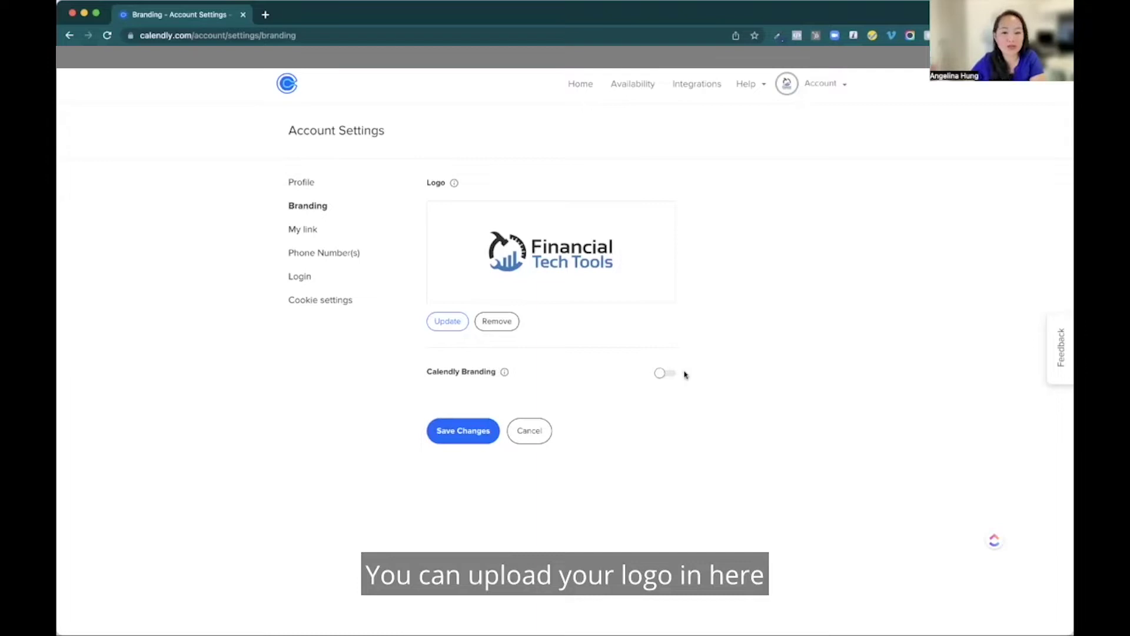
pyautogui.click(452, 432)
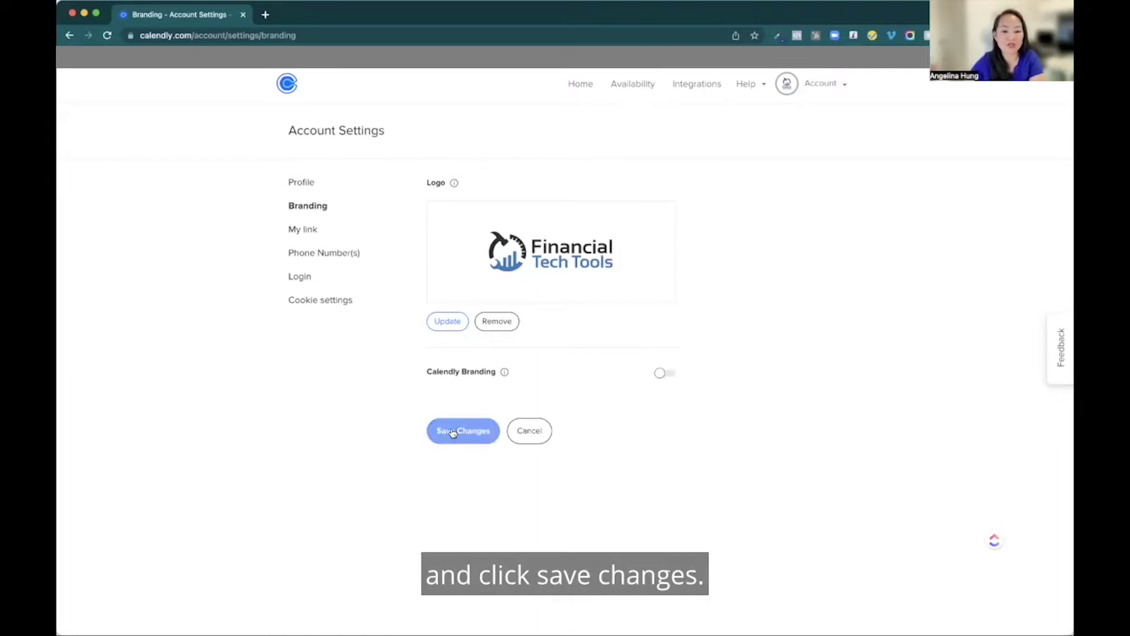
pyautogui.click(312, 230)
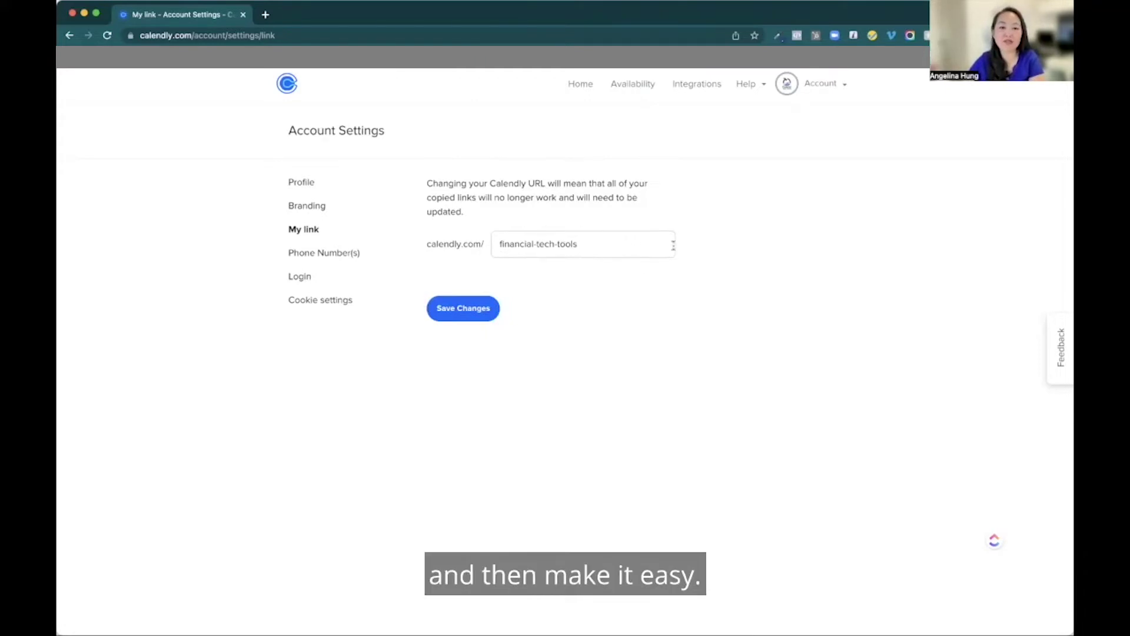
# Look through the video conferencing integrations and open the details of the Microsoft Teams integration.
pyautogui.click(683, 83)
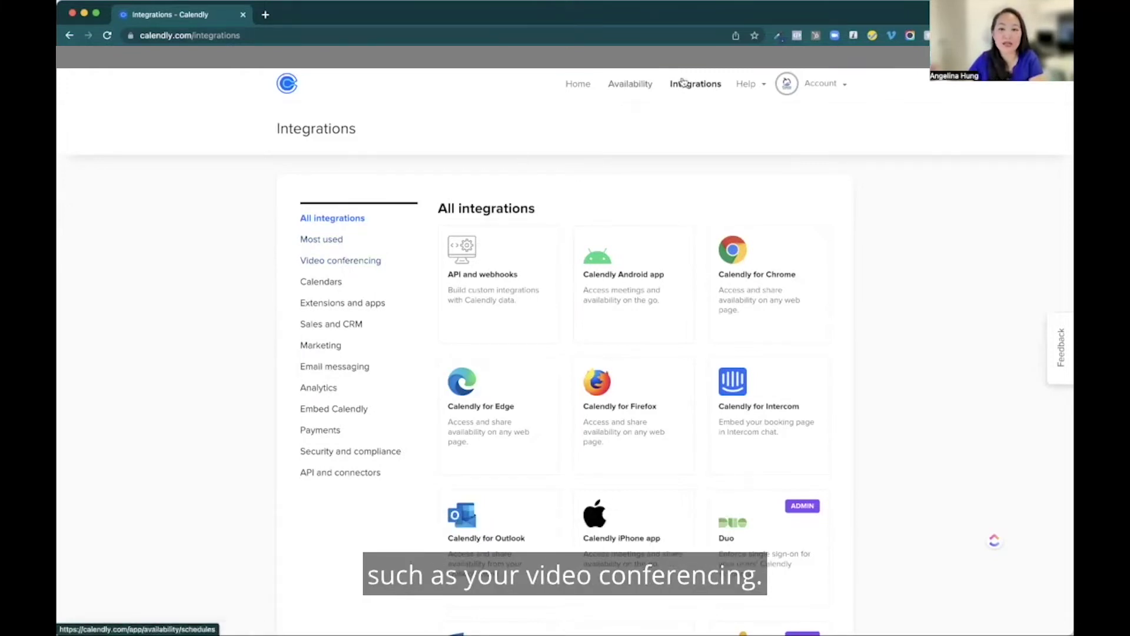
pyautogui.click(360, 261)
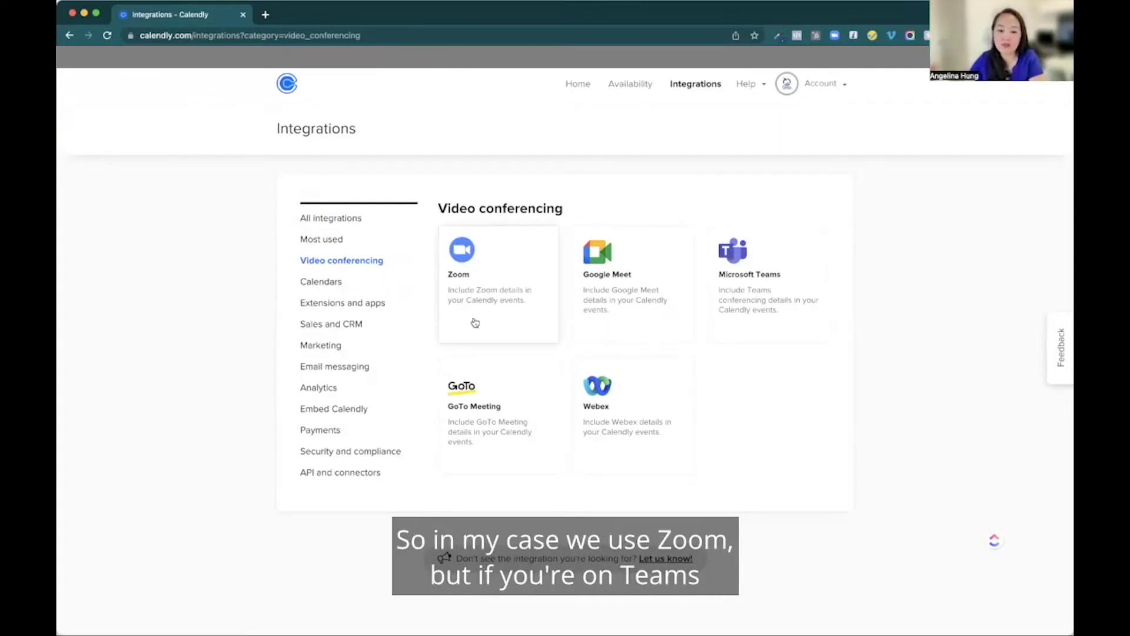
pyautogui.click(748, 318)
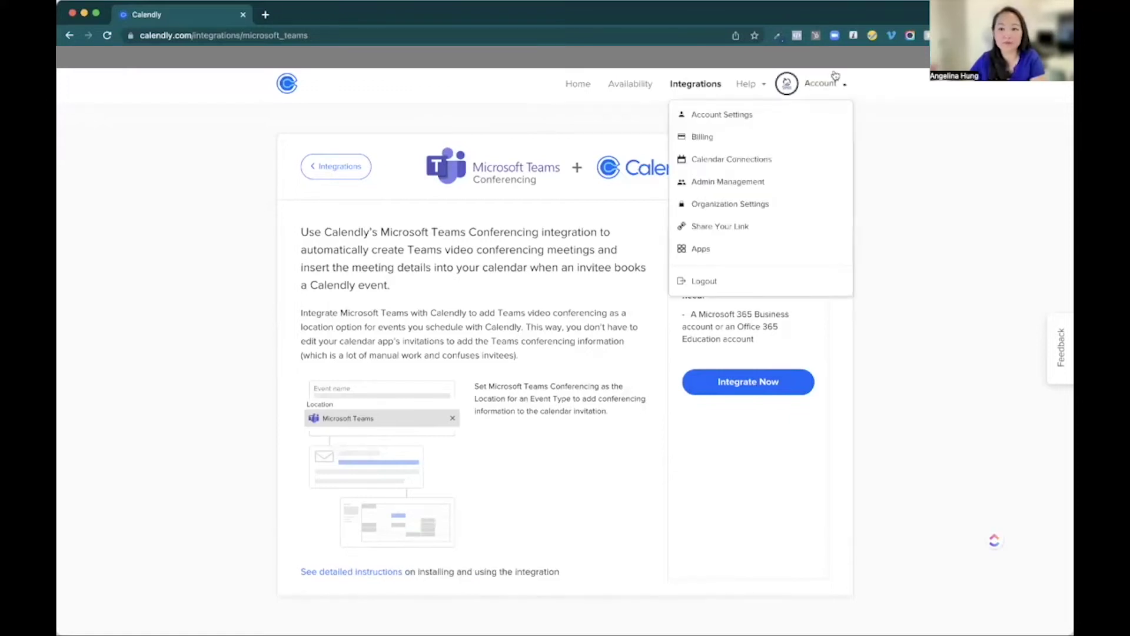
# View the account's calendar connections and examine which calendar types can be added.
pyautogui.click(787, 83)
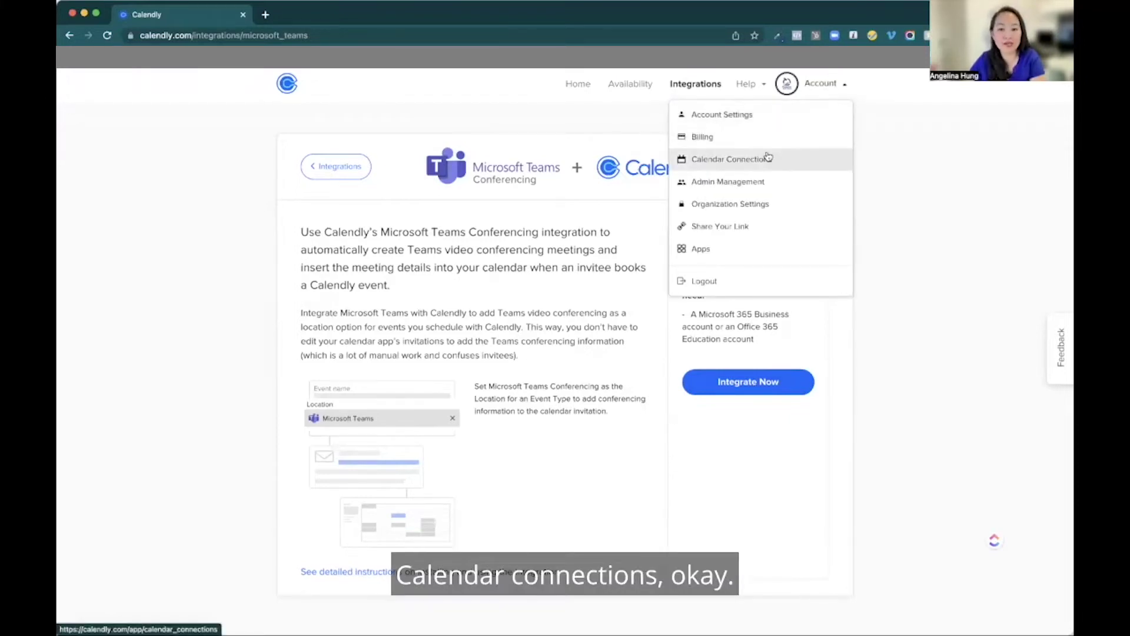
pyautogui.click(768, 157)
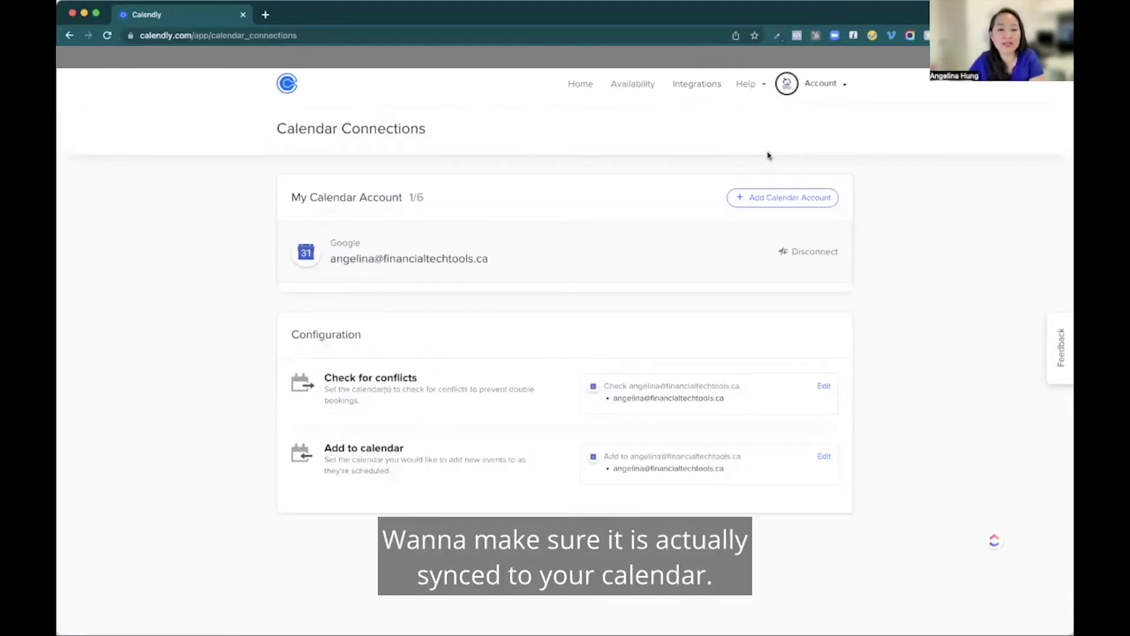
pyautogui.click(751, 196)
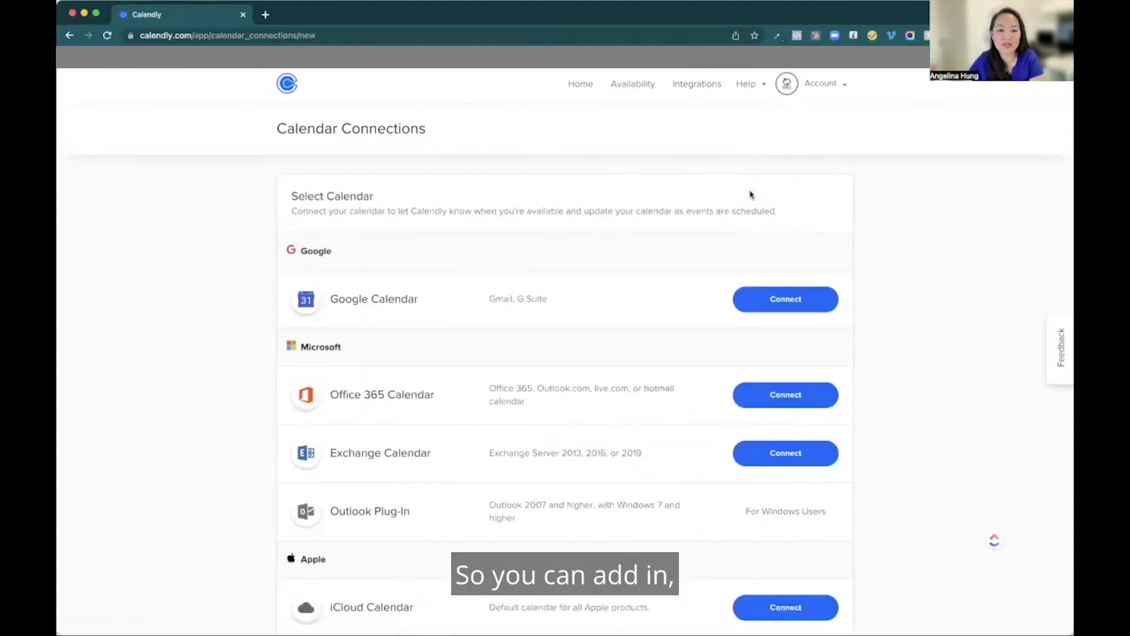
pyautogui.scroll(-1, 776, 230)
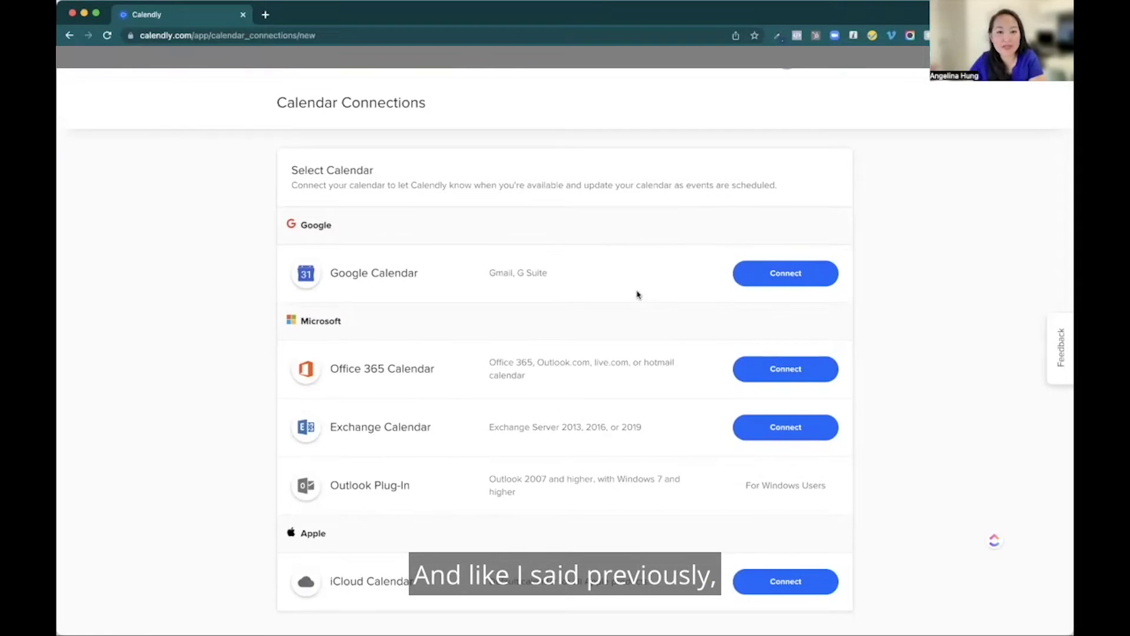
pyautogui.scroll(1, 637, 294)
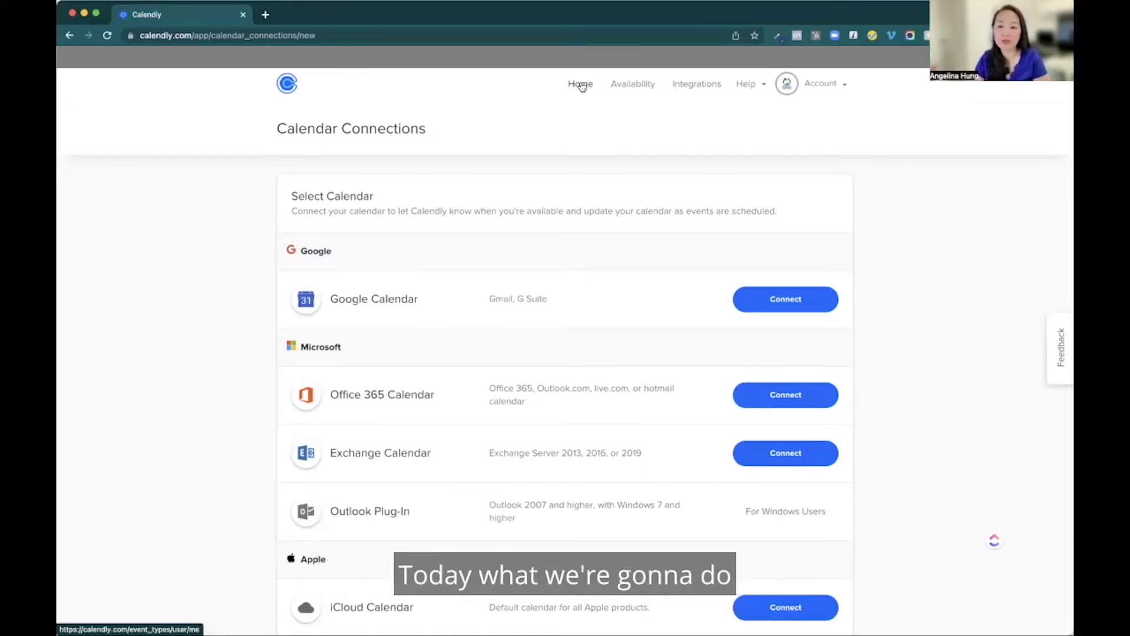
# Create a new one-on-one event type from the home page and name it Discovery Meeting.
pyautogui.click(581, 85)
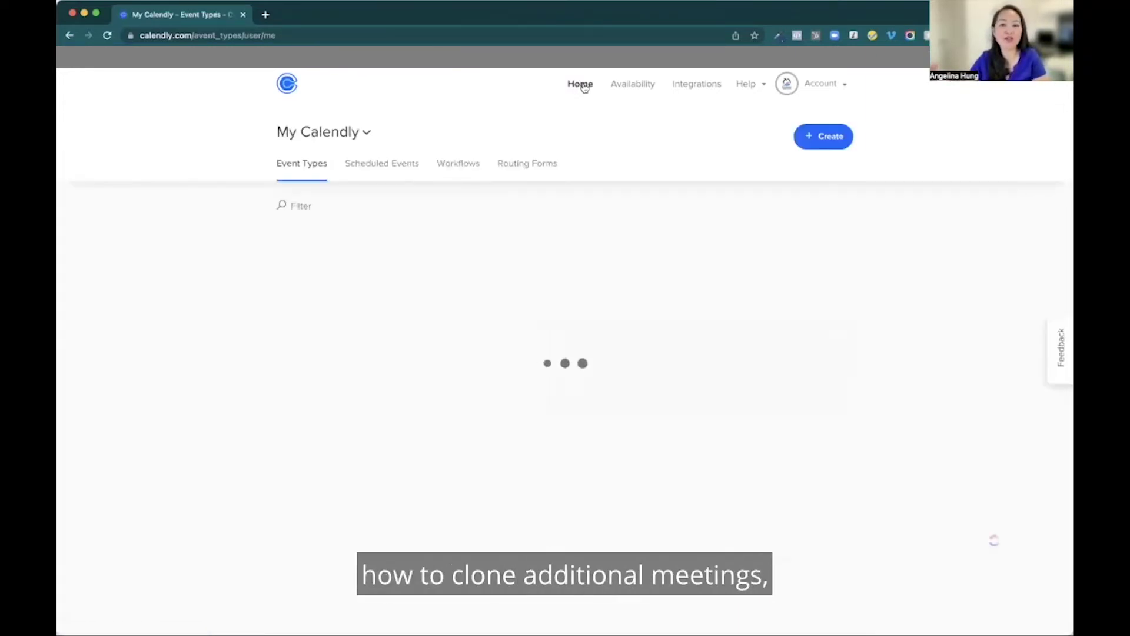
pyautogui.click(831, 138)
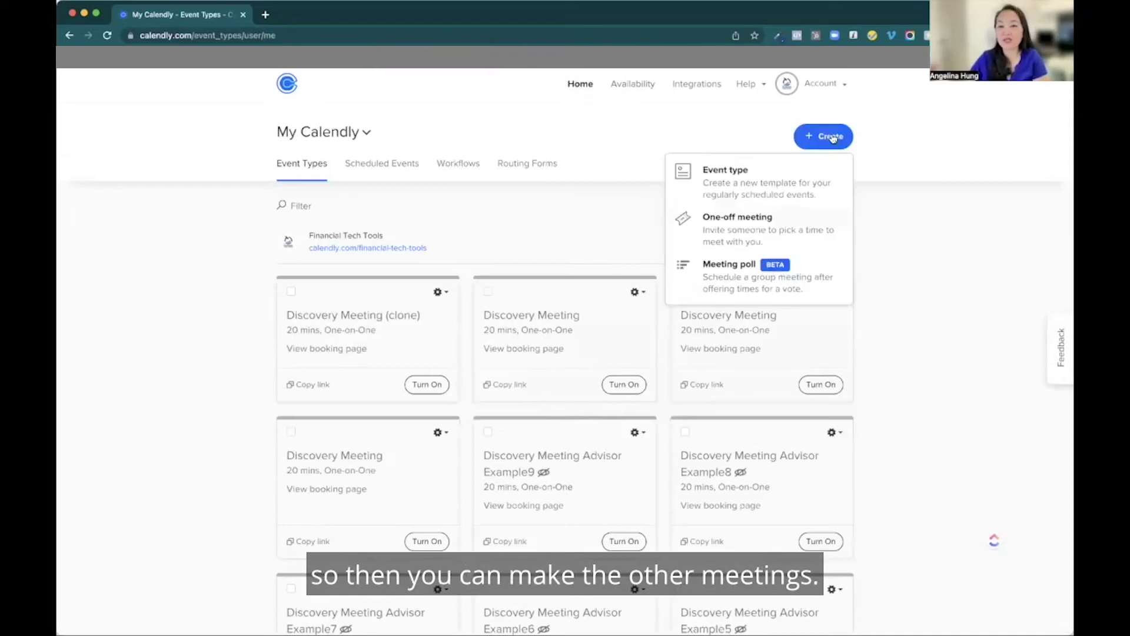
pyautogui.click(768, 188)
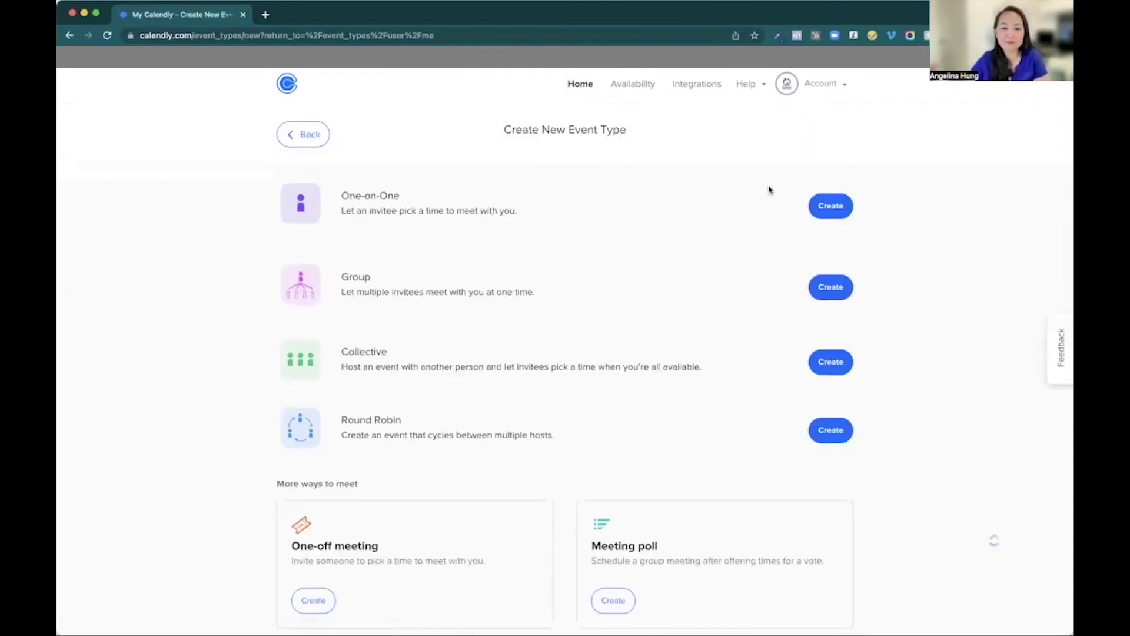
pyautogui.click(841, 203)
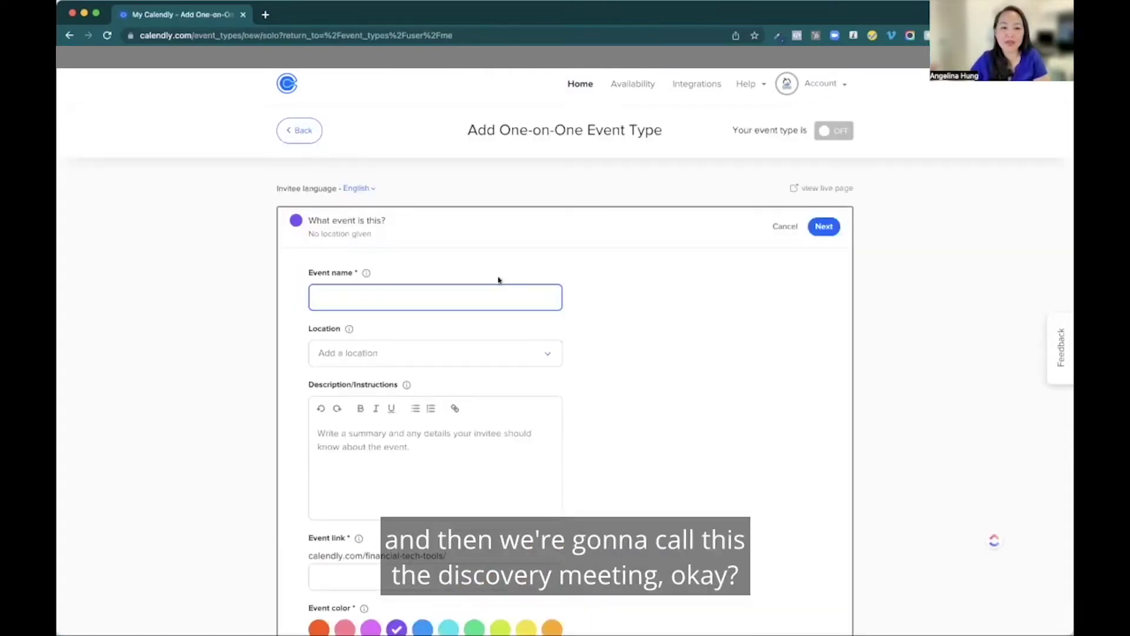
pyautogui.write('D')
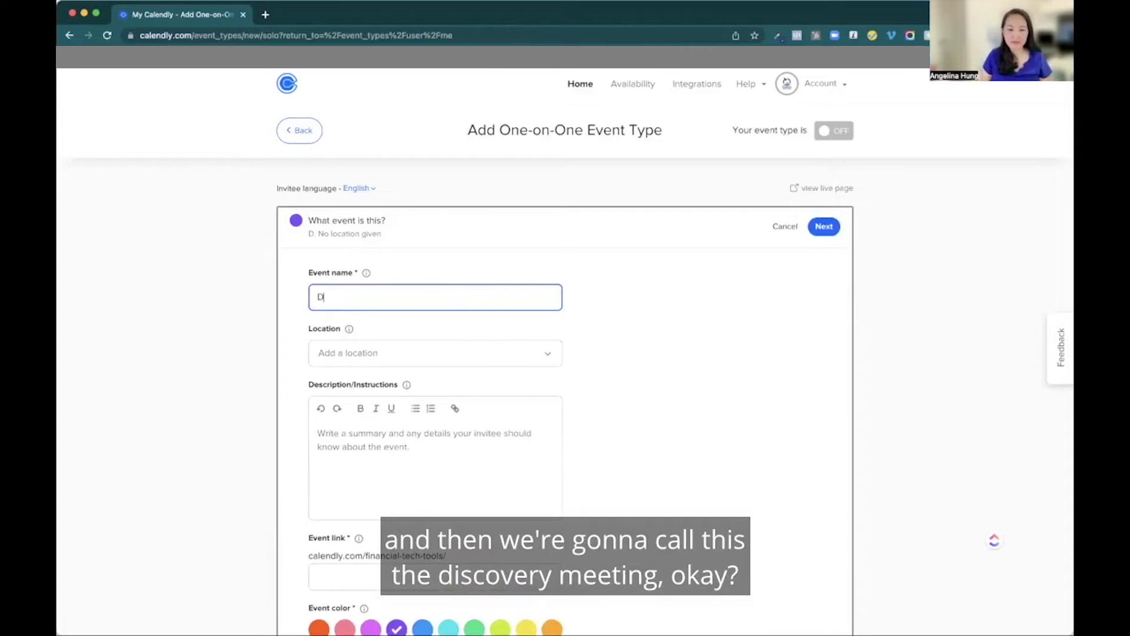
pyautogui.write('iscovery Meeting')
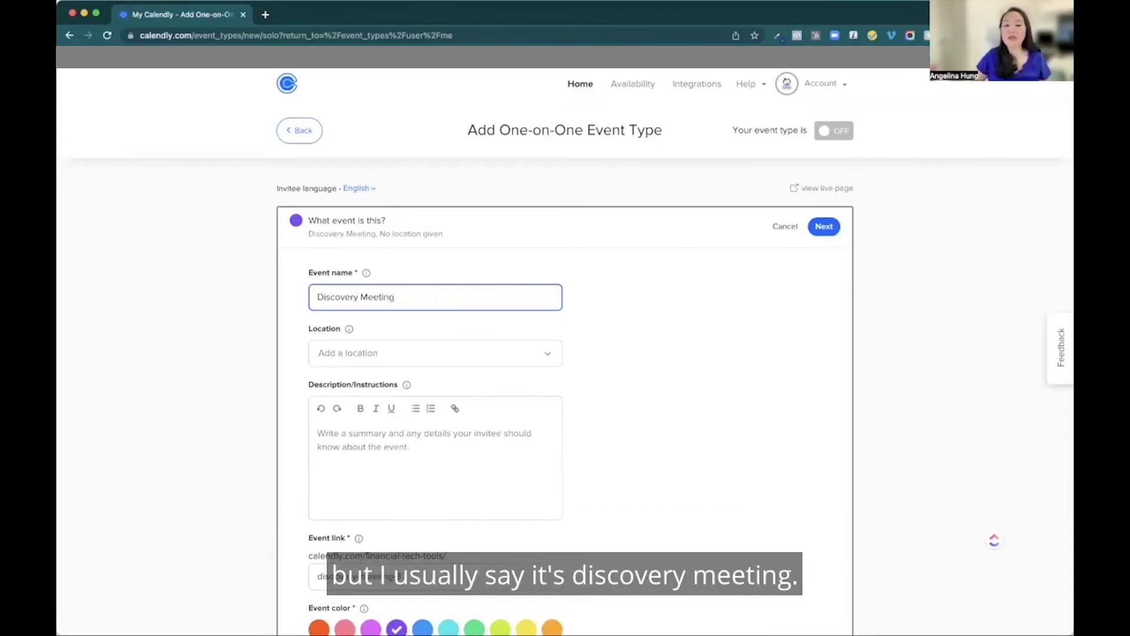
# Set the event's location to a phone call with the option "I will call my invitee".
pyautogui.scroll(-3, 644, 302)
pyautogui.click(546, 247)
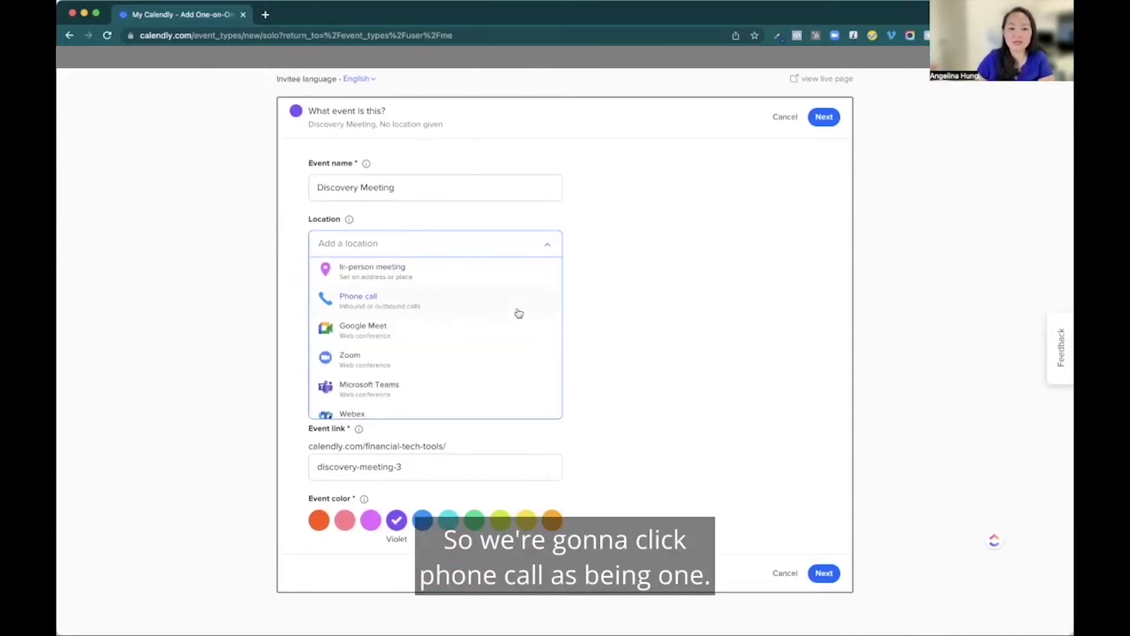
pyautogui.click(519, 313)
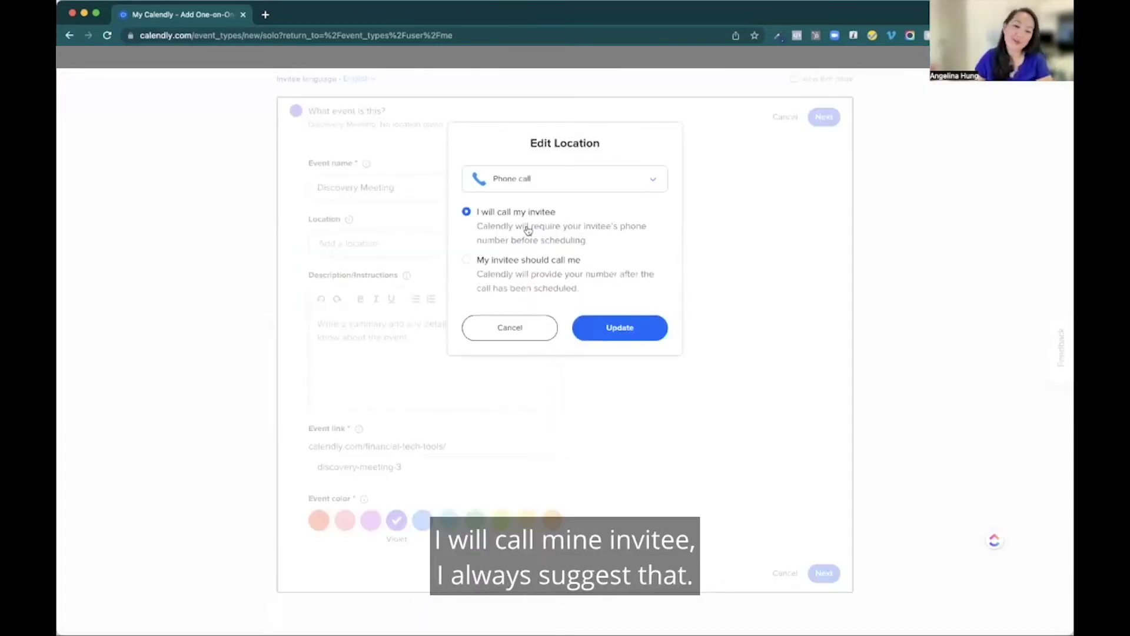
pyautogui.click(628, 333)
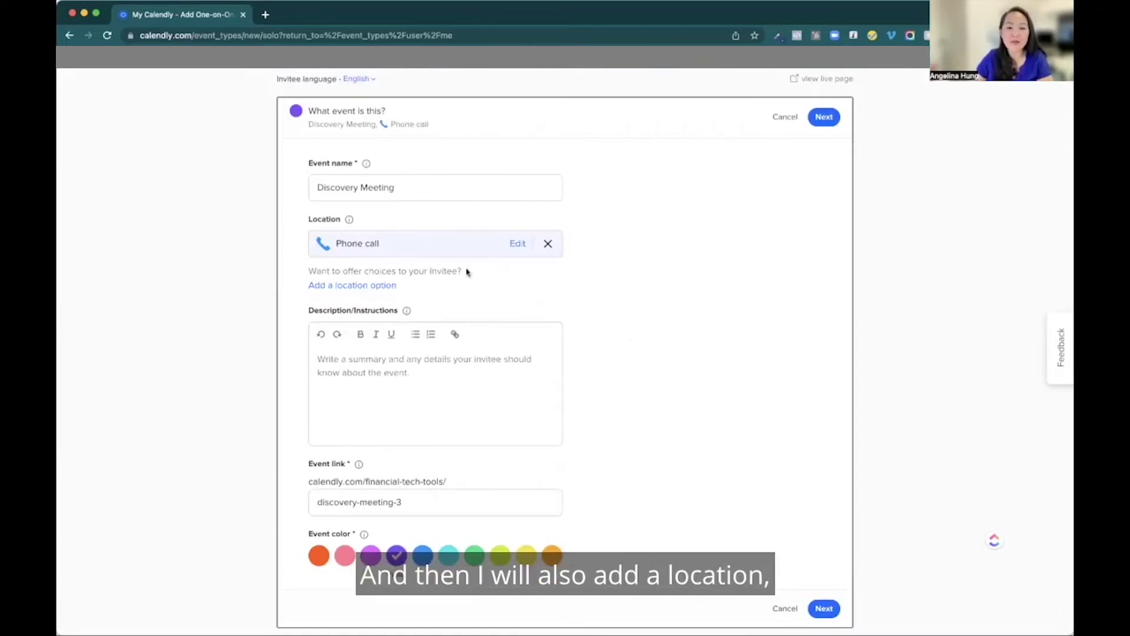
# Add Zoom as a second location option for the Discovery Meeting.
pyautogui.click(354, 285)
pyautogui.click(453, 283)
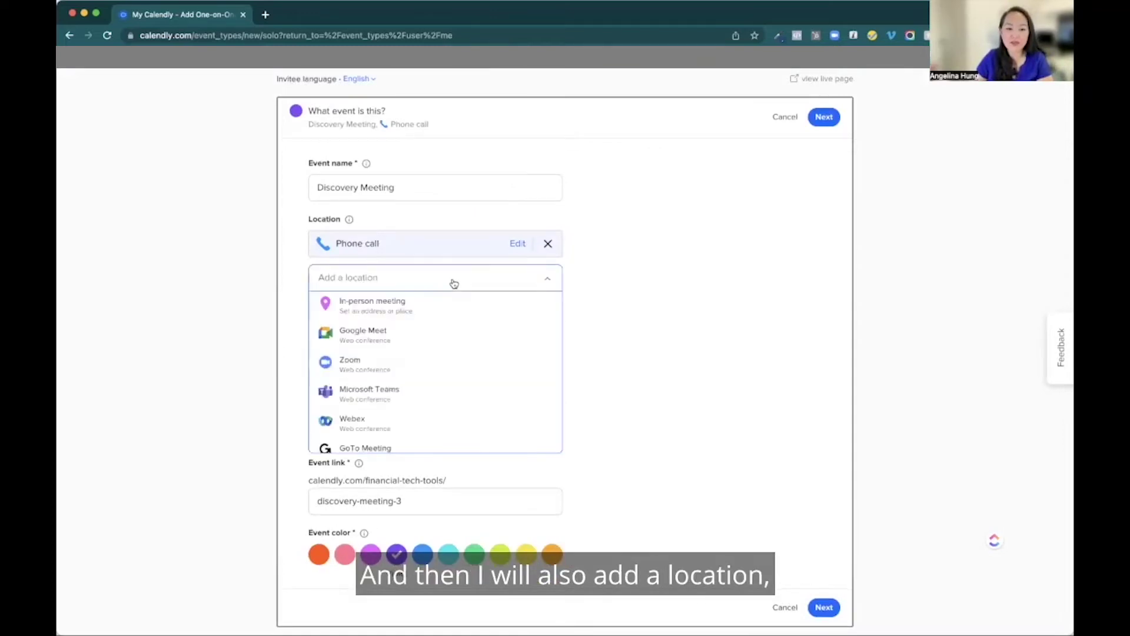
pyautogui.click(448, 364)
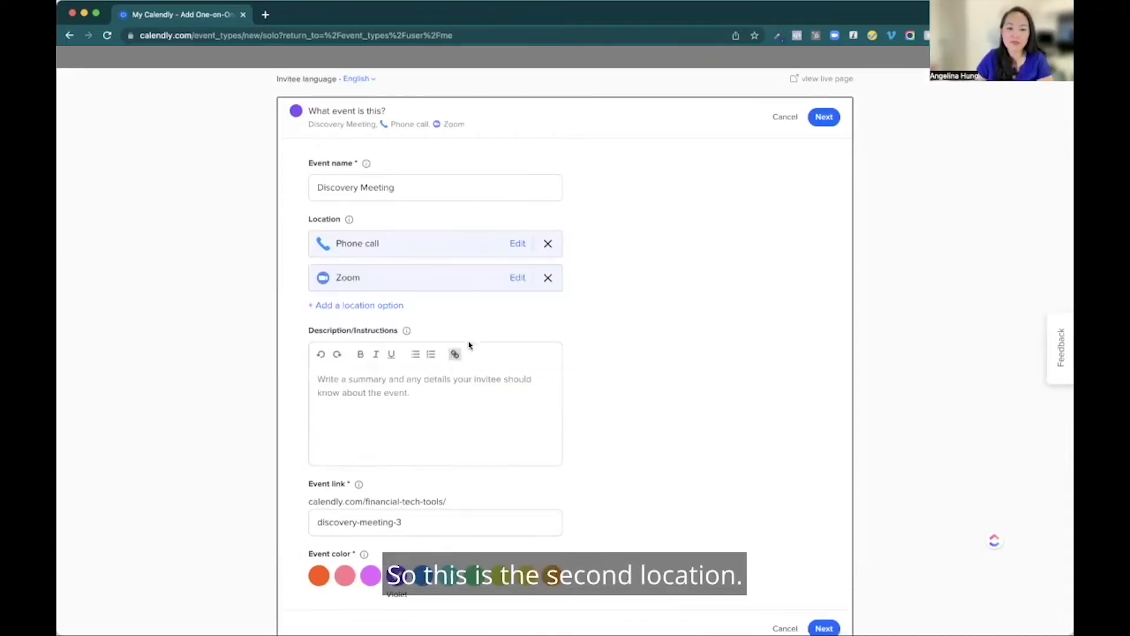
# Enter the event description "Thank you for connecting with us. We're looking forward to getting to know you.".
pyautogui.scroll(-1, 572, 350)
pyautogui.scroll(-1, 572, 350)
pyautogui.click(407, 330)
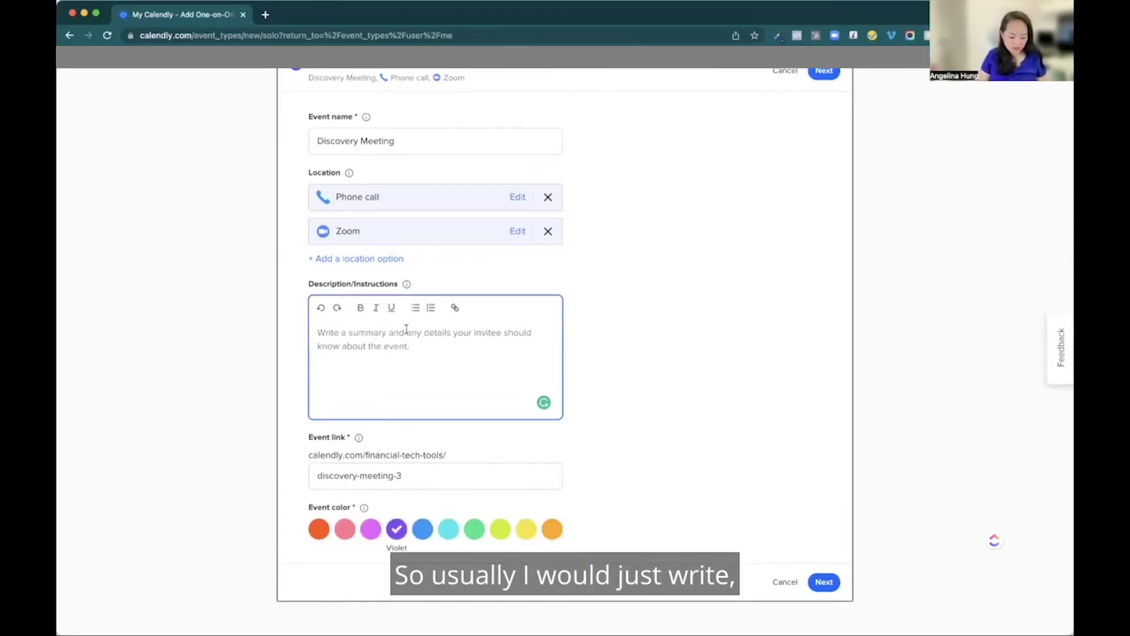
pyautogui.write('We')
pyautogui.press('BackSpace')
pyautogui.press('BackSpace')
pyautogui.write('Thank you')
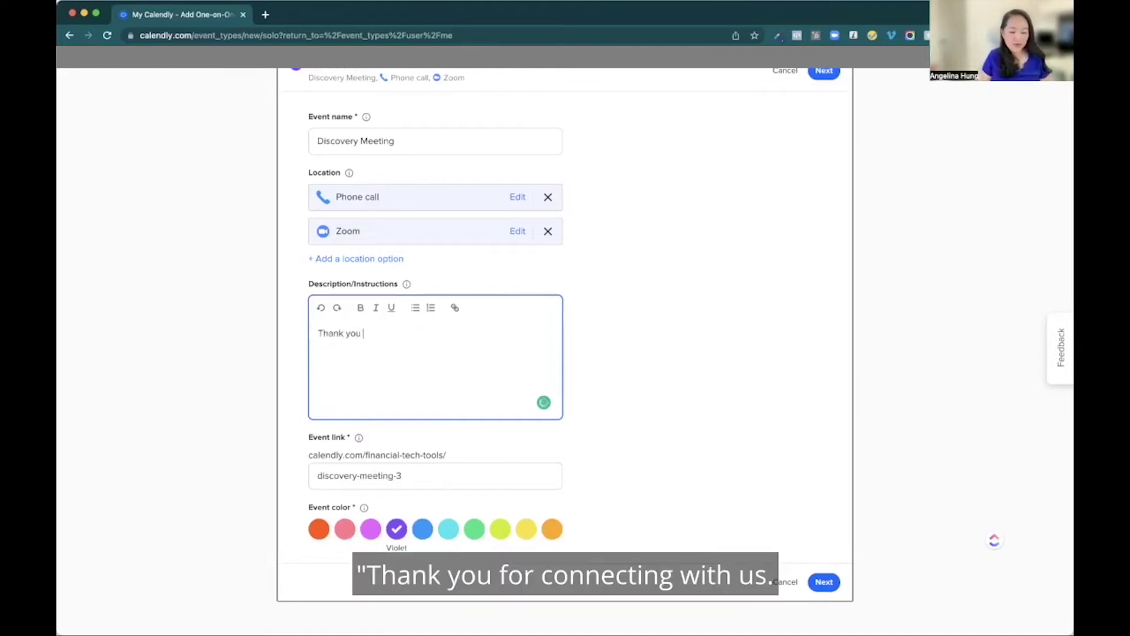
pyautogui.write(' for connecting')
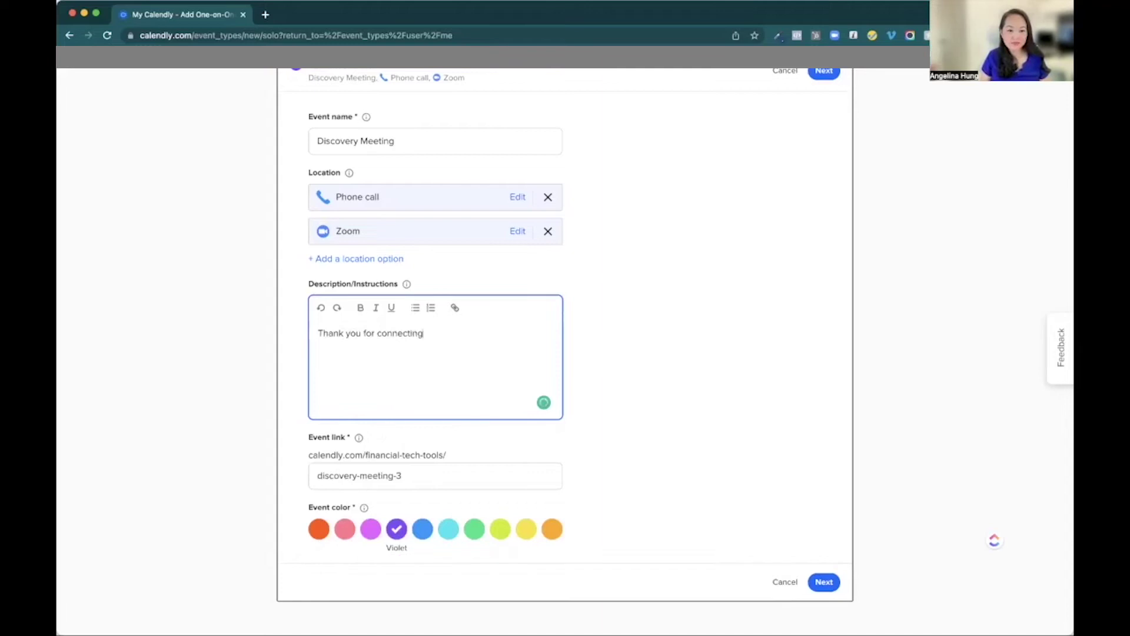
pyautogui.write(' with us. We ')
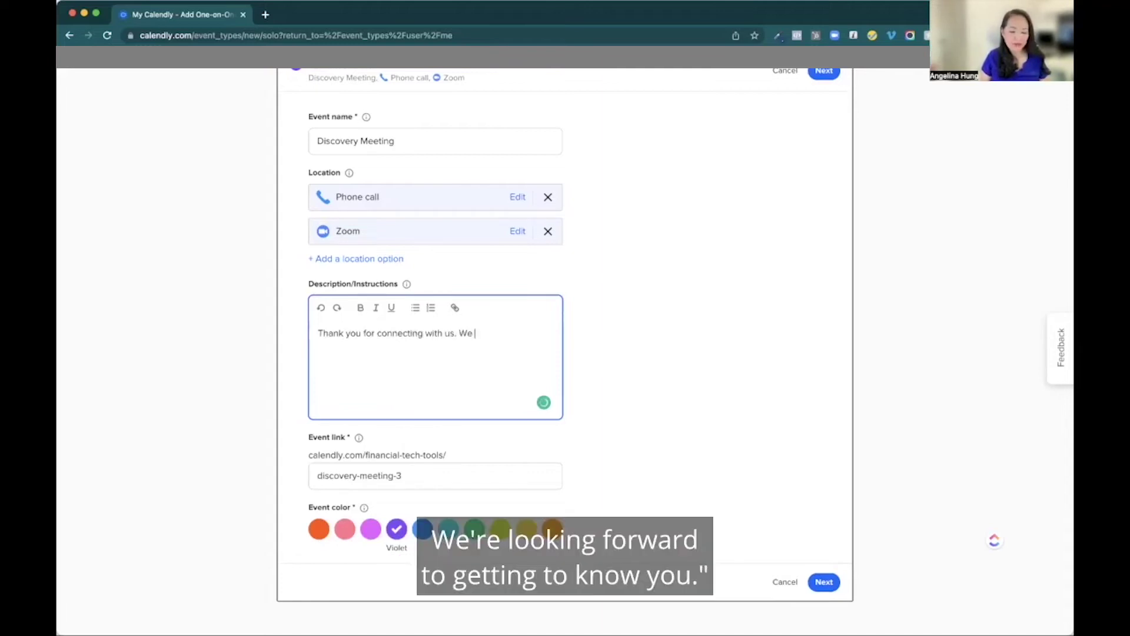
pyautogui.write('re looking forward to getting to know you.')
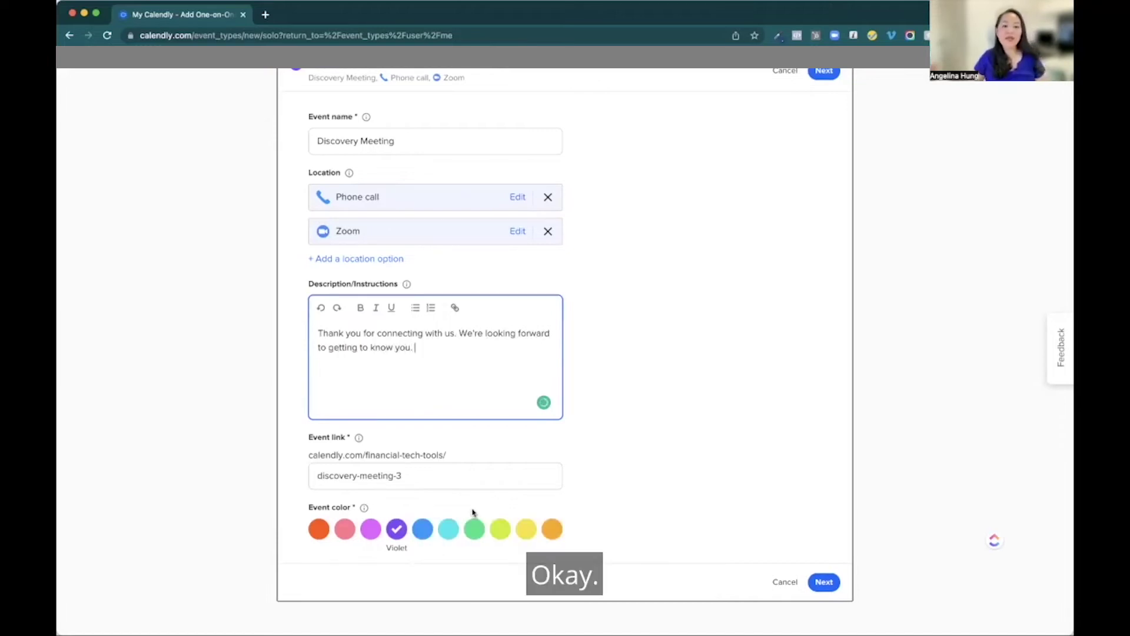
# Try to remove the "-3" suffix from the event link discovery-meeting-3.
pyautogui.click(447, 480)
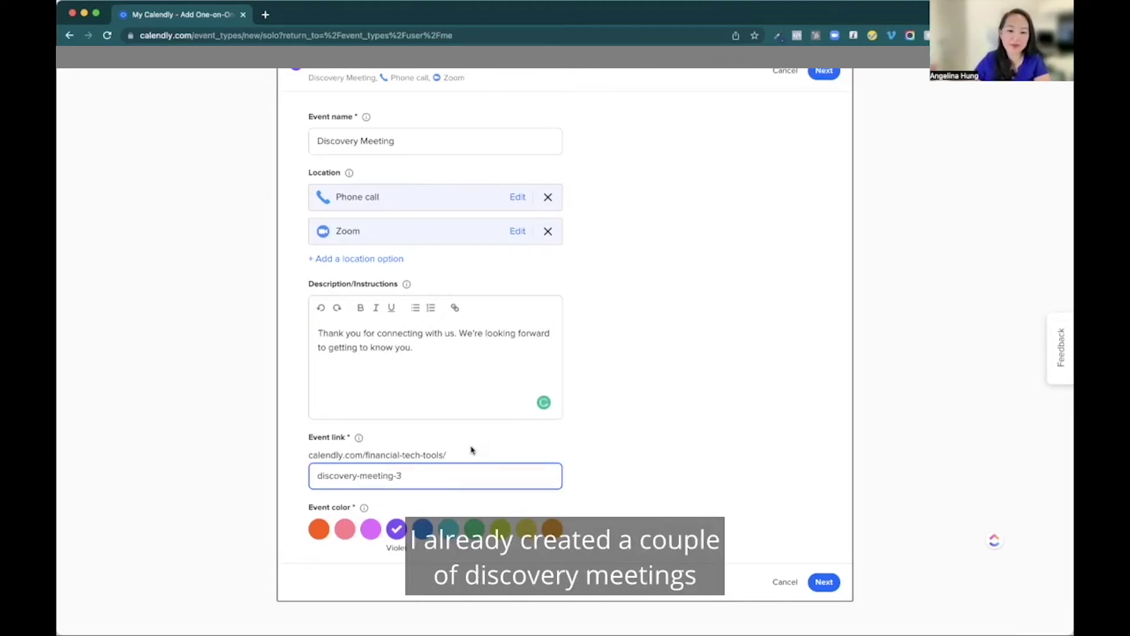
pyautogui.scroll(-1, 462, 447)
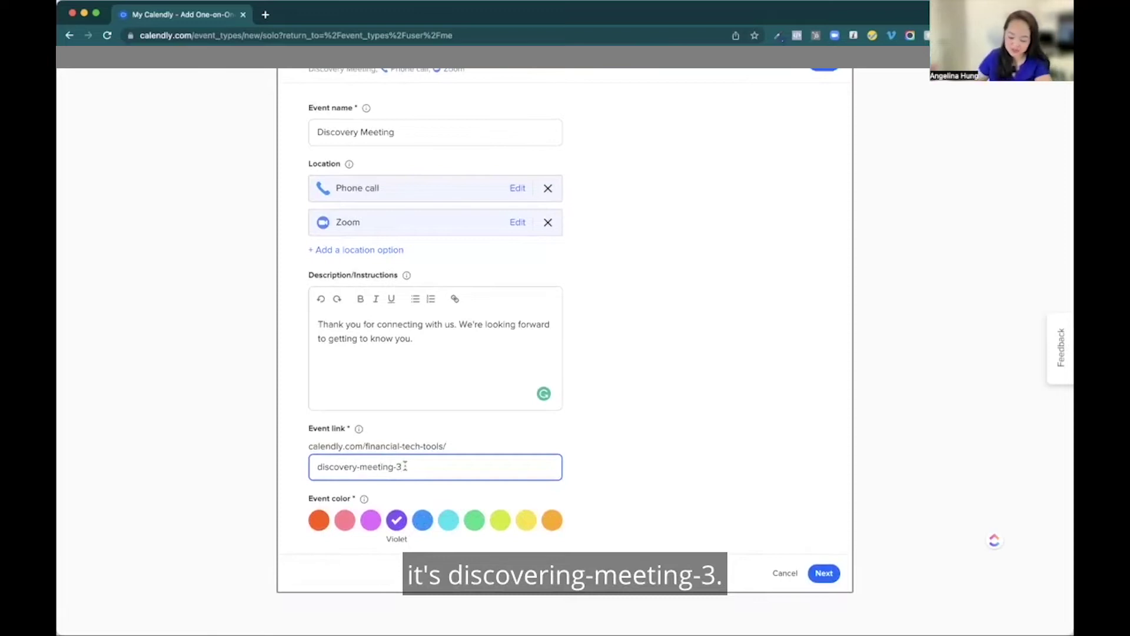
pyautogui.press('BackSpace')
pyautogui.press('BackSpace')
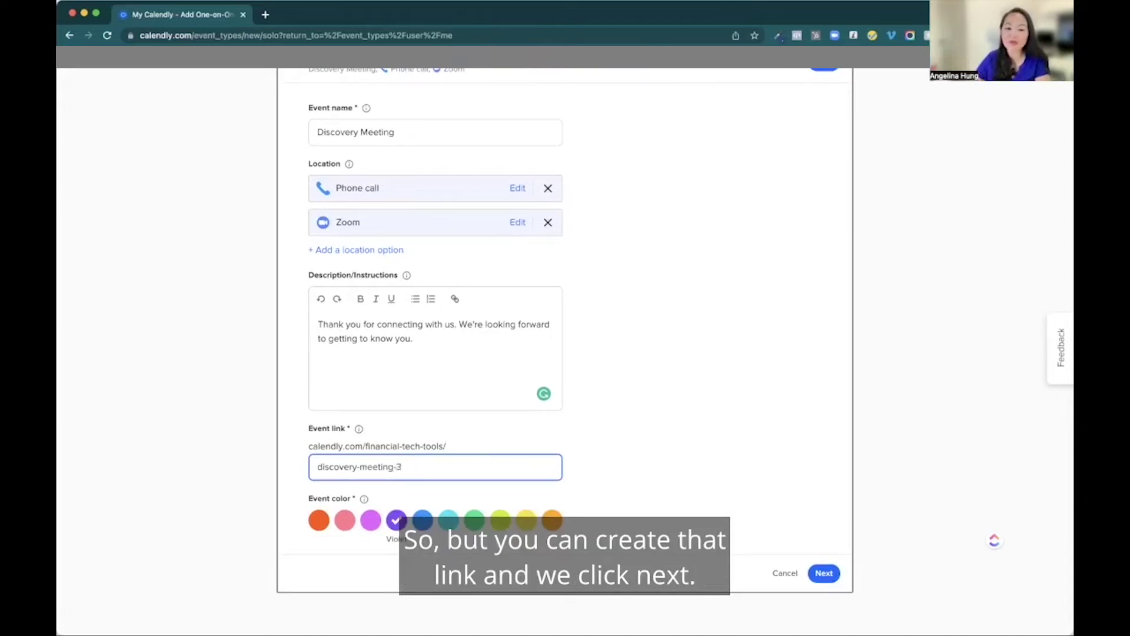
# Continue to the booking settings and let invitees schedule up to 30 calendar days into the future.
pyautogui.click(825, 580)
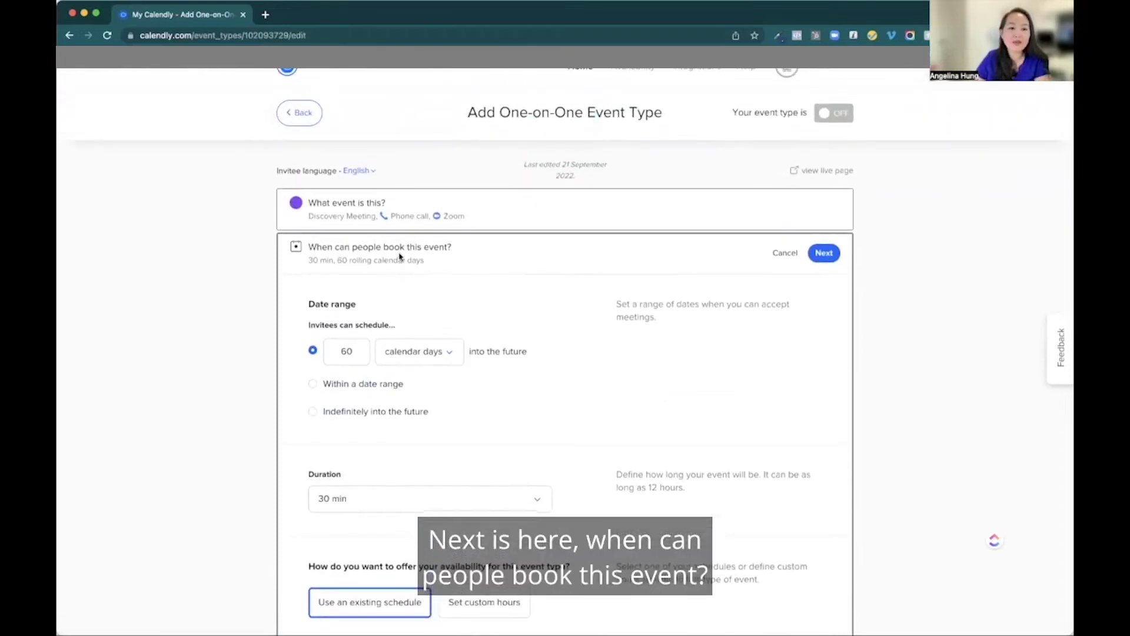
pyautogui.doubleClick(357, 351)
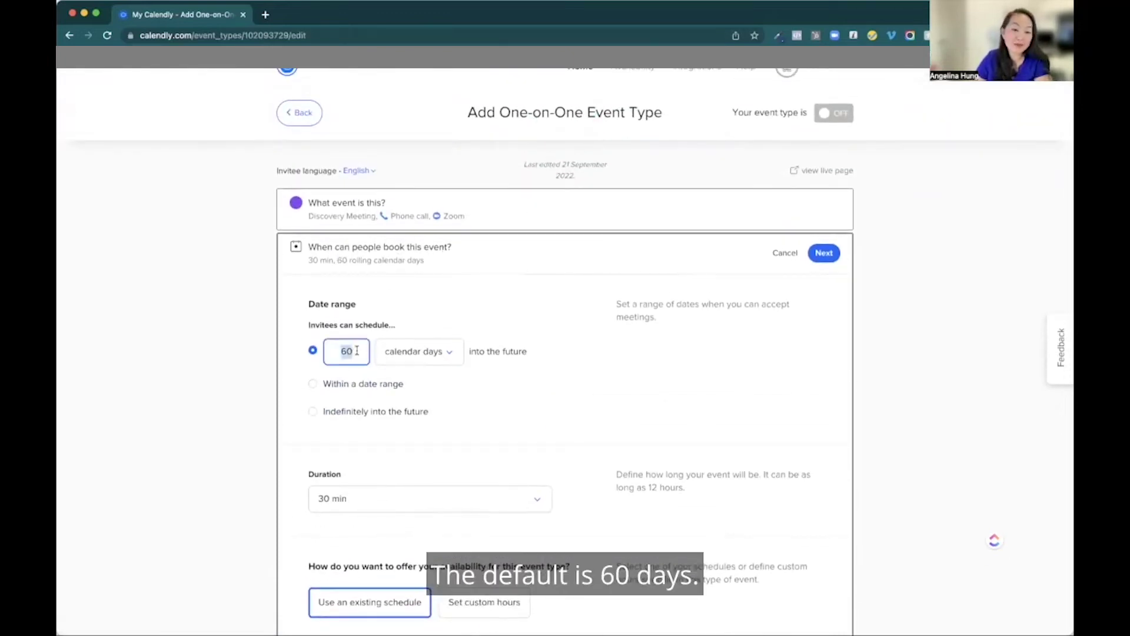
pyautogui.write('30')
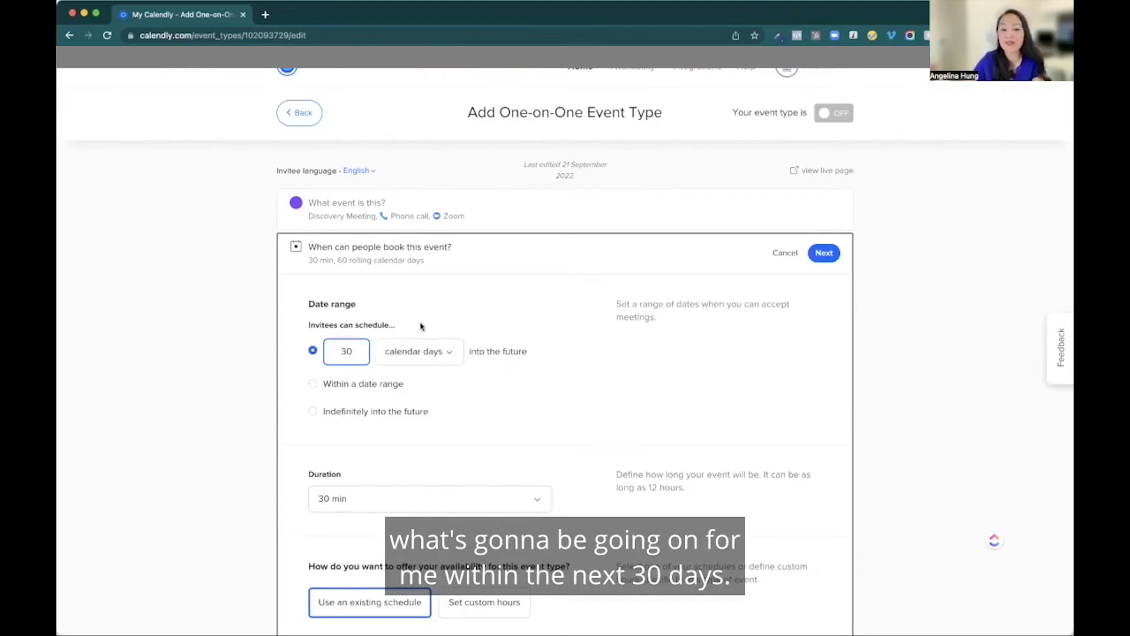
# Set a custom event duration of 20 min.
pyautogui.scroll(-3, 458, 356)
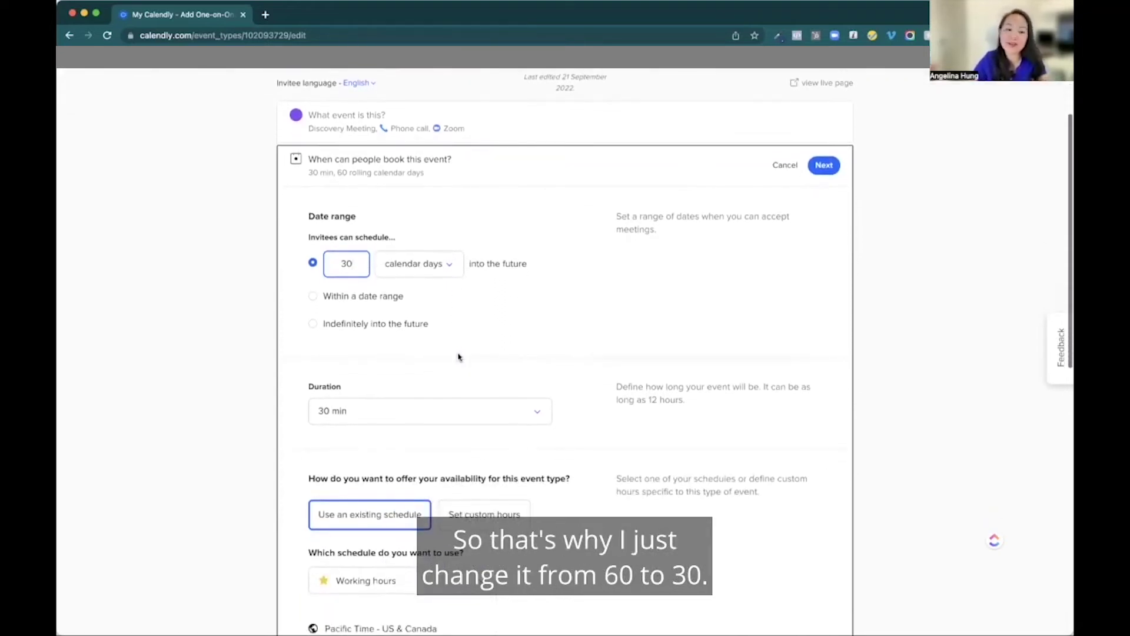
pyautogui.click(485, 413)
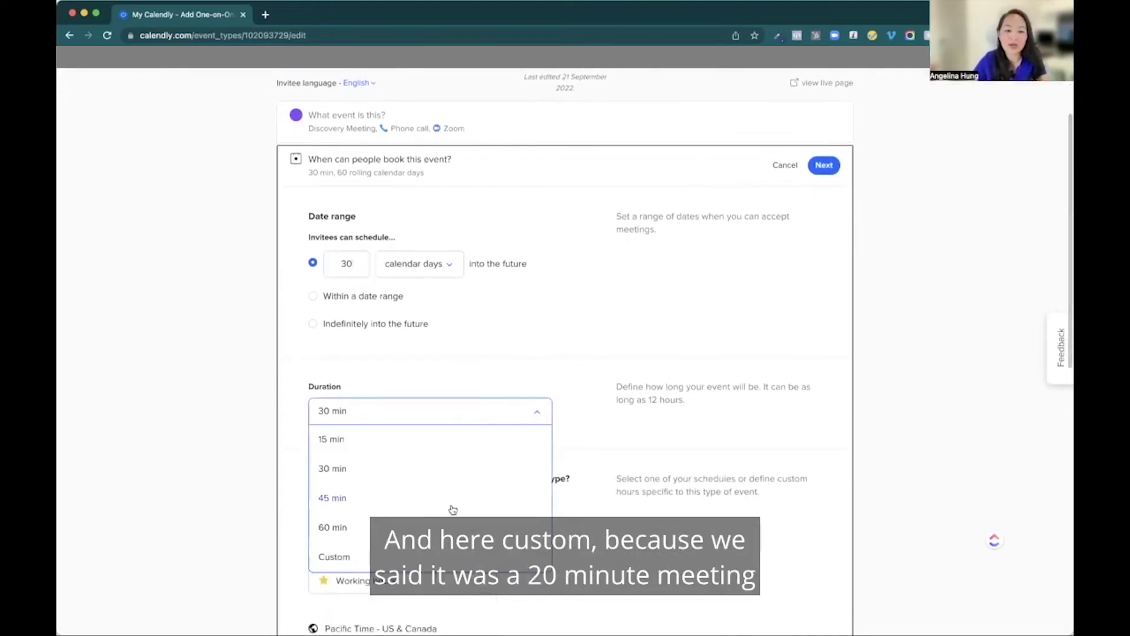
pyautogui.click(438, 557)
pyautogui.click(381, 439)
pyautogui.write('20')
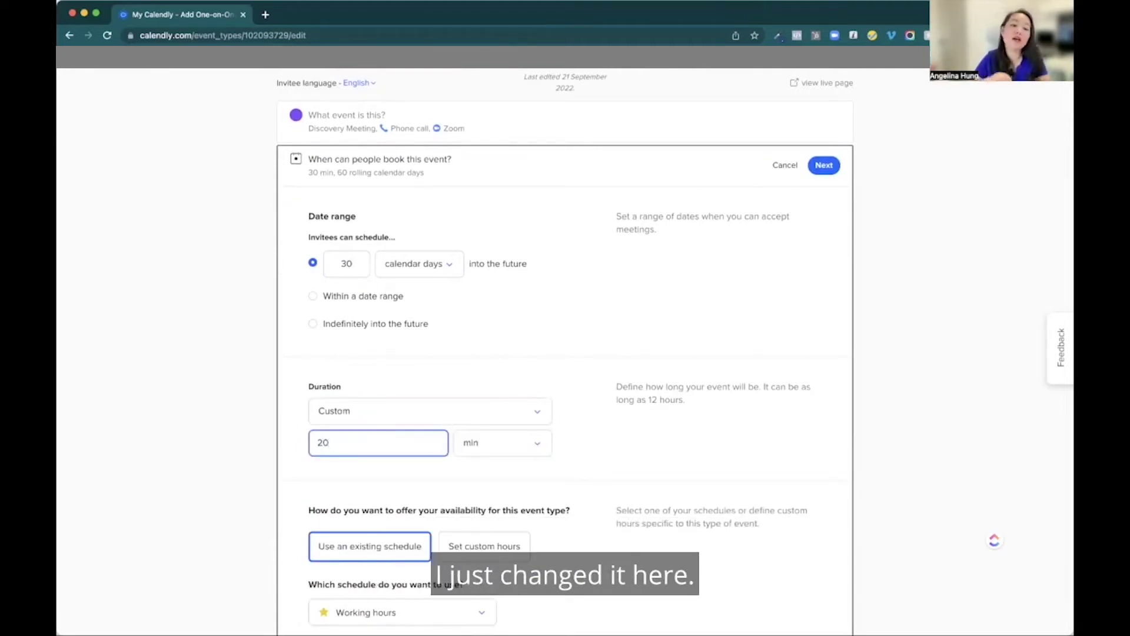
# Switch the event's availability to custom hours and remove the Monday and Friday hours in the weekly list.
pyautogui.scroll(-5, 380, 436)
pyautogui.scroll(-1, 406, 382)
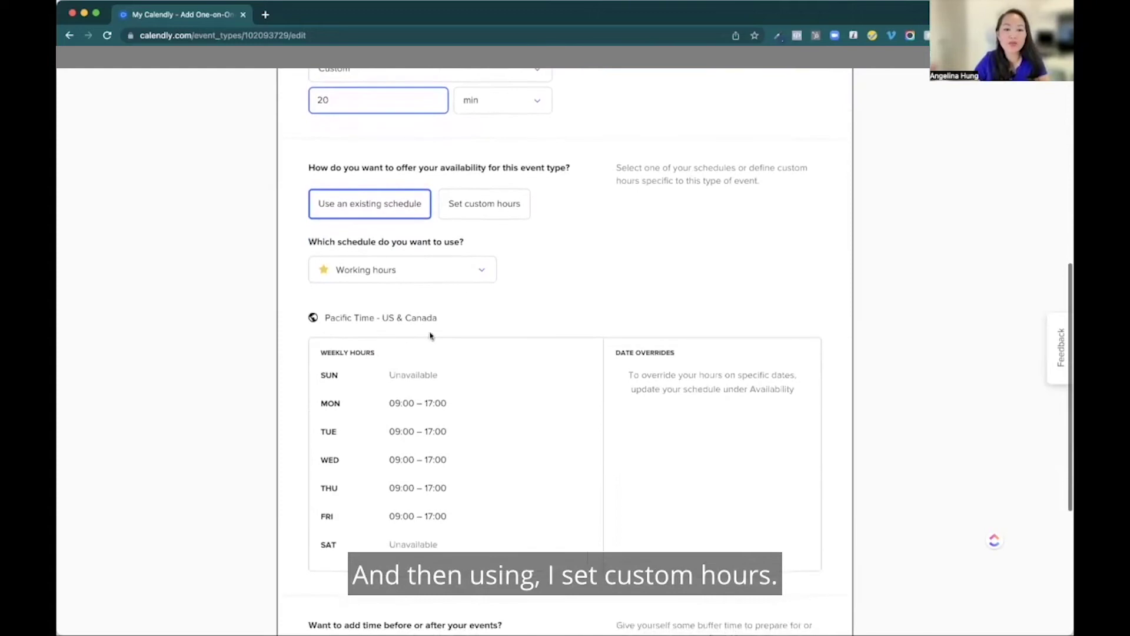
pyautogui.click(487, 204)
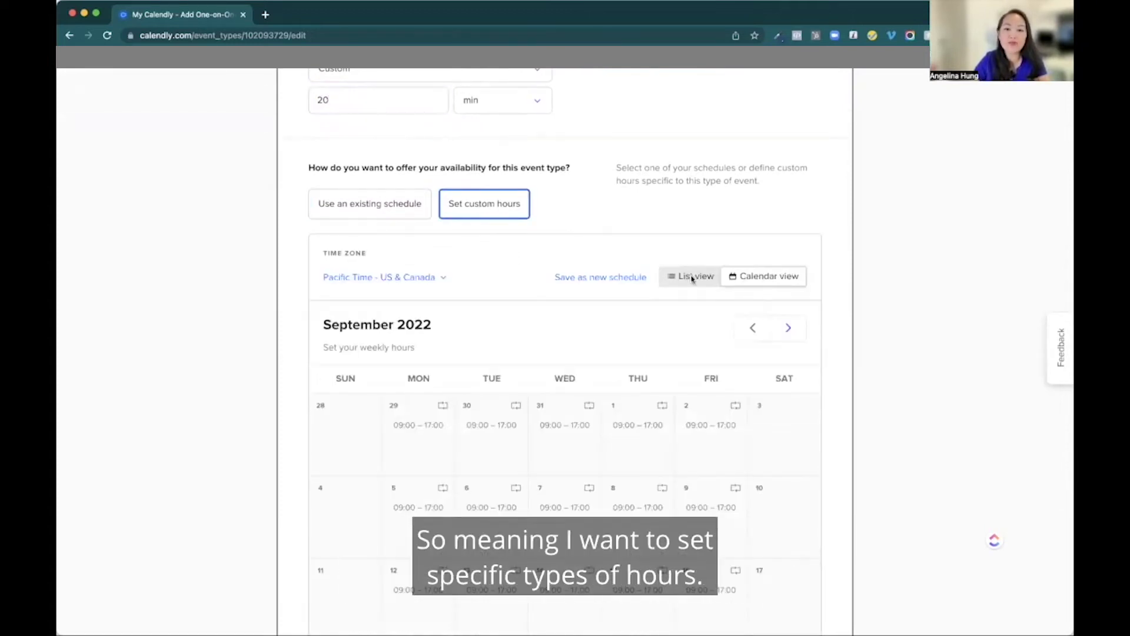
pyautogui.scroll(-3, 692, 278)
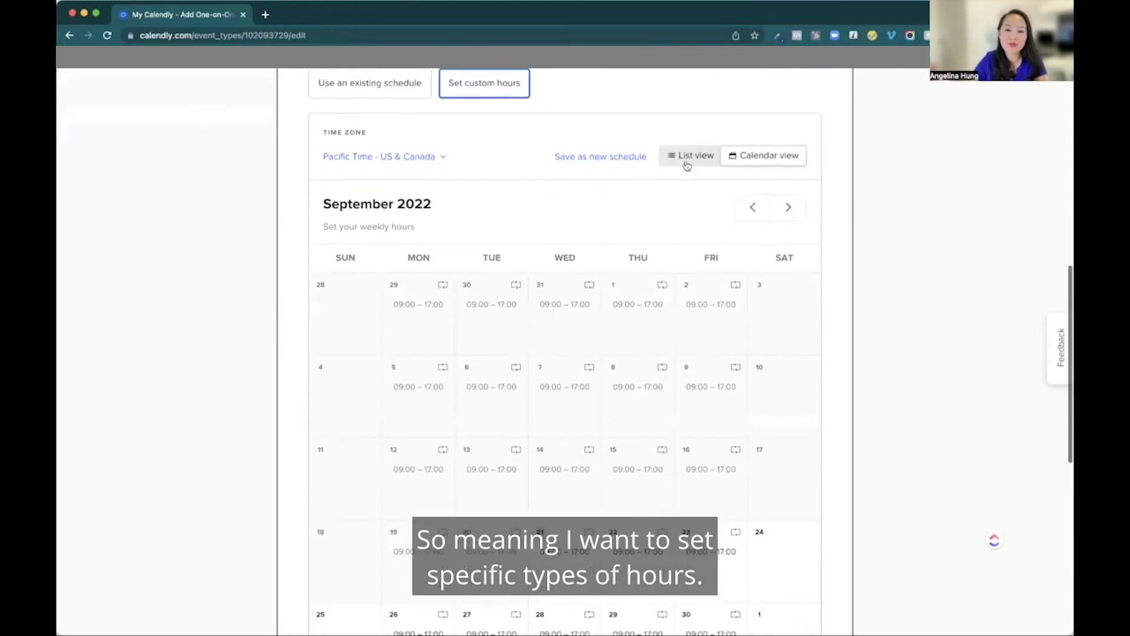
pyautogui.click(687, 166)
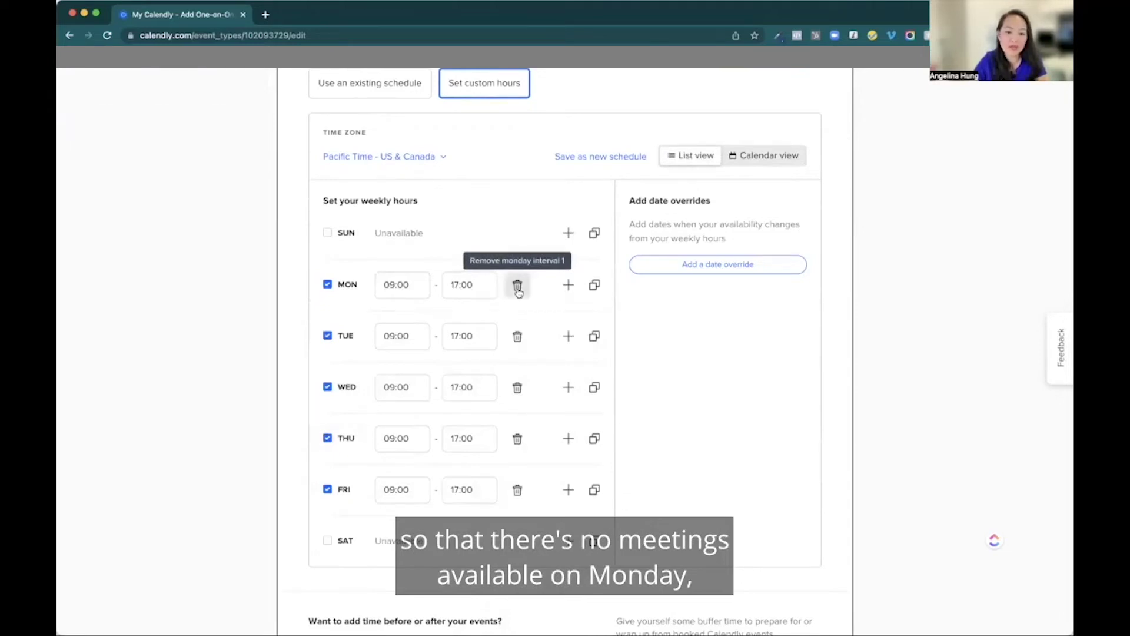
pyautogui.click(518, 286)
pyautogui.click(517, 490)
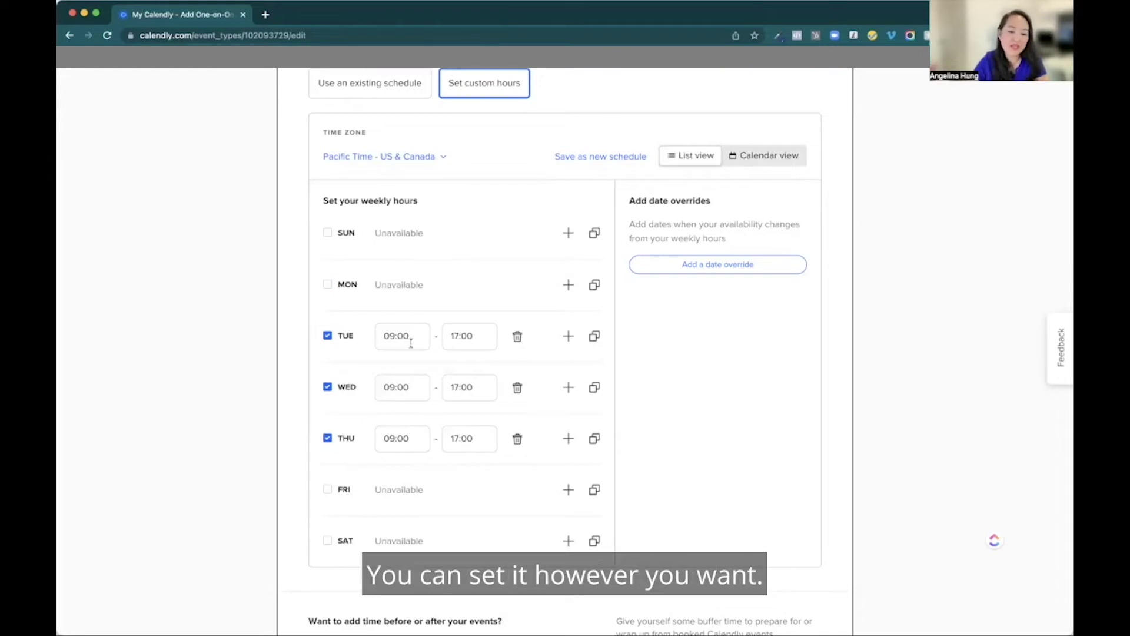
# Set Tuesday's availability to 09:00–12:00 and add a second interval of 13:00–16:00.
pyautogui.click(458, 334)
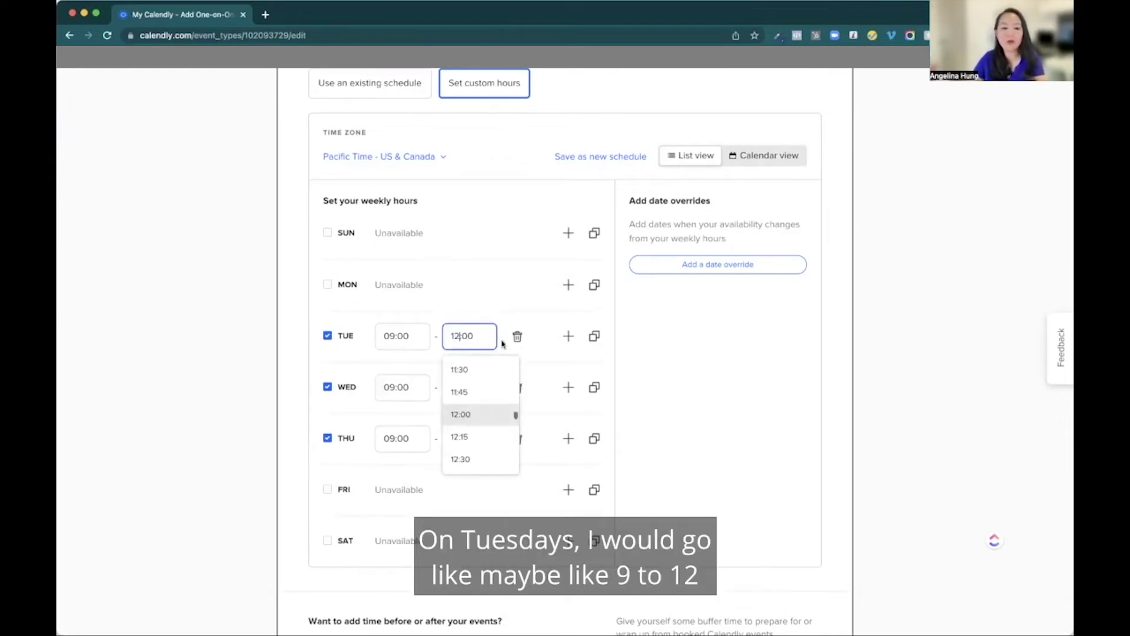
pyautogui.click(568, 336)
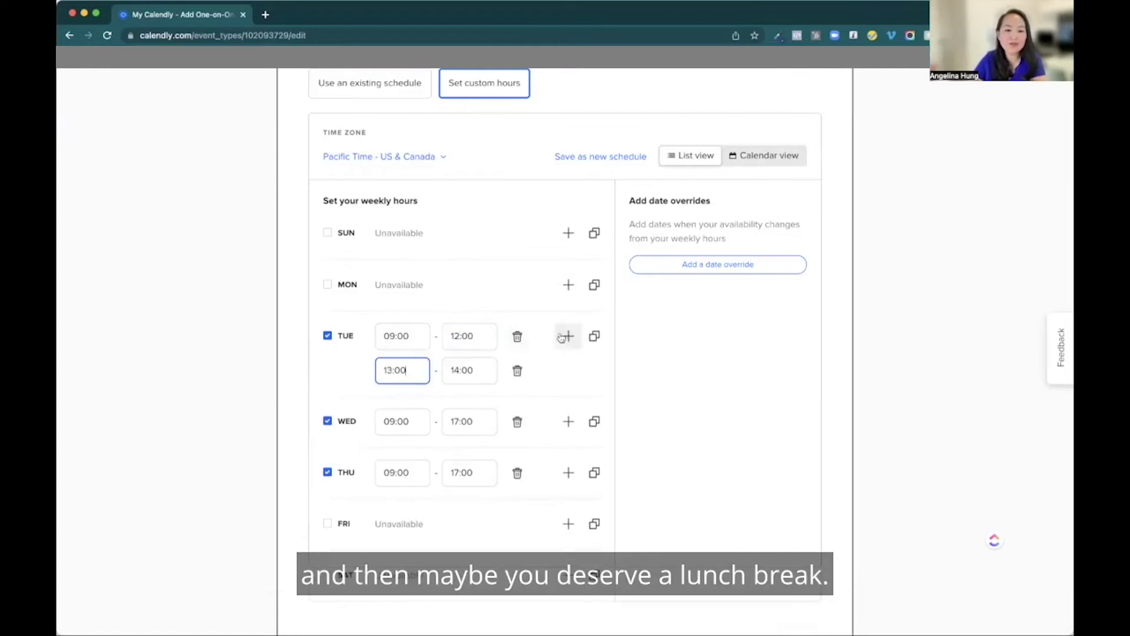
pyautogui.click(457, 369)
pyautogui.press('BackSpace')
pyautogui.write('6')
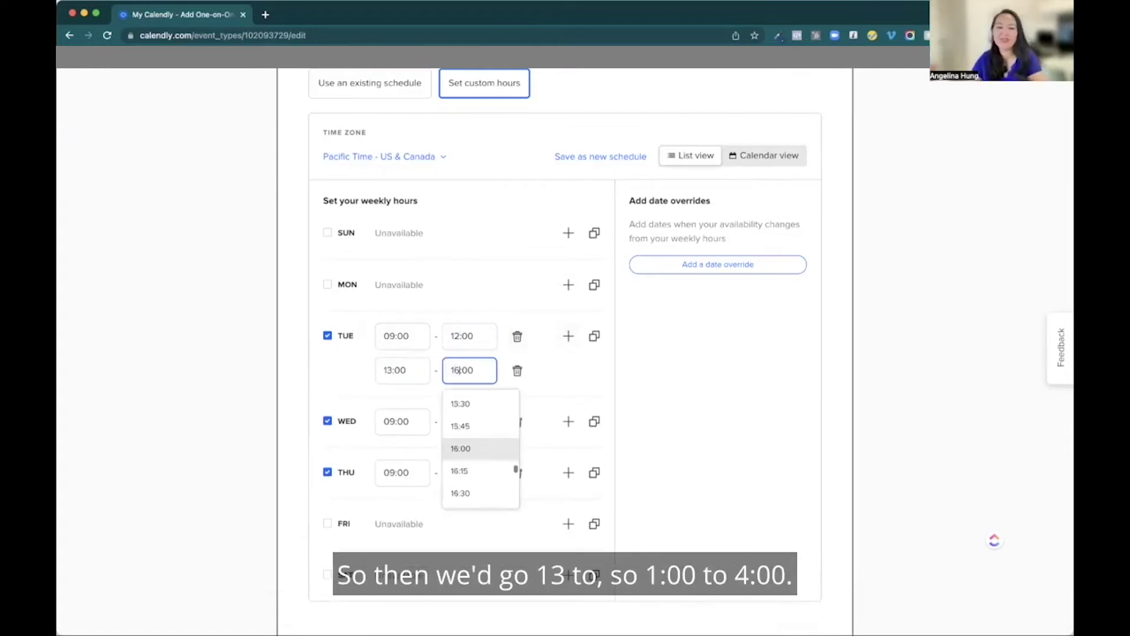
pyautogui.press('Return')
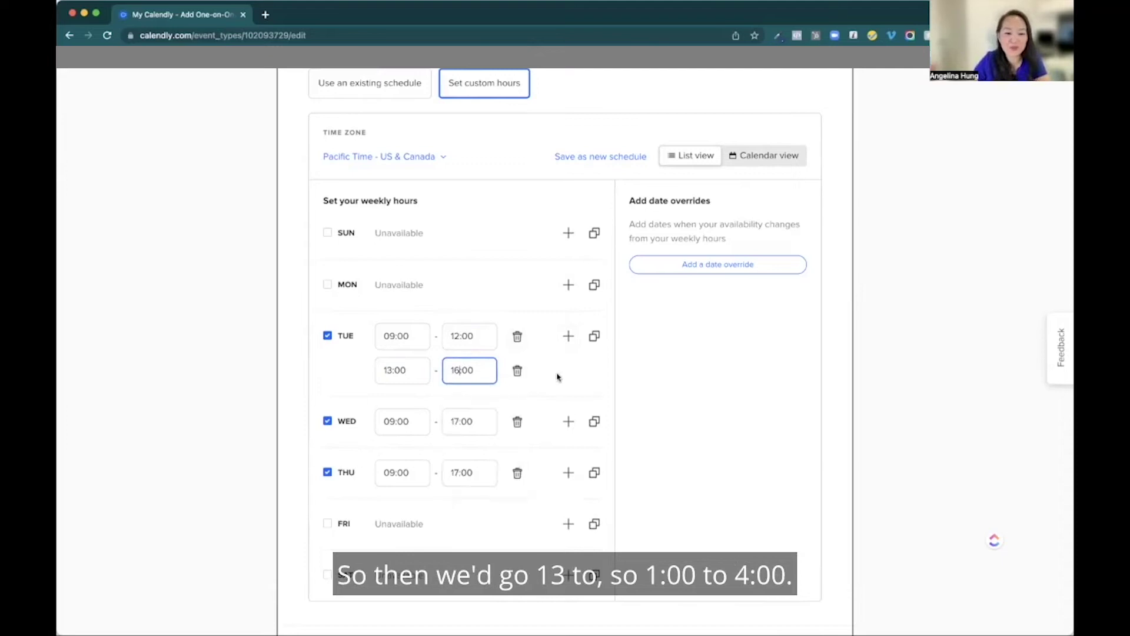
# Set Wednesday's availability to start at 11:00.
pyautogui.click(395, 420)
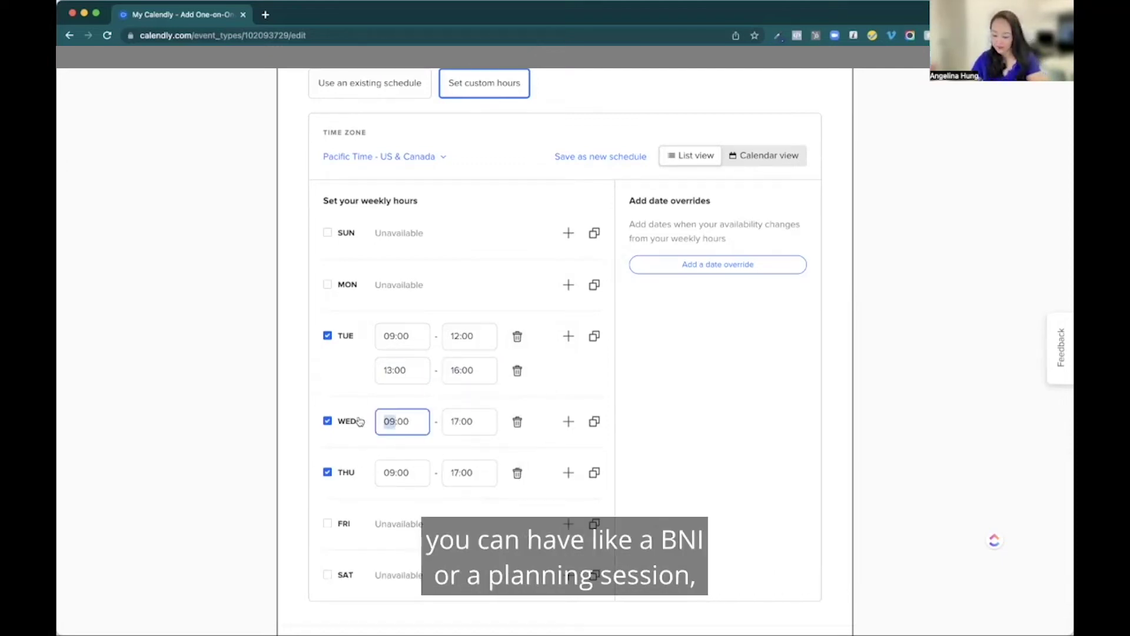
pyautogui.write('10')
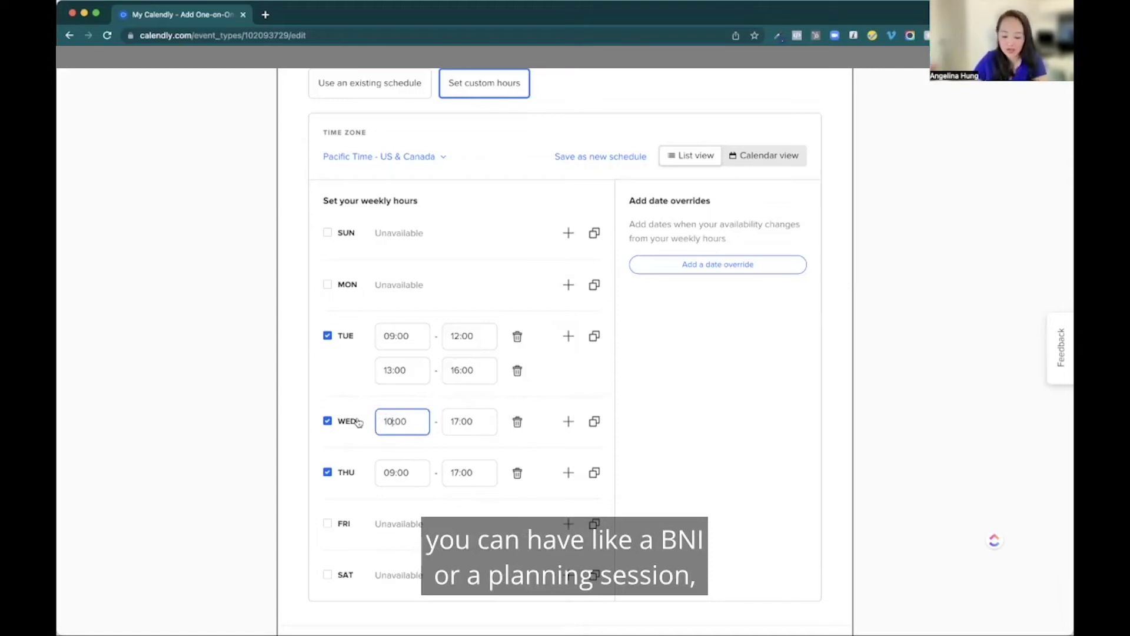
pyautogui.press('BackSpace')
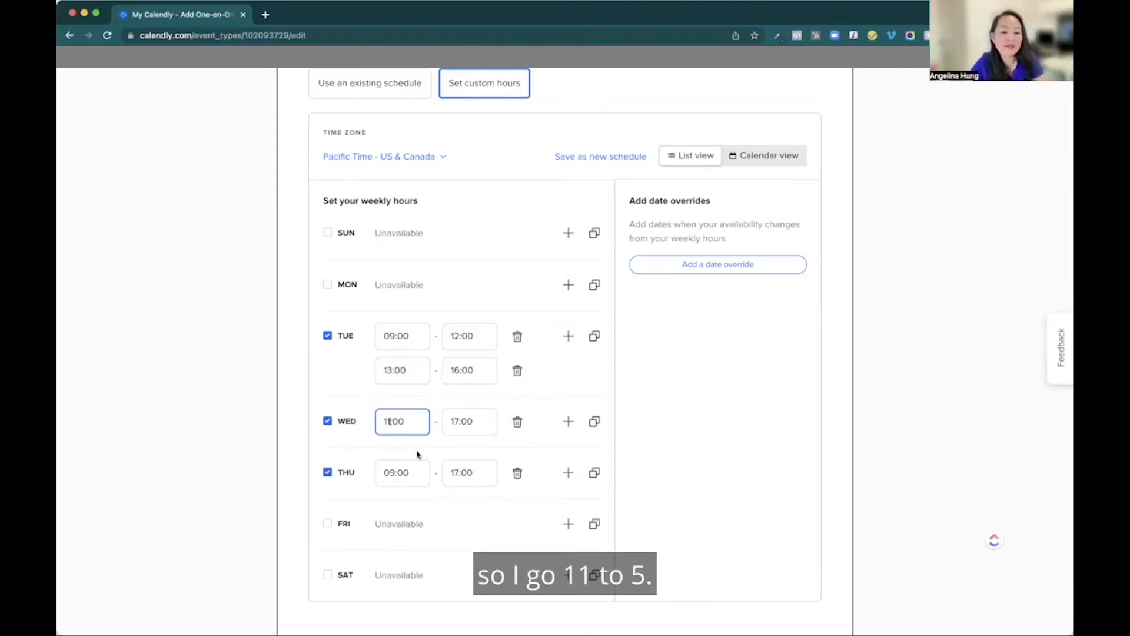
# Set Thursday's first interval to end at 12:00 and add a second interval of 13:00–16:00.
pyautogui.click(409, 471)
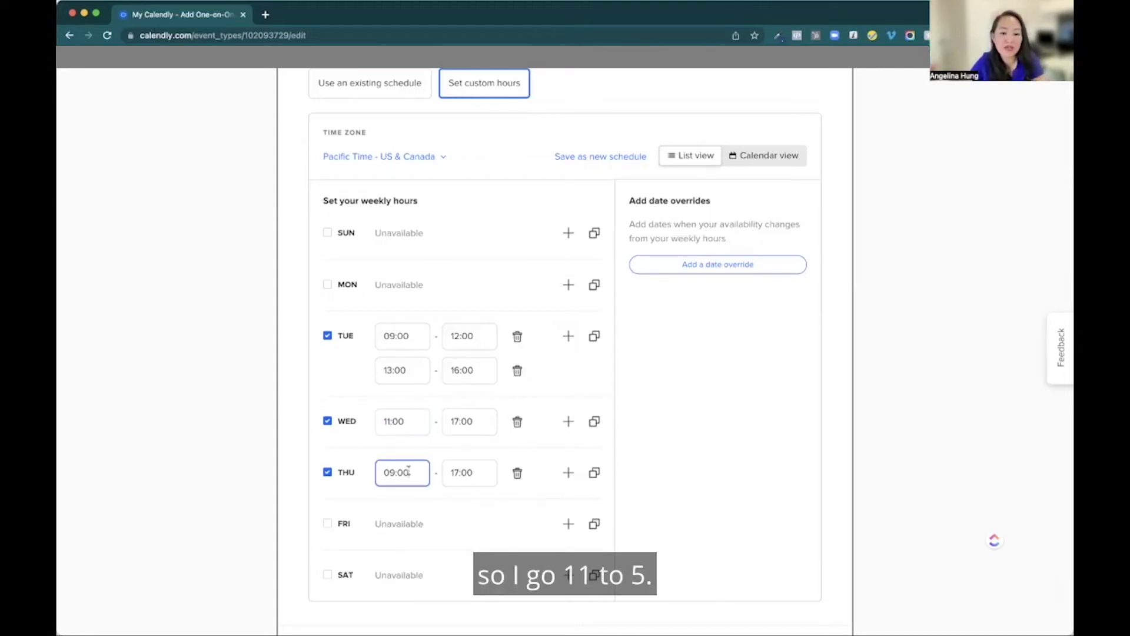
pyautogui.click(455, 473)
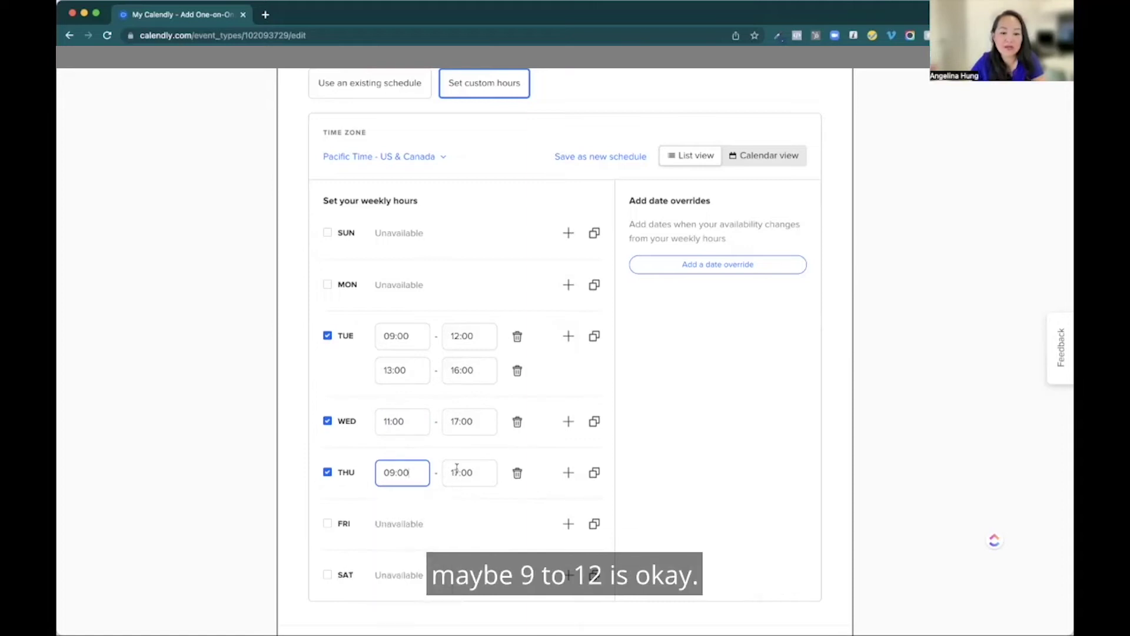
pyautogui.click(457, 471)
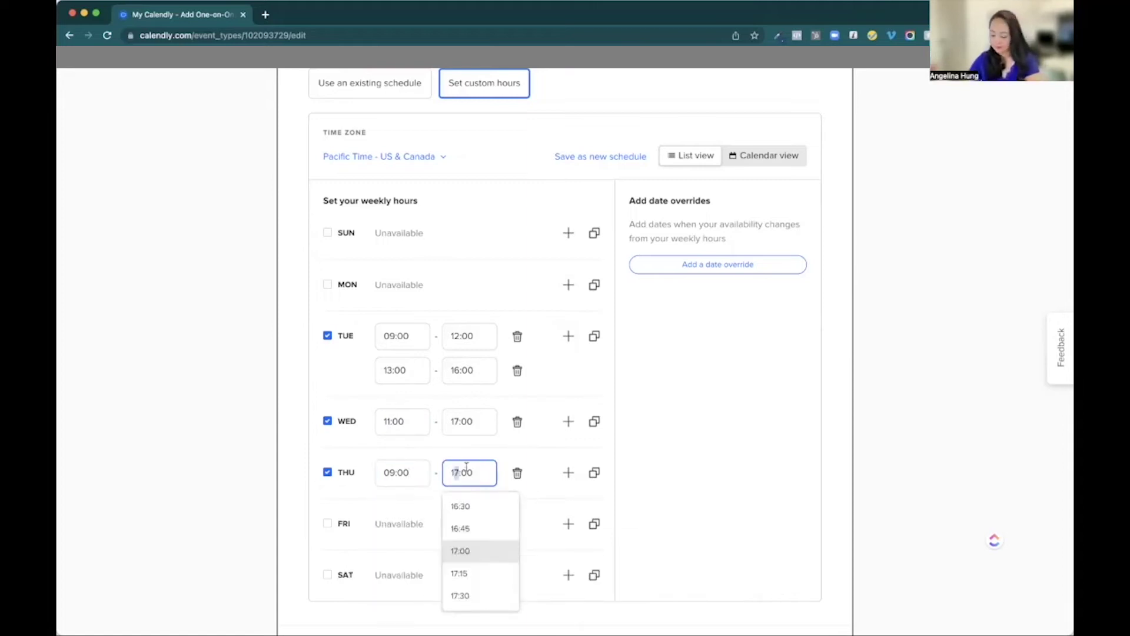
pyautogui.click(568, 472)
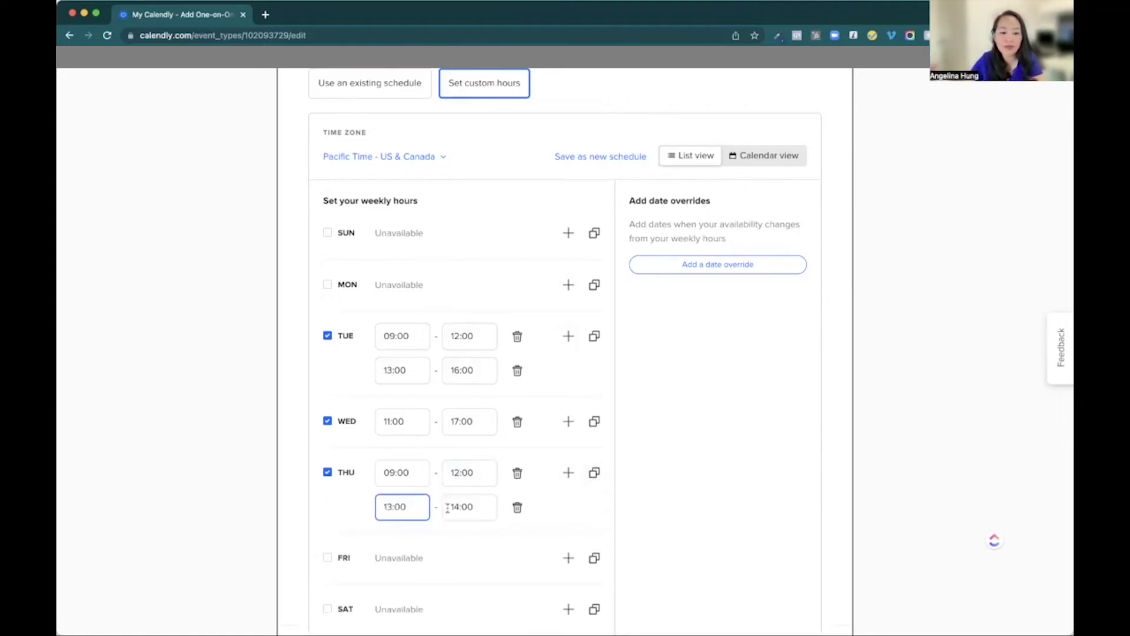
pyautogui.moveTo(460, 507); pyautogui.dragTo(455, 508)
pyautogui.write('6')
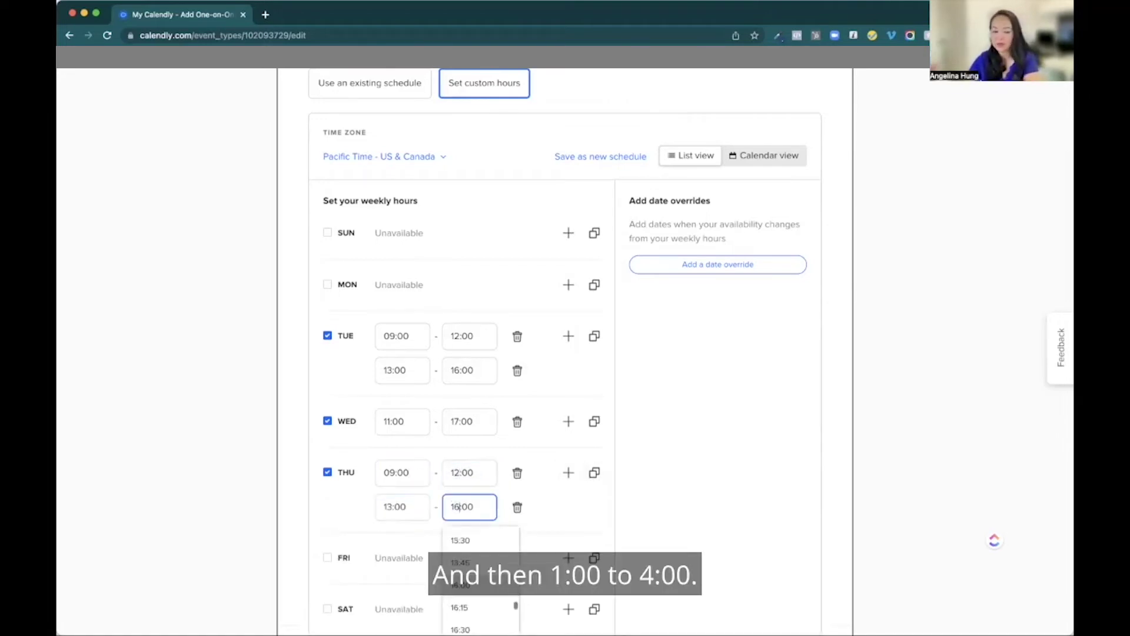
pyautogui.press('Return')
# Show the custom hours as a calendar and override only September 28 so availability starts at 12:00.
pyautogui.scroll(-5, 569, 465)
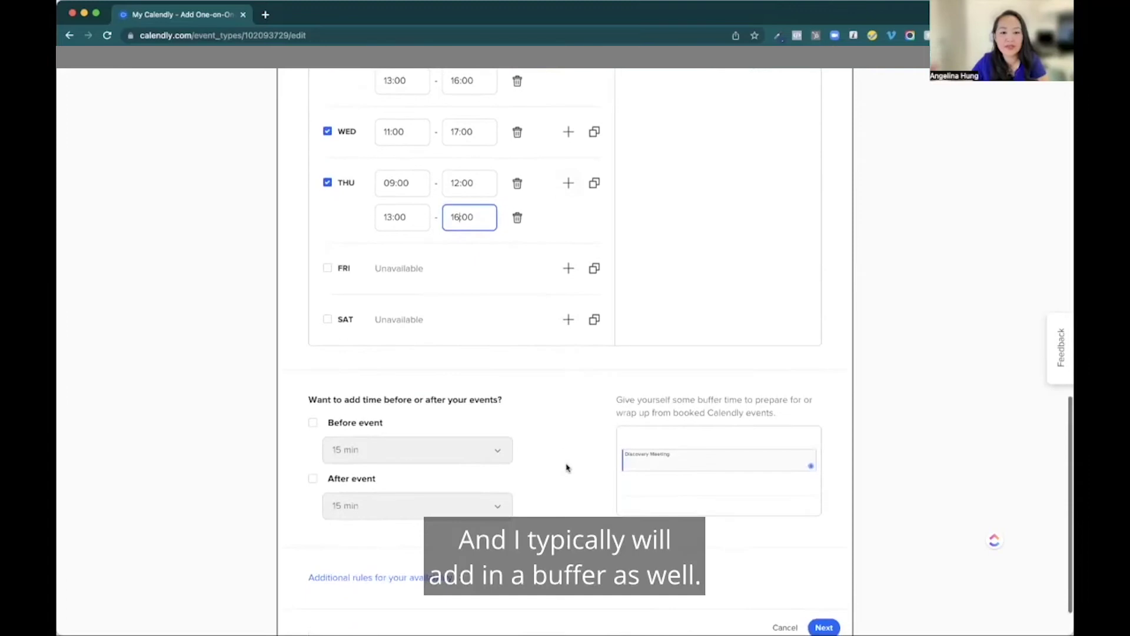
pyautogui.scroll(-1, 566, 465)
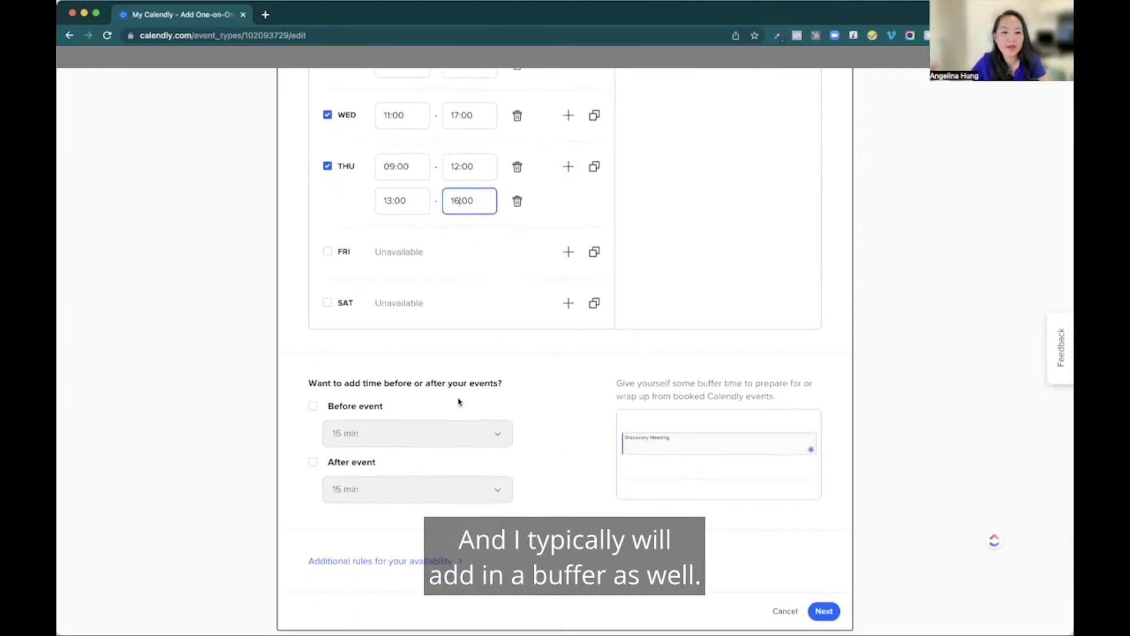
pyautogui.scroll(6, 461, 400)
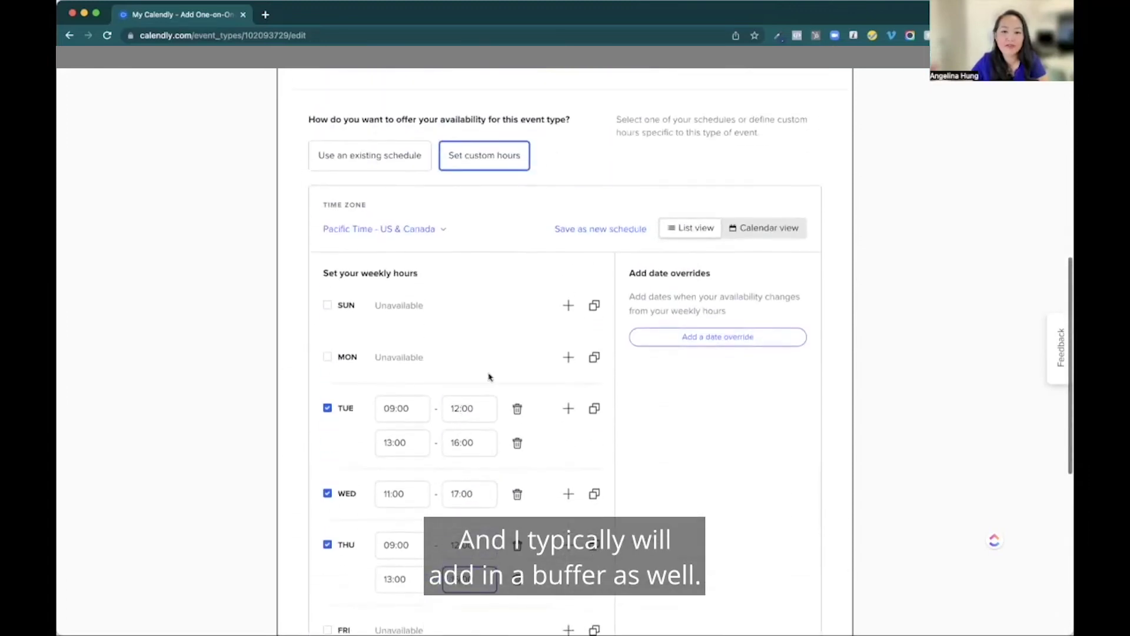
pyautogui.click(772, 230)
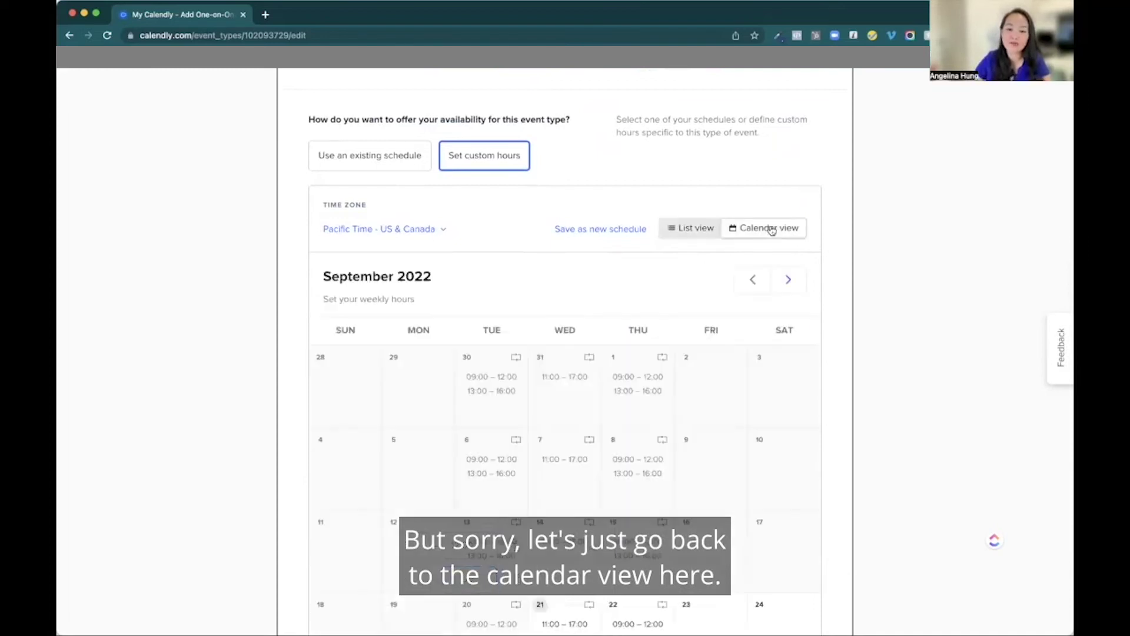
pyautogui.scroll(-5, 700, 323)
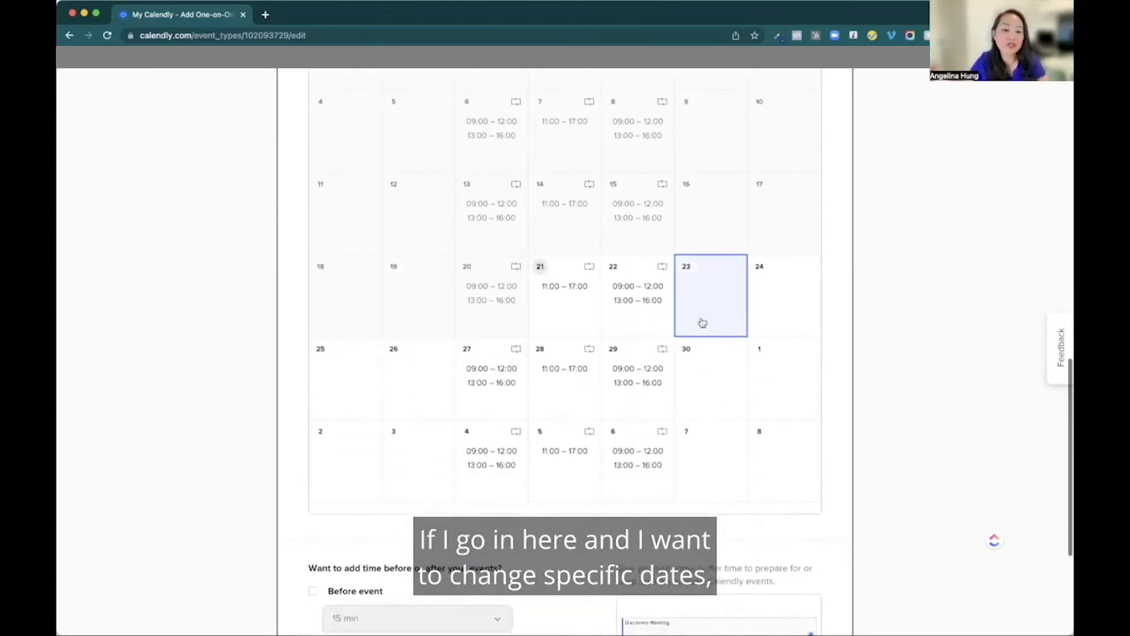
pyautogui.click(563, 371)
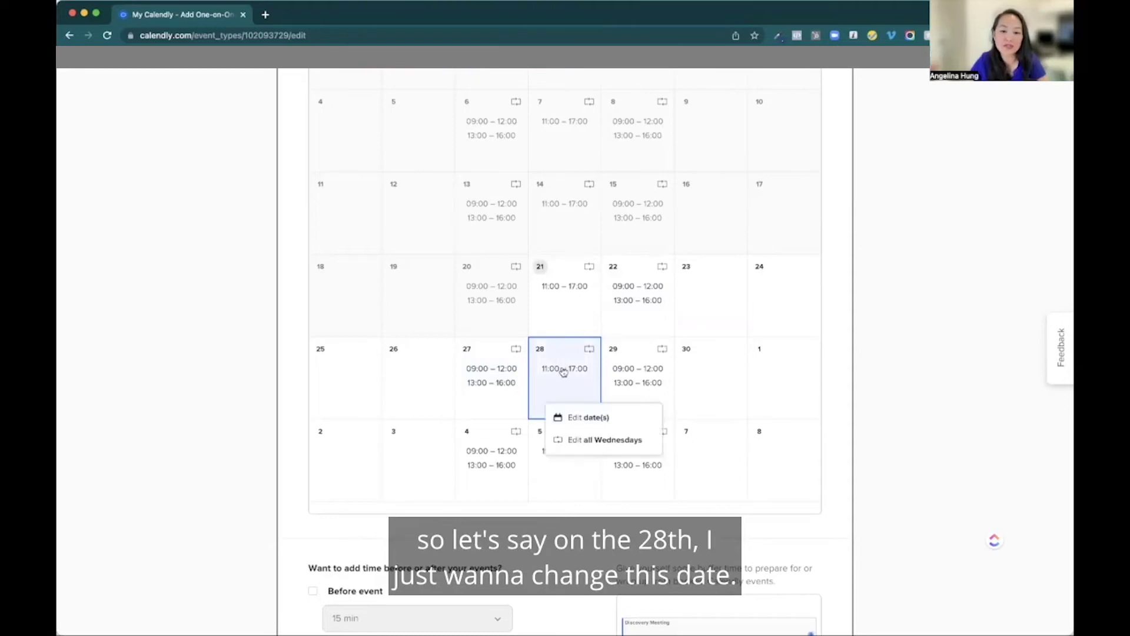
pyautogui.click(580, 421)
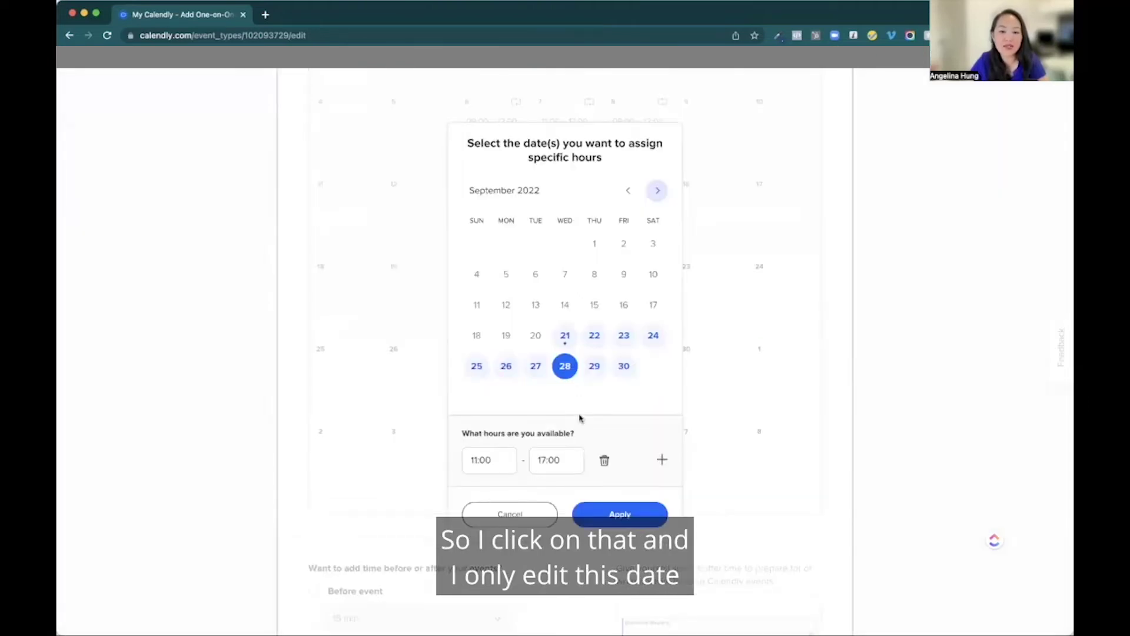
pyautogui.click(474, 460)
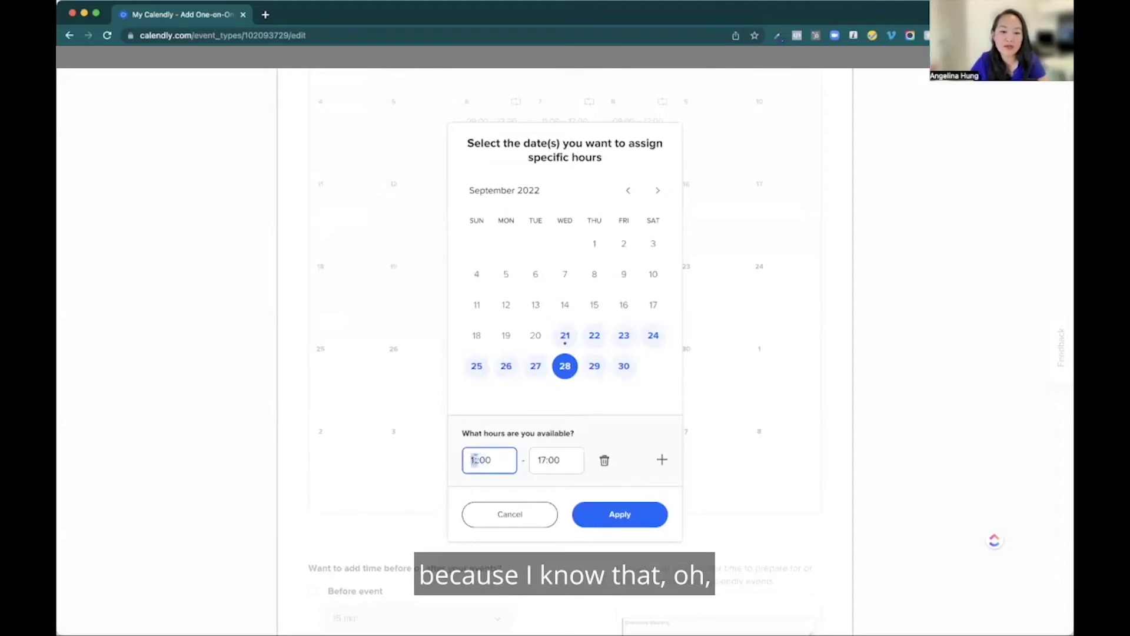
pyautogui.press('BackSpace')
pyautogui.write('2')
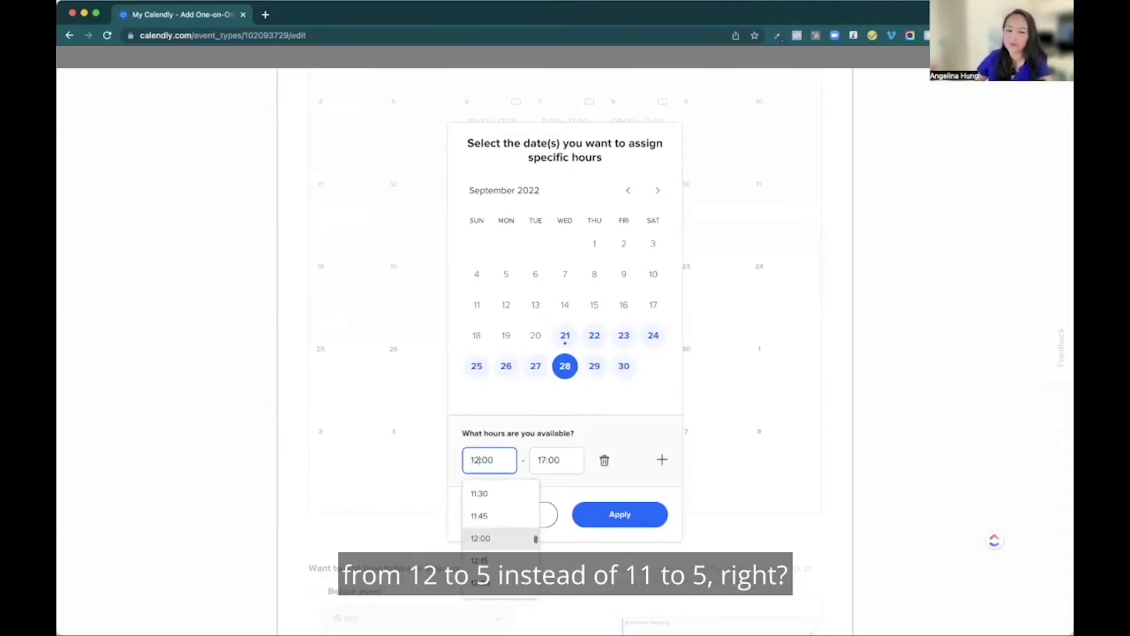
pyautogui.click(614, 514)
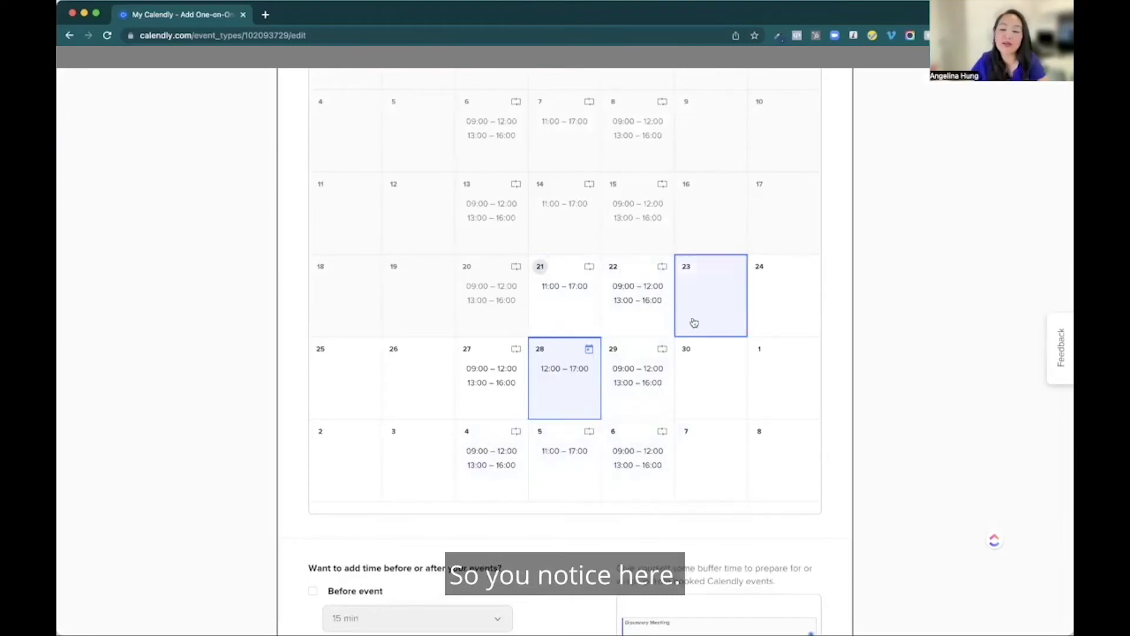
pyautogui.scroll(3, 694, 321)
pyautogui.scroll(-6, 692, 322)
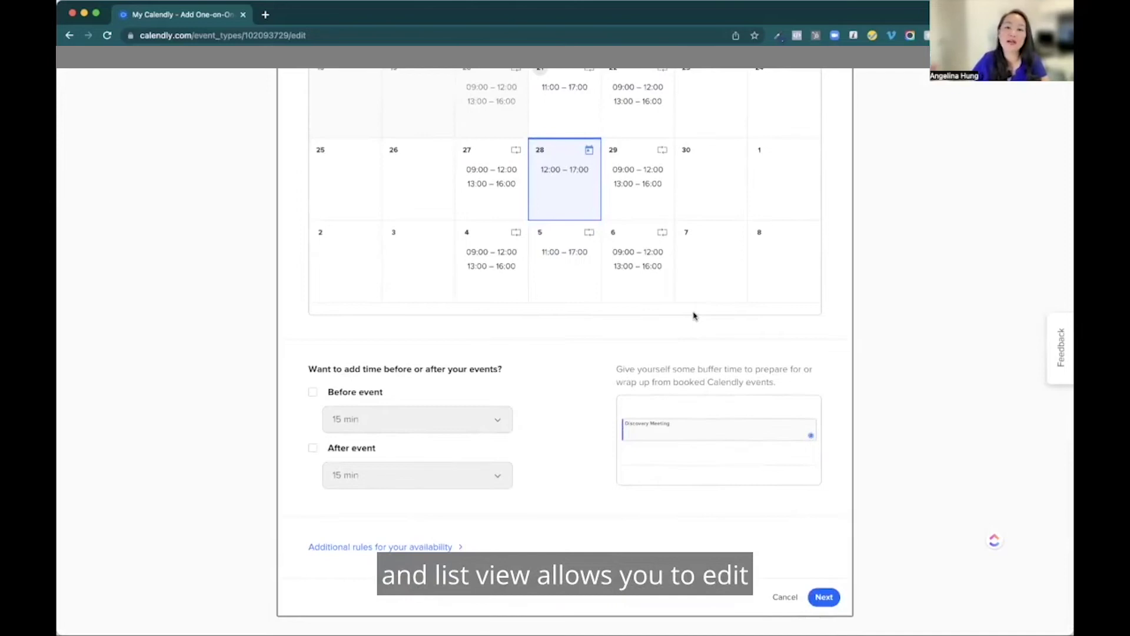
pyautogui.scroll(10, 694, 316)
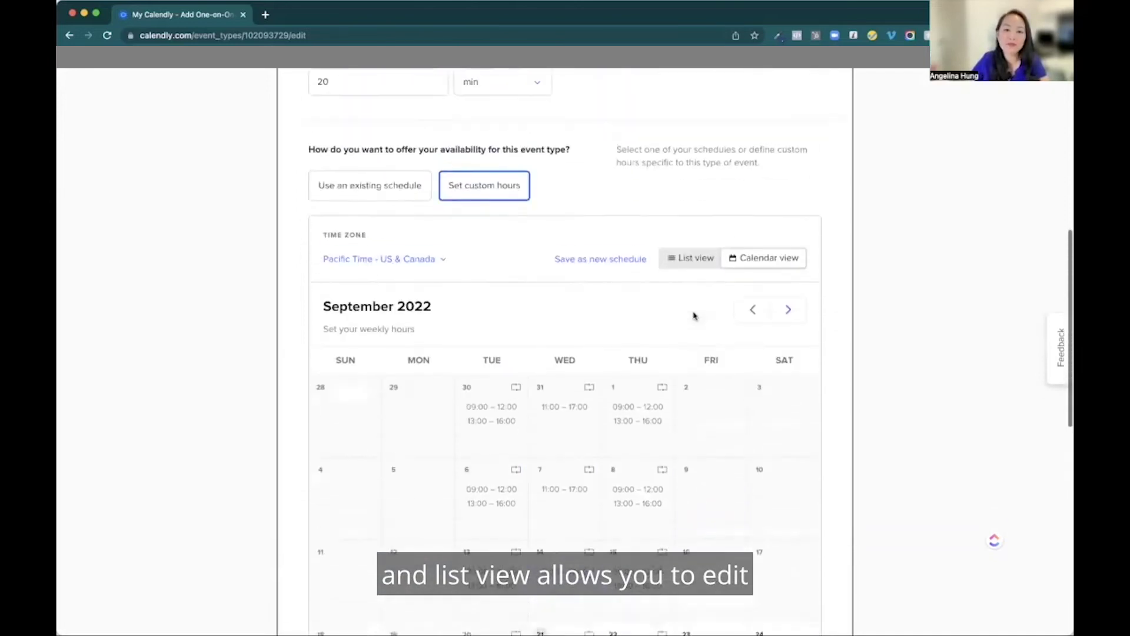
# Return the custom hours to list view and enable 15-minute buffers both before and after the event.
pyautogui.scroll(2, 693, 321)
pyautogui.click(690, 356)
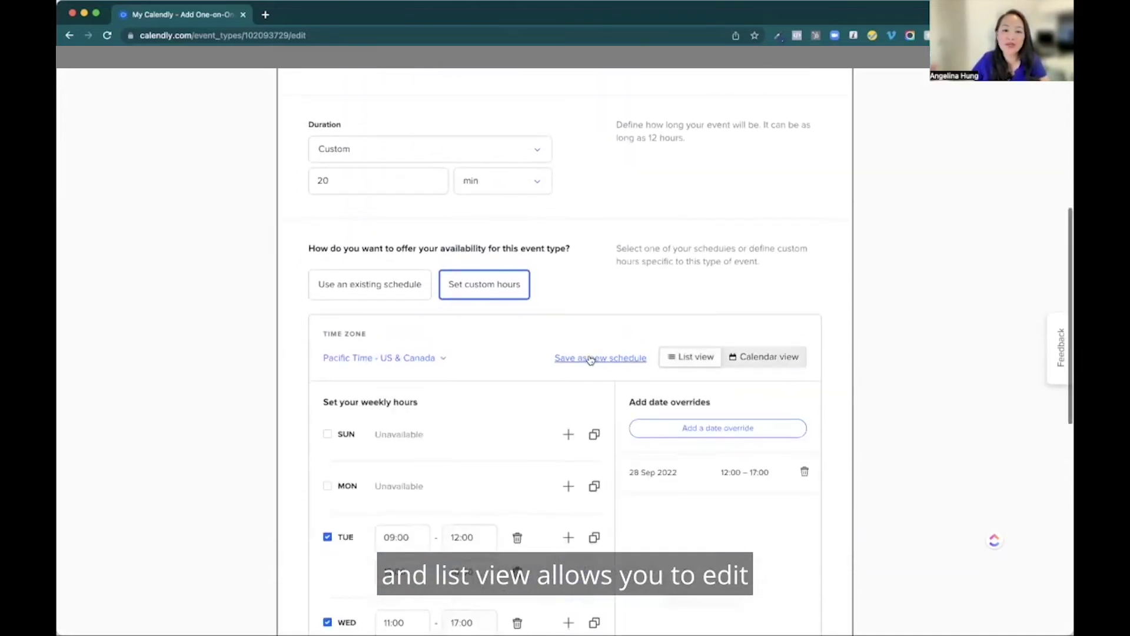
pyautogui.scroll(-8, 583, 358)
pyautogui.scroll(2, 391, 130)
pyautogui.scroll(-3, 391, 129)
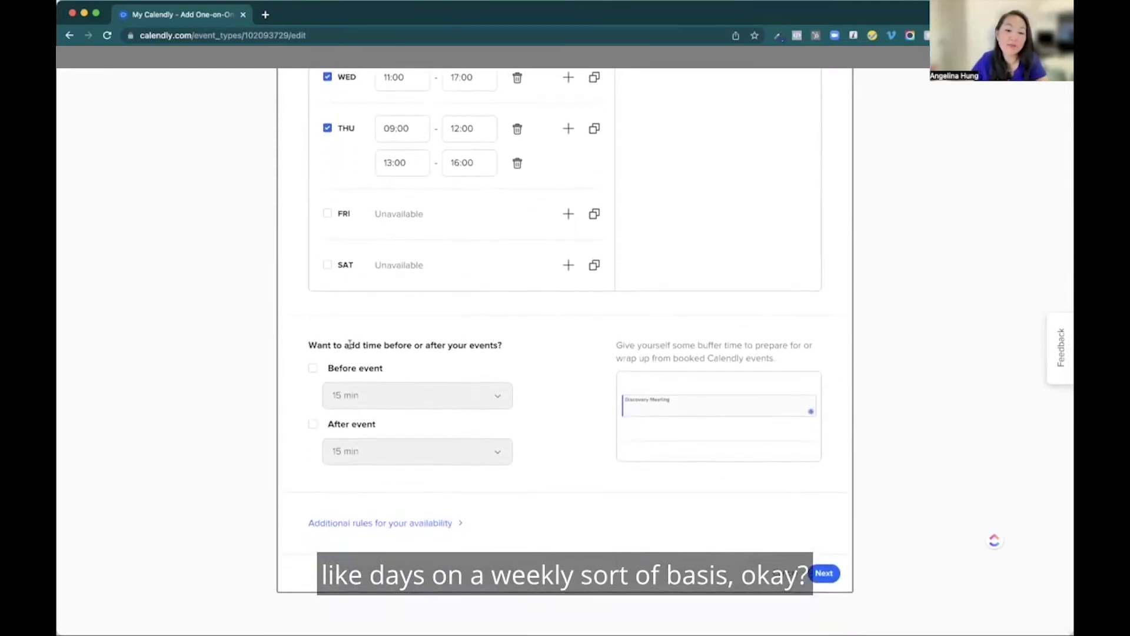
pyautogui.click(313, 370)
pyautogui.click(312, 424)
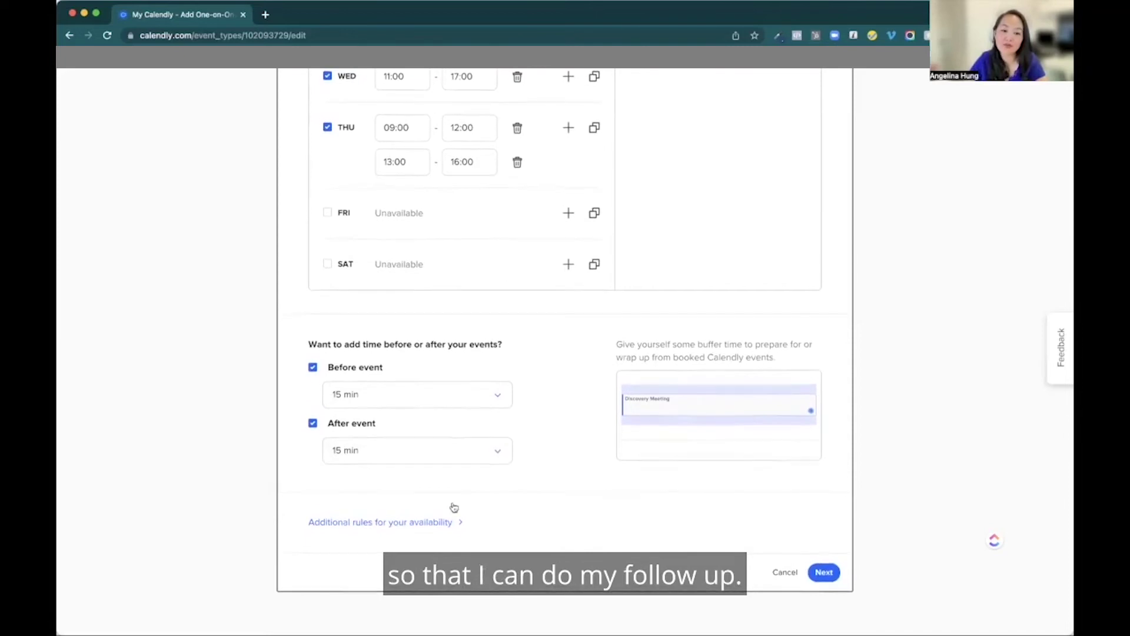
# In the additional availability rules, prevent invitees from scheduling within 24 hours of the start time, and save the booking settings.
pyautogui.click(426, 526)
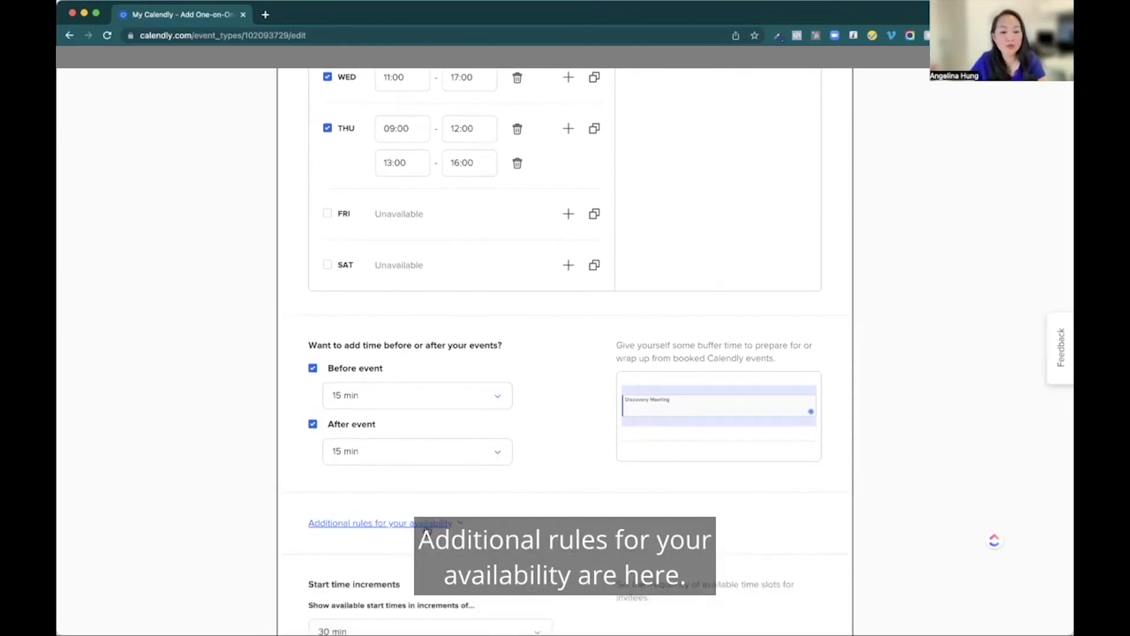
pyautogui.scroll(-4, 542, 461)
pyautogui.scroll(-5, 542, 462)
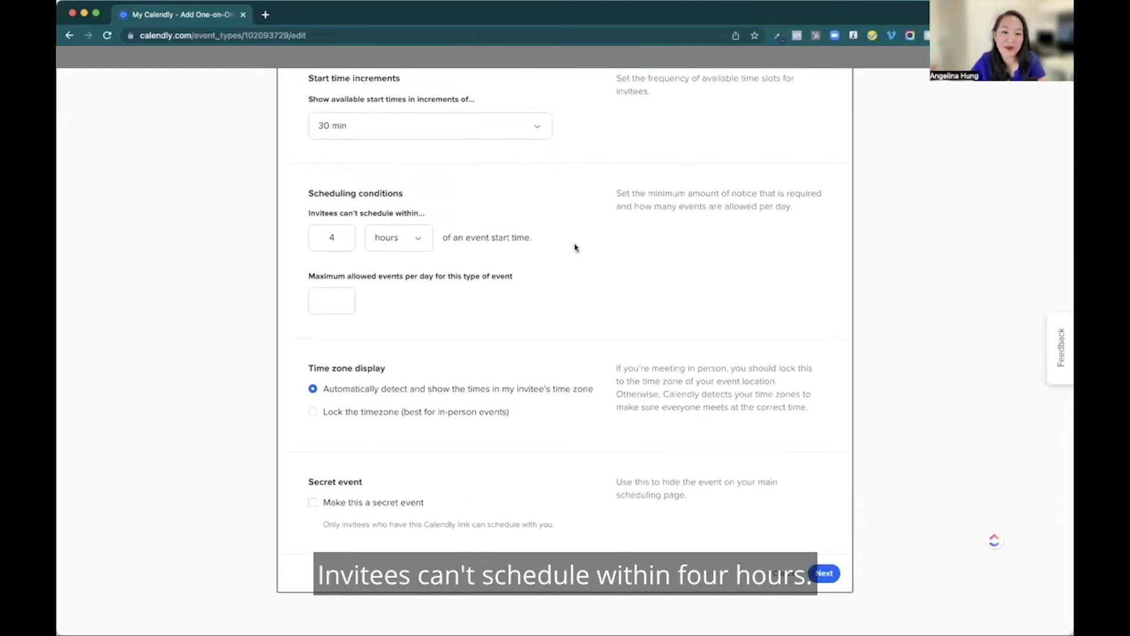
pyautogui.moveTo(337, 238); pyautogui.dragTo(302, 239)
pyautogui.write('24')
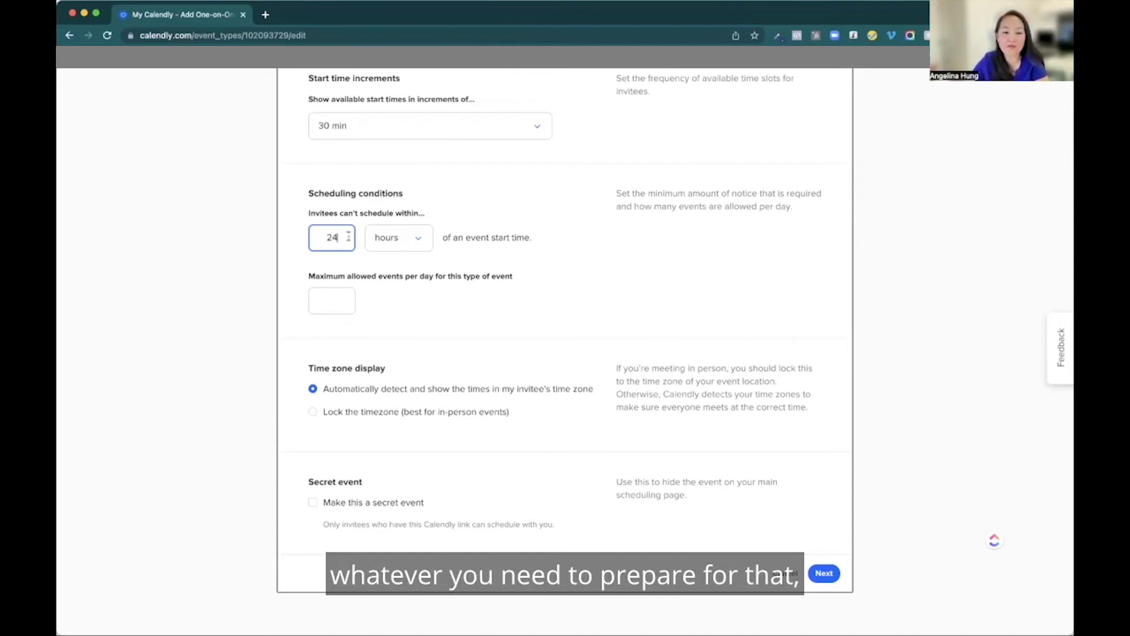
pyautogui.click(825, 575)
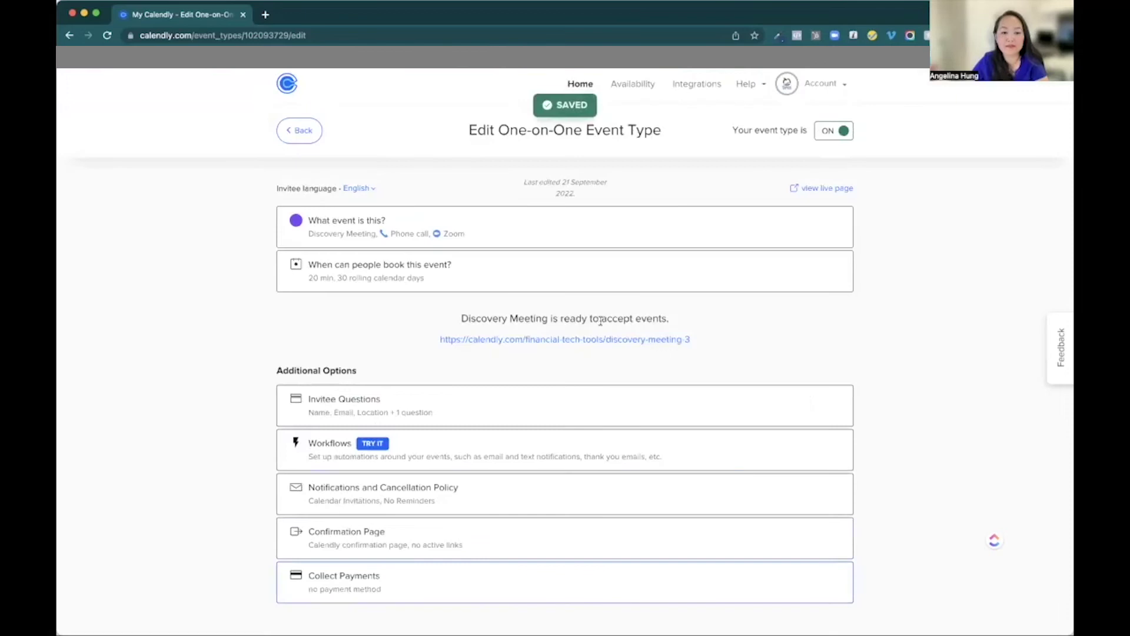
# Add an invitee question reading "To make our discussion meaningful for you, please let us know what you would like to chat about.".
pyautogui.click(560, 412)
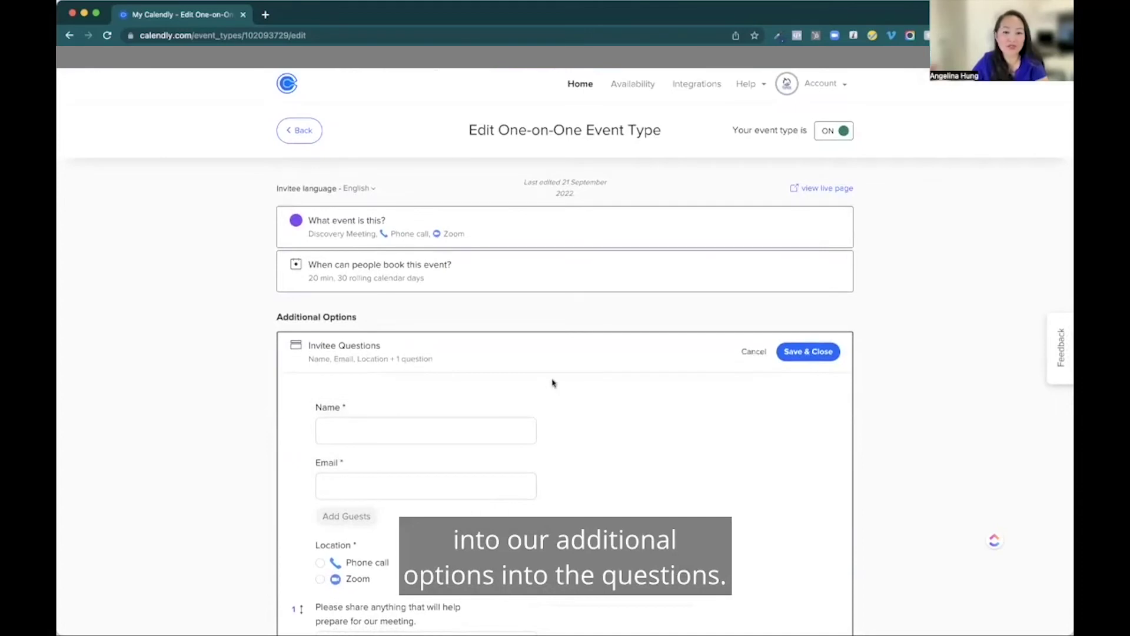
pyautogui.scroll(-5, 579, 389)
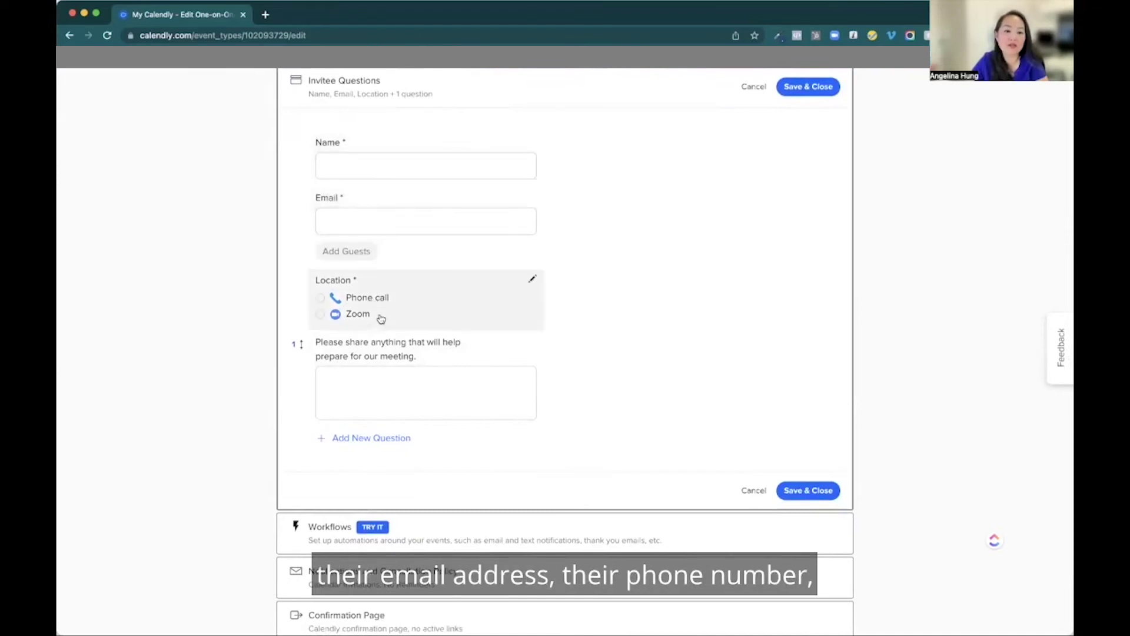
pyautogui.click(386, 438)
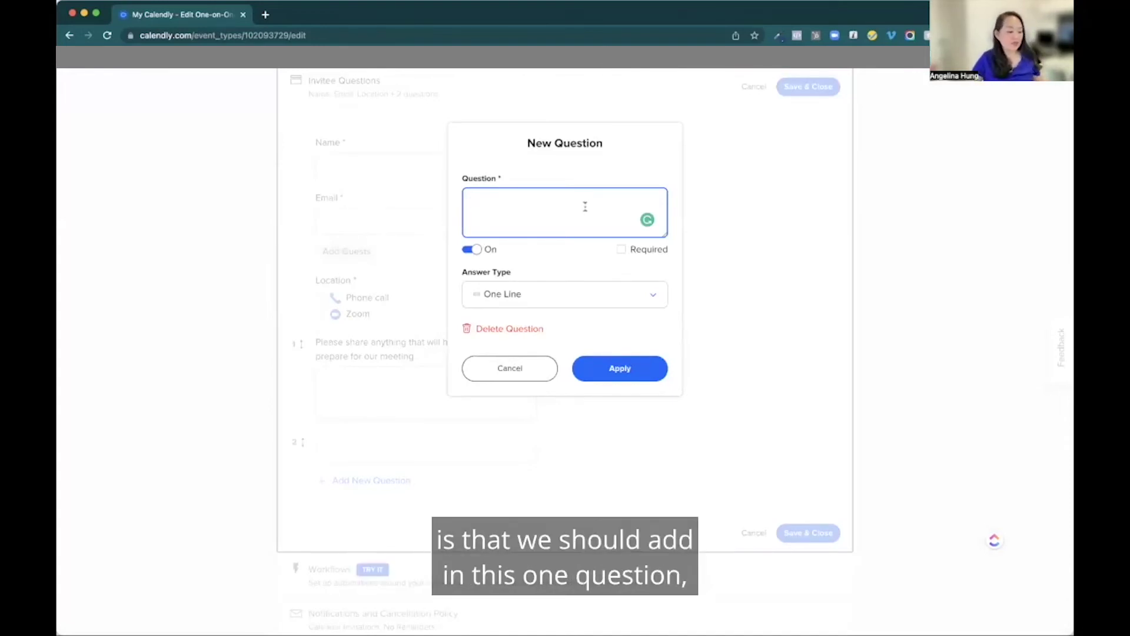
pyautogui.write('To ')
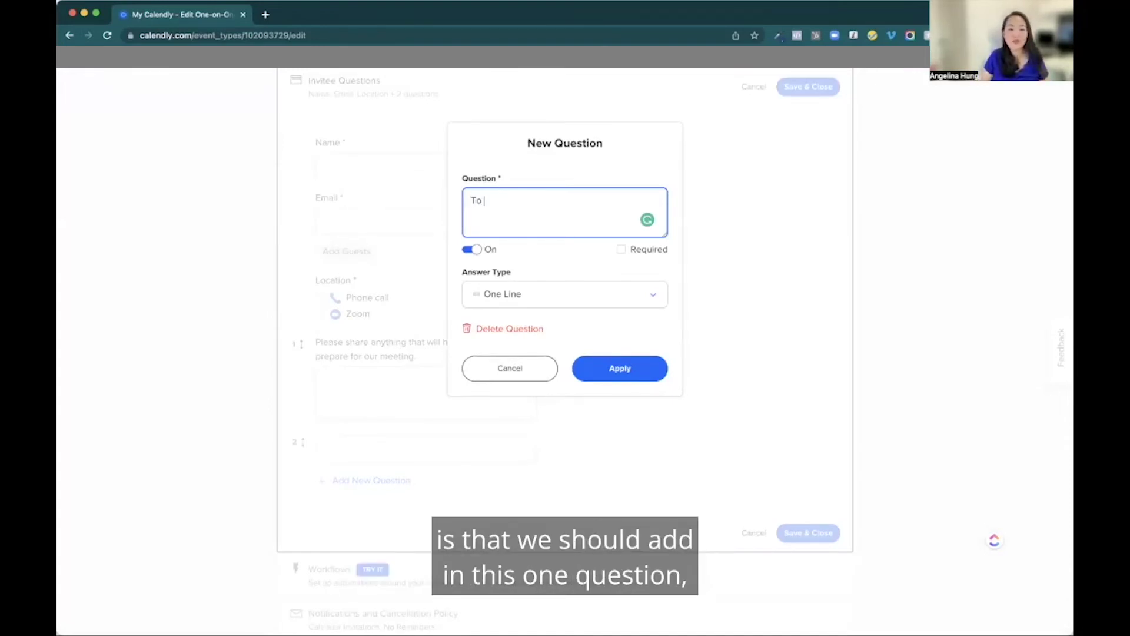
pyautogui.write('make our discussion meaningful for ')
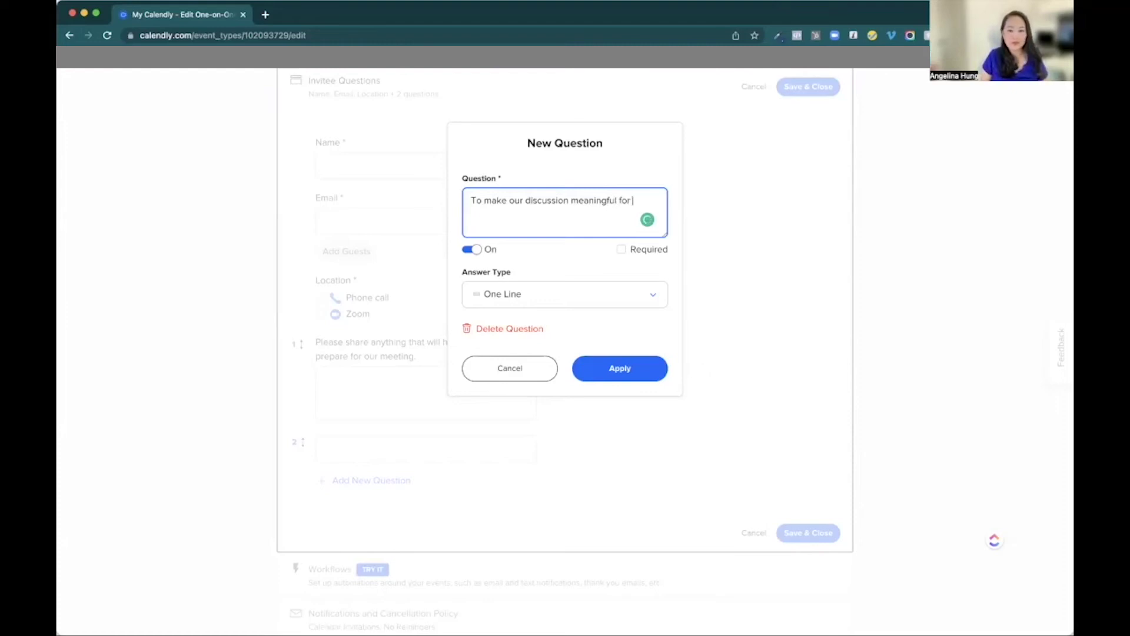
pyautogui.write('you, please')
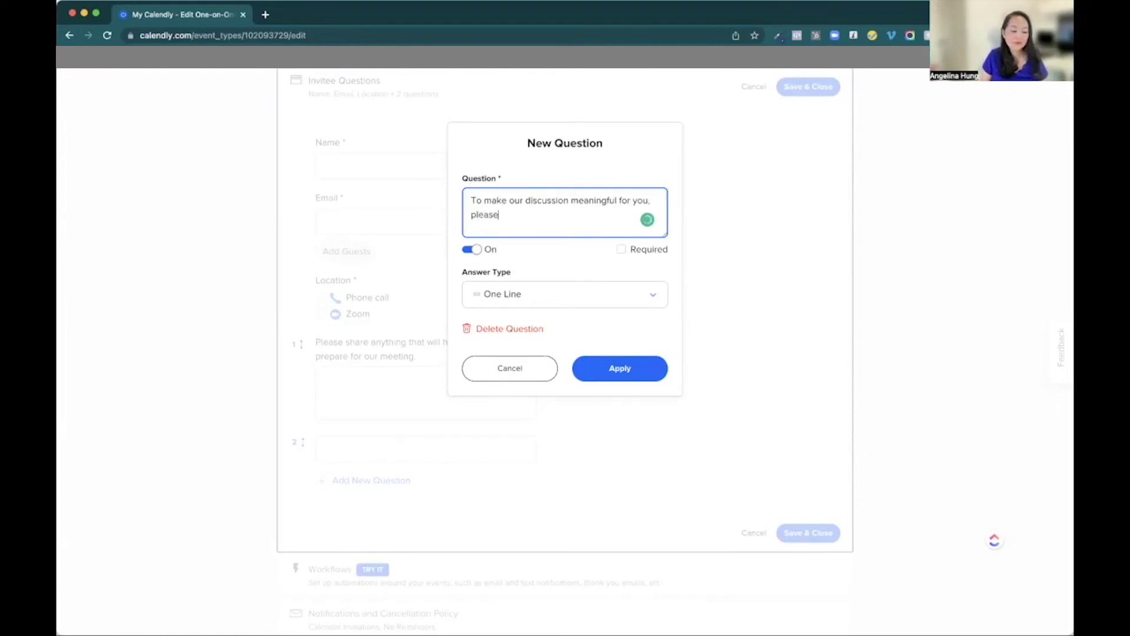
pyautogui.write(' let us know ')
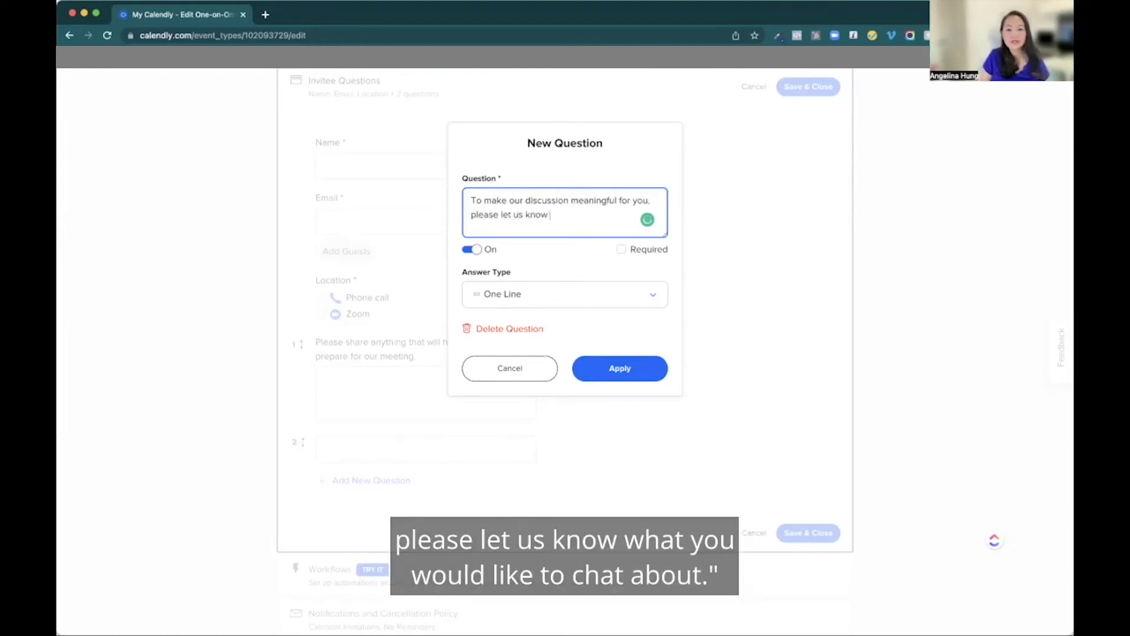
pyautogui.write('what you would like to chat about.')
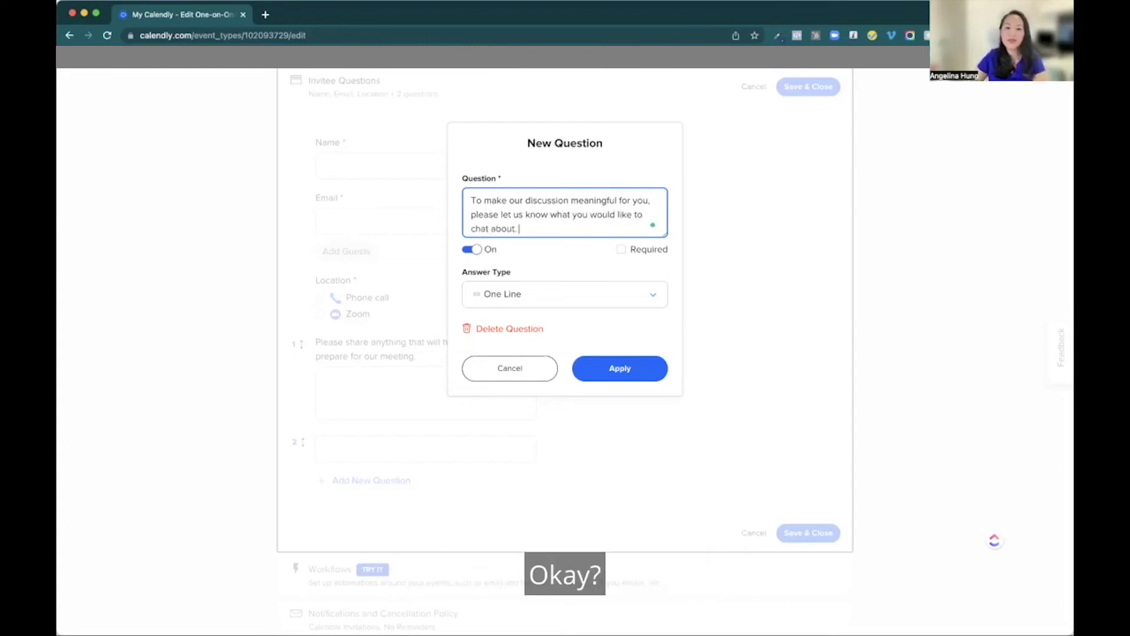
# Set the new question's answer type to Checkboxes and enter "Insurance Planning" as the first answer.
pyautogui.click(624, 298)
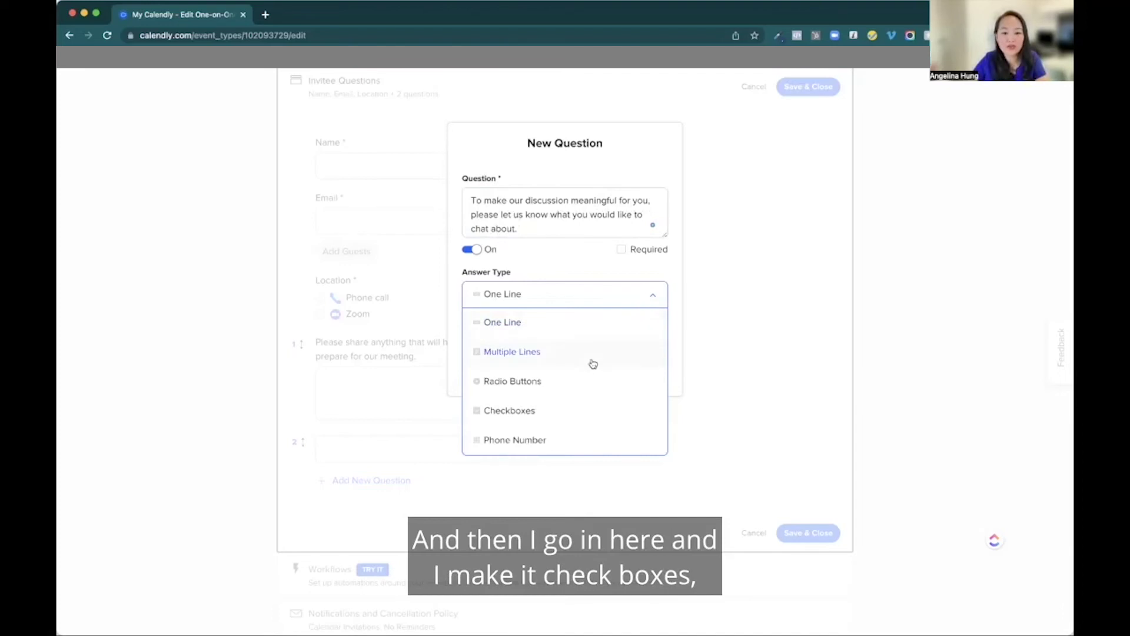
pyautogui.click(578, 409)
pyautogui.click(605, 364)
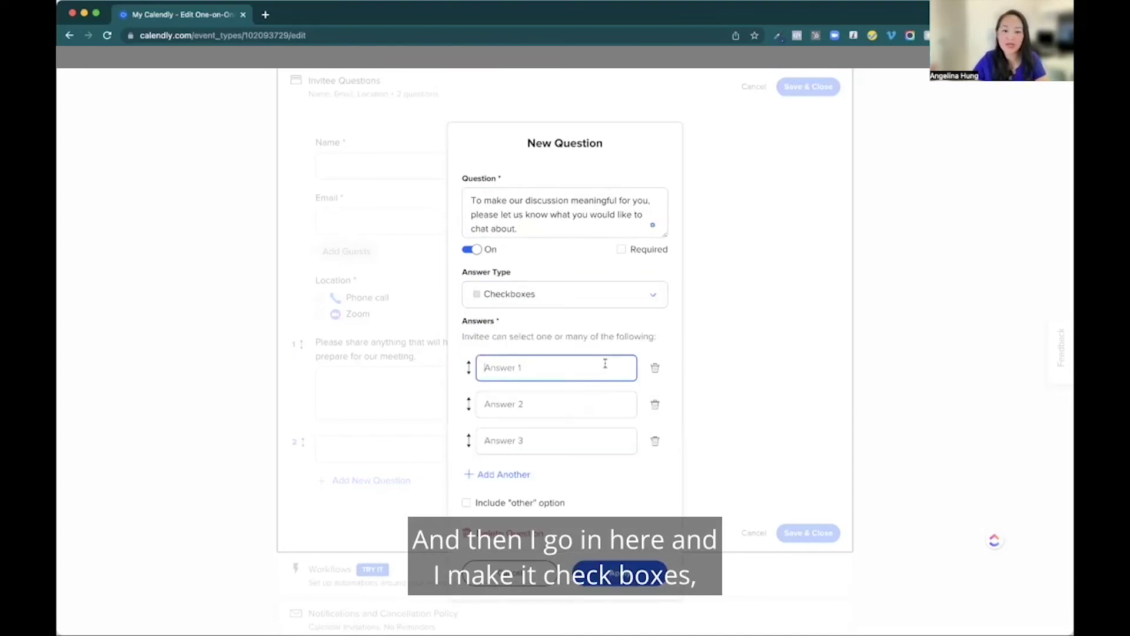
pyautogui.write('Insurance Planning')
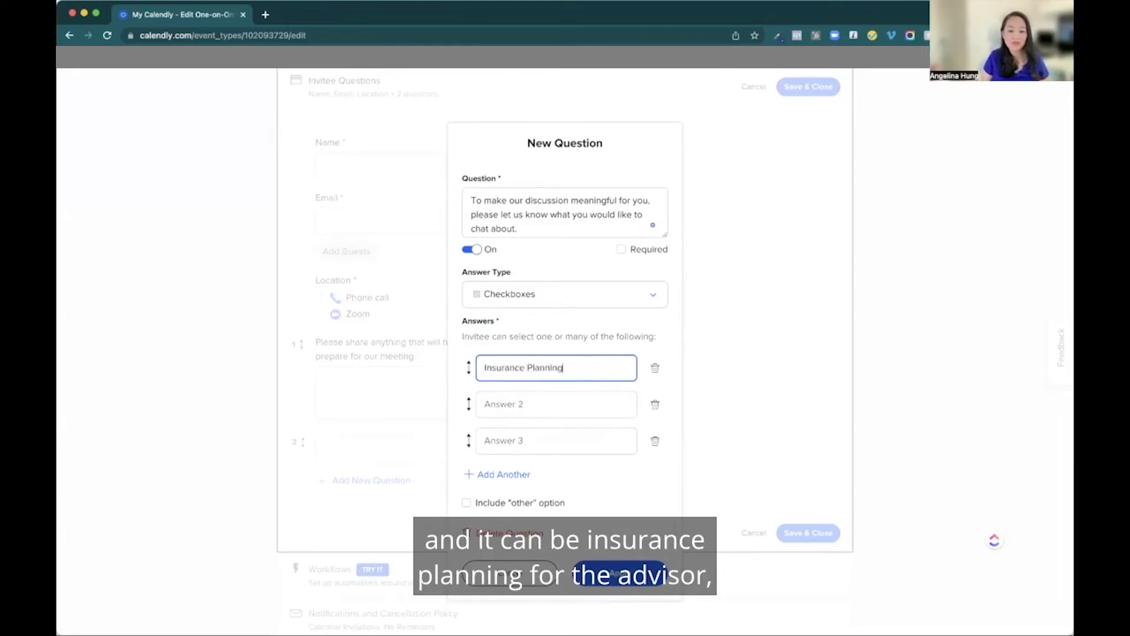
# Enter "Retirement Planning" as the second checkbox answer and "Life Insurance" as the third.
pyautogui.press('Tab')
pyautogui.press('Tab')
pyautogui.press('Tab')
pyautogui.write('R')
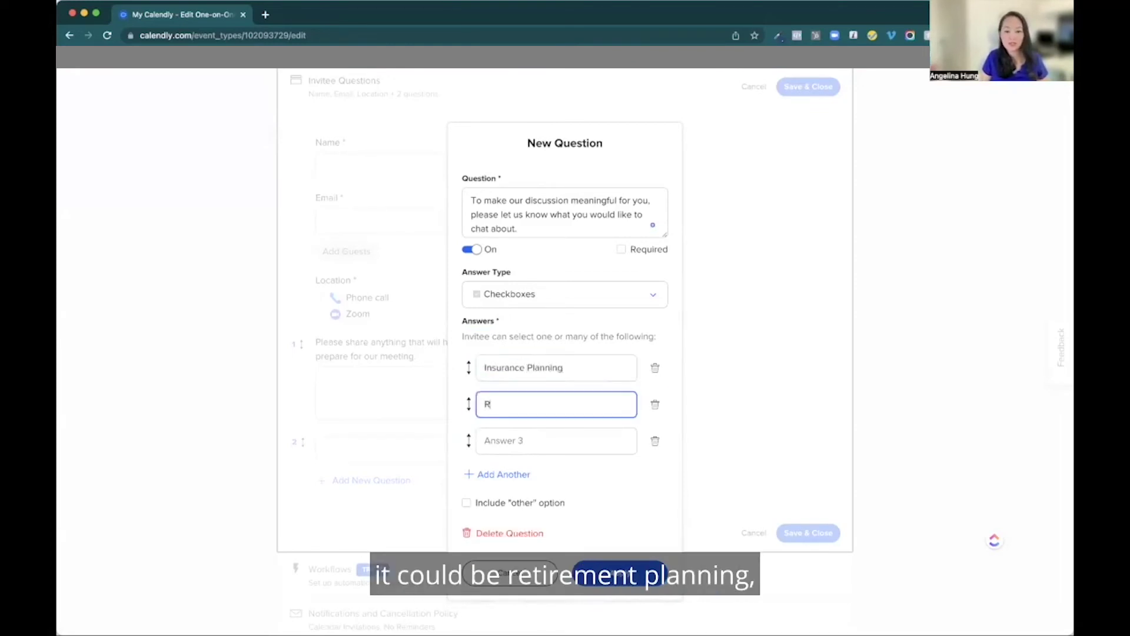
pyautogui.write('etirement Planning')
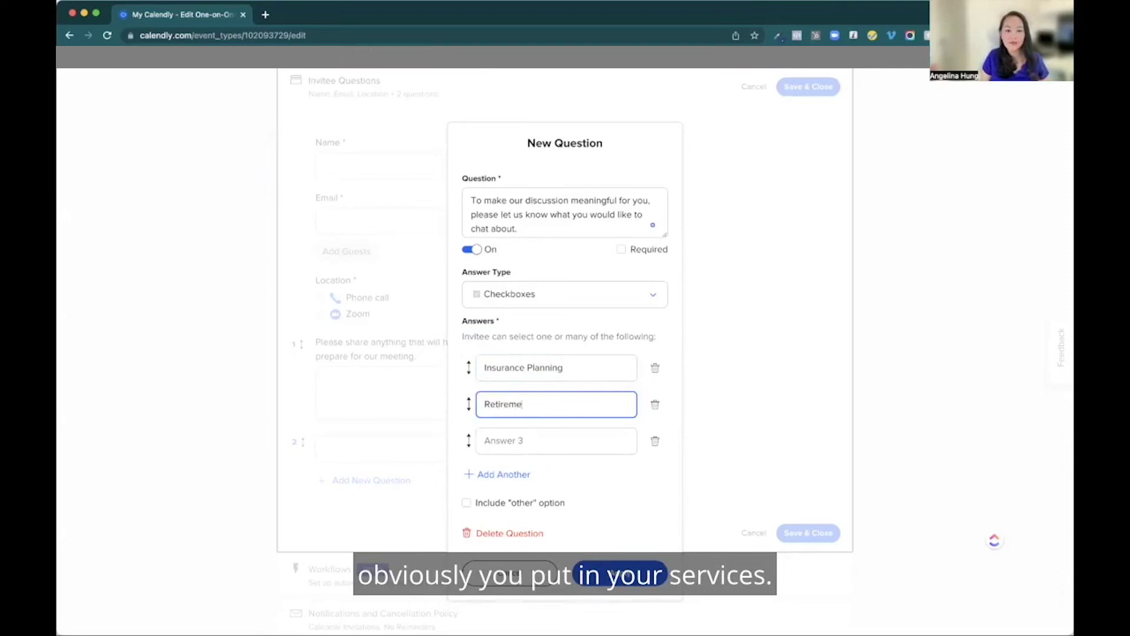
pyautogui.press('Tab')
pyautogui.press('Tab')
pyautogui.press('Tab')
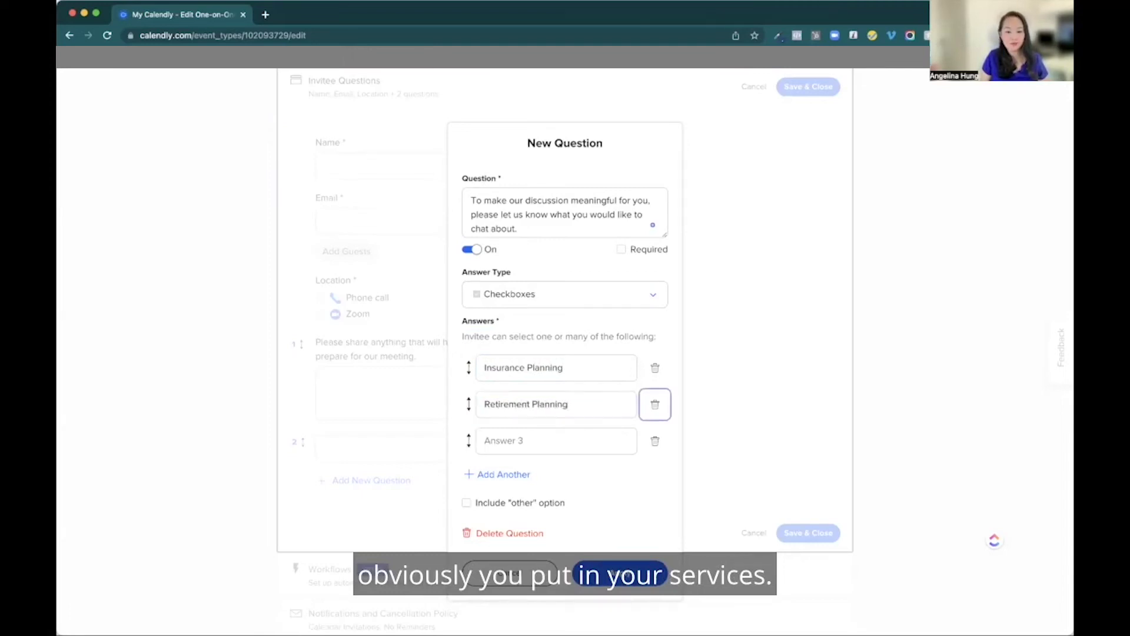
pyautogui.write('Life Insurance')
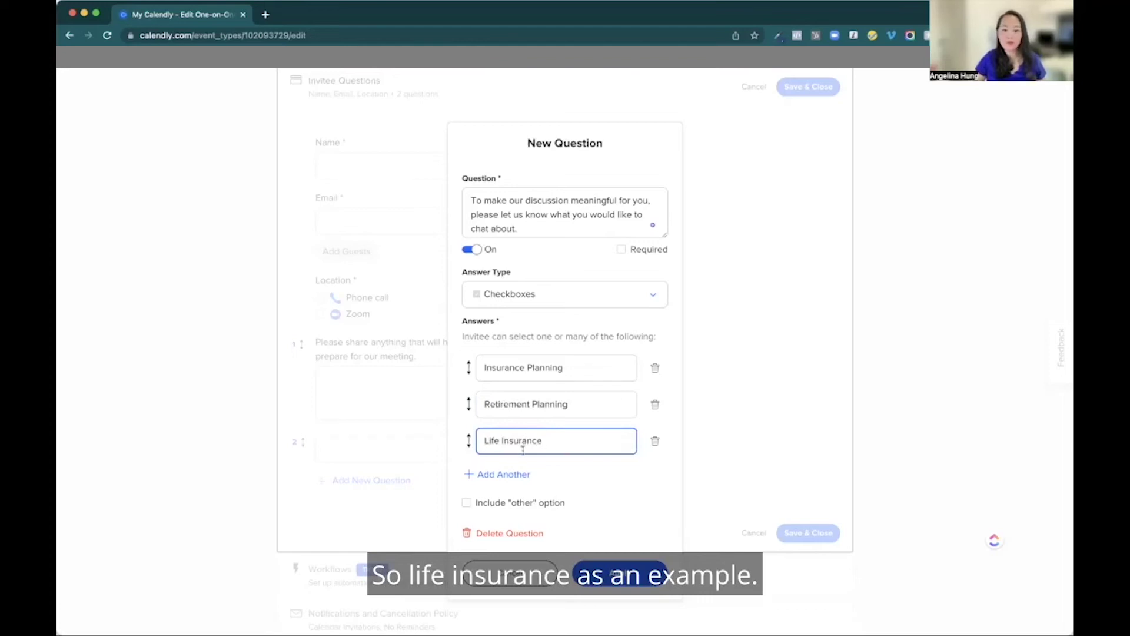
# Add two more answers to the question: "Group Health Benefits" and "Group Retirement Benefits".
pyautogui.click(510, 473)
pyautogui.press('Return')
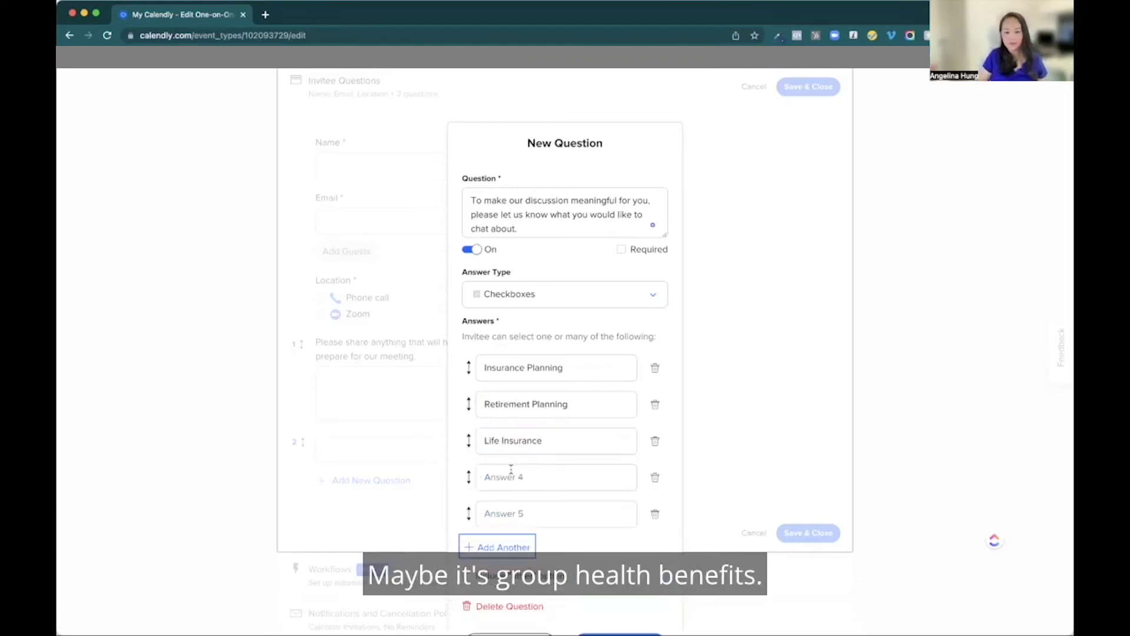
pyautogui.click(508, 479)
pyautogui.write('Grou')
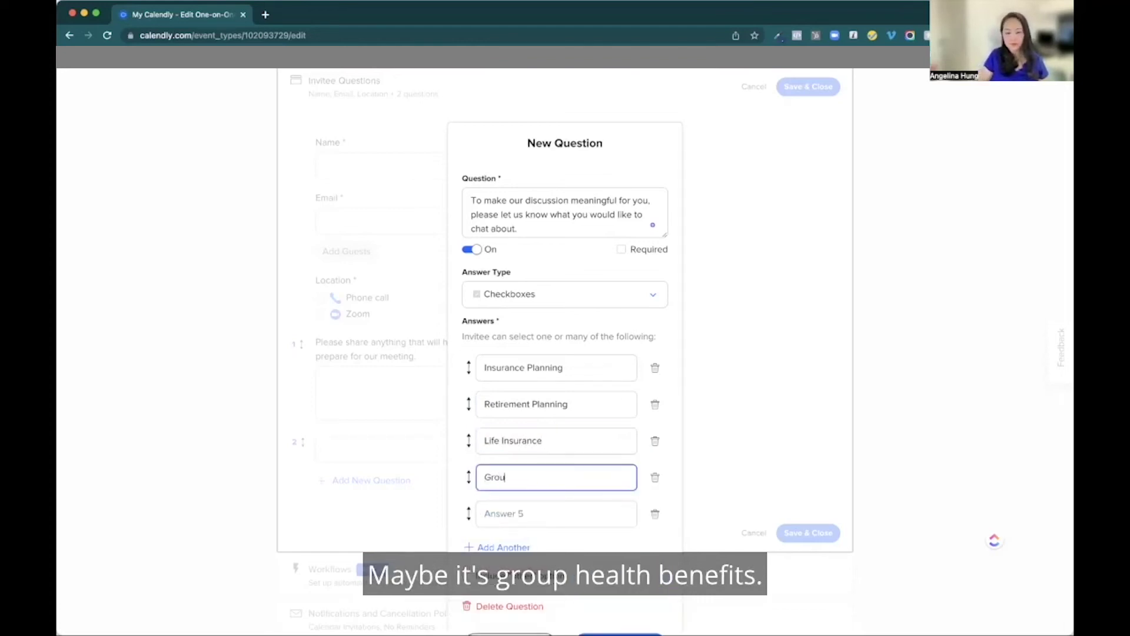
pyautogui.write('p Health Benefits')
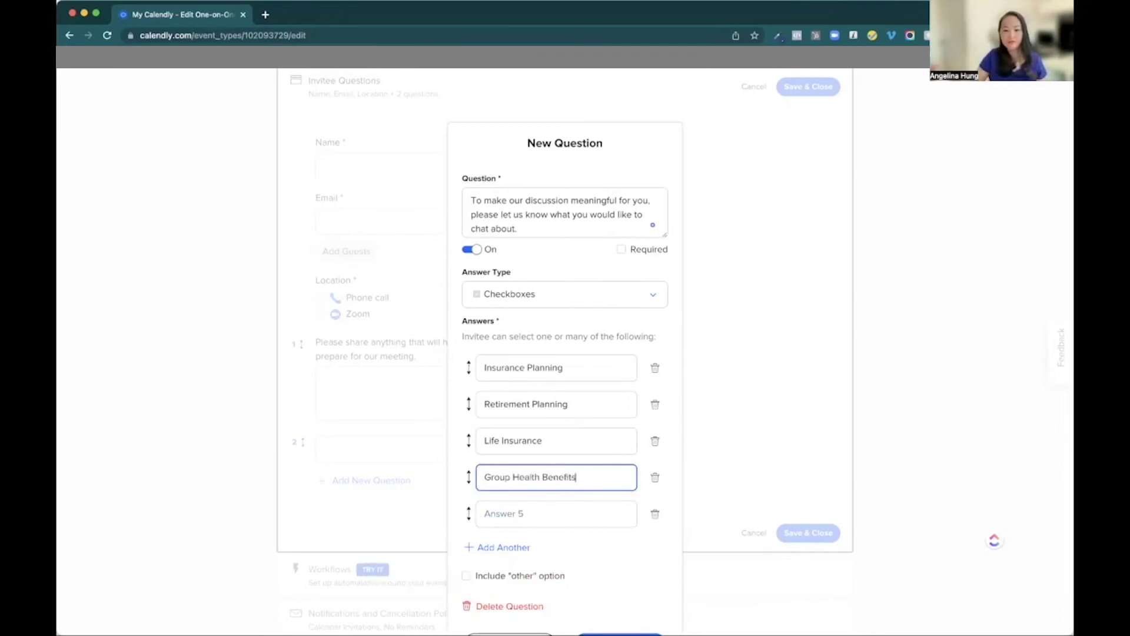
pyautogui.click(506, 510)
pyautogui.write('Group Retirement Benefits')
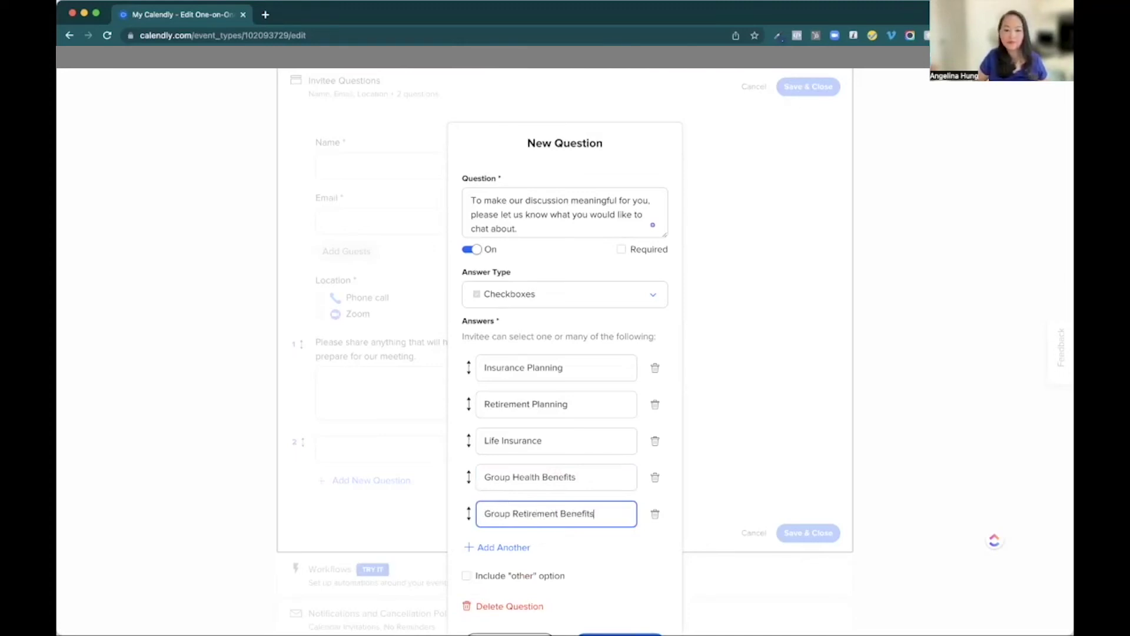
# Add "Critical Illness" and "RRSP" as the sixth and seventh checkbox answers.
pyautogui.scroll(-3, 542, 495)
pyautogui.click(506, 451)
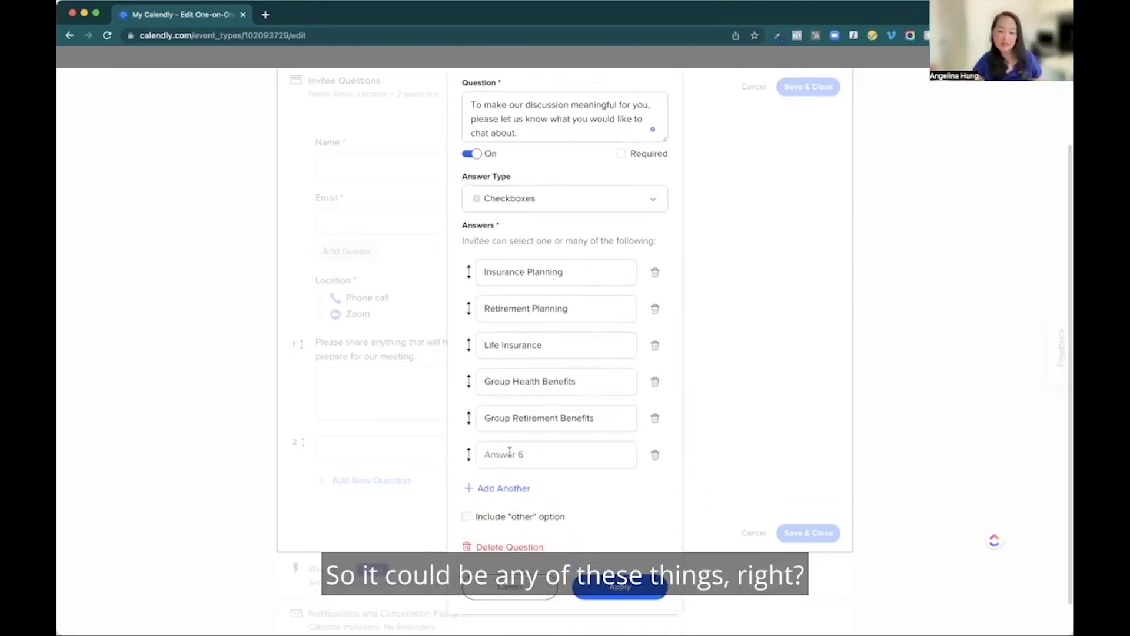
pyautogui.click(510, 454)
pyautogui.write('Cr')
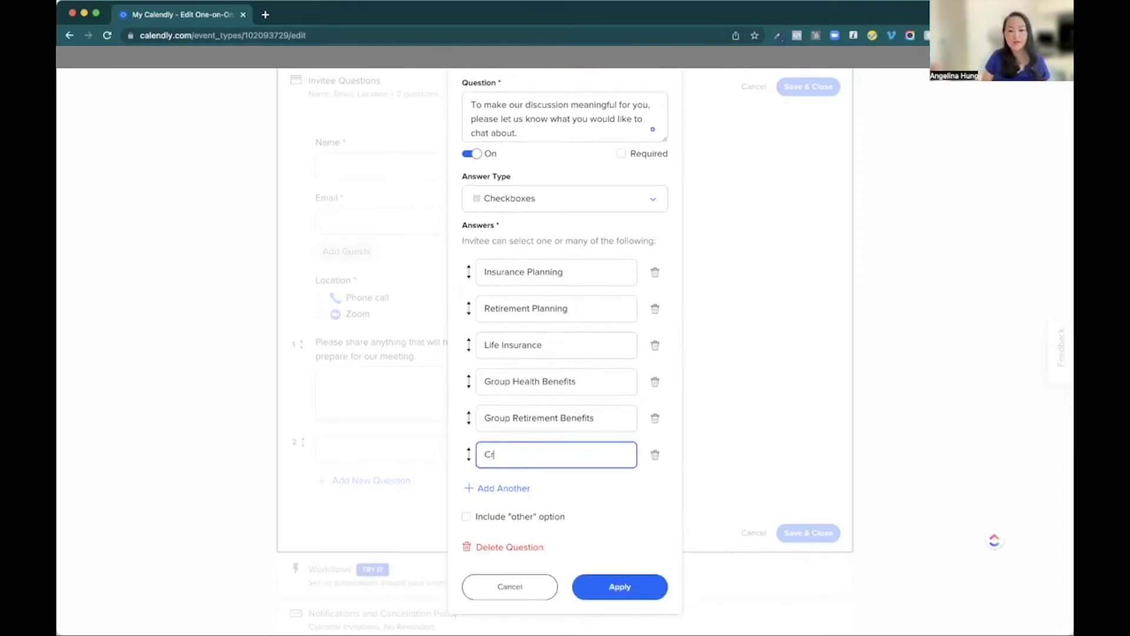
pyautogui.write('itical Illness')
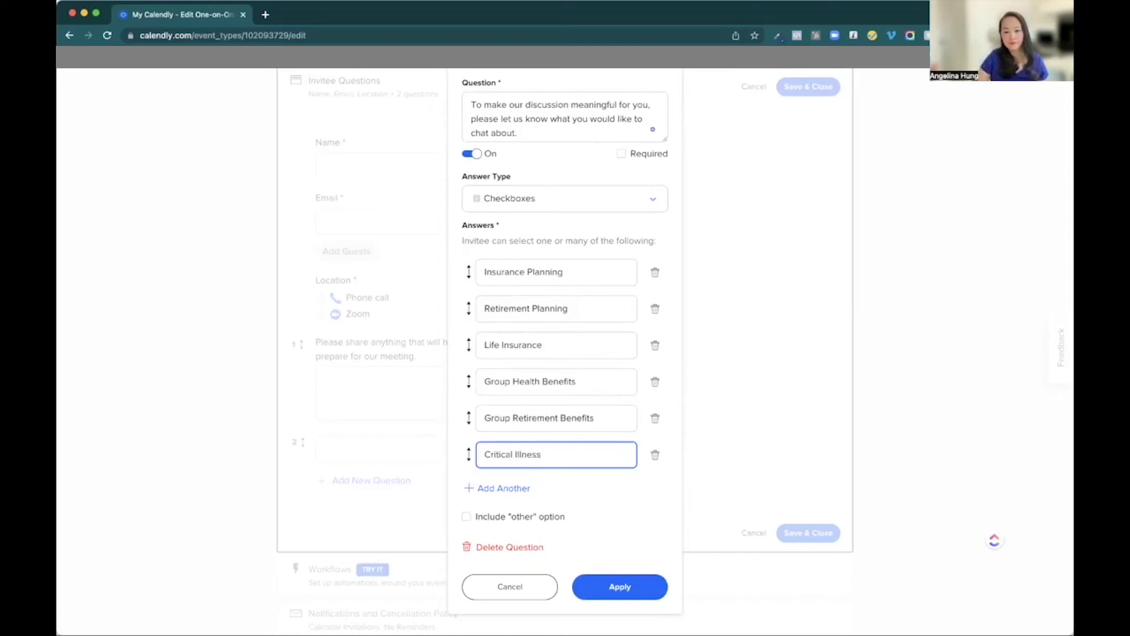
pyautogui.click(510, 490)
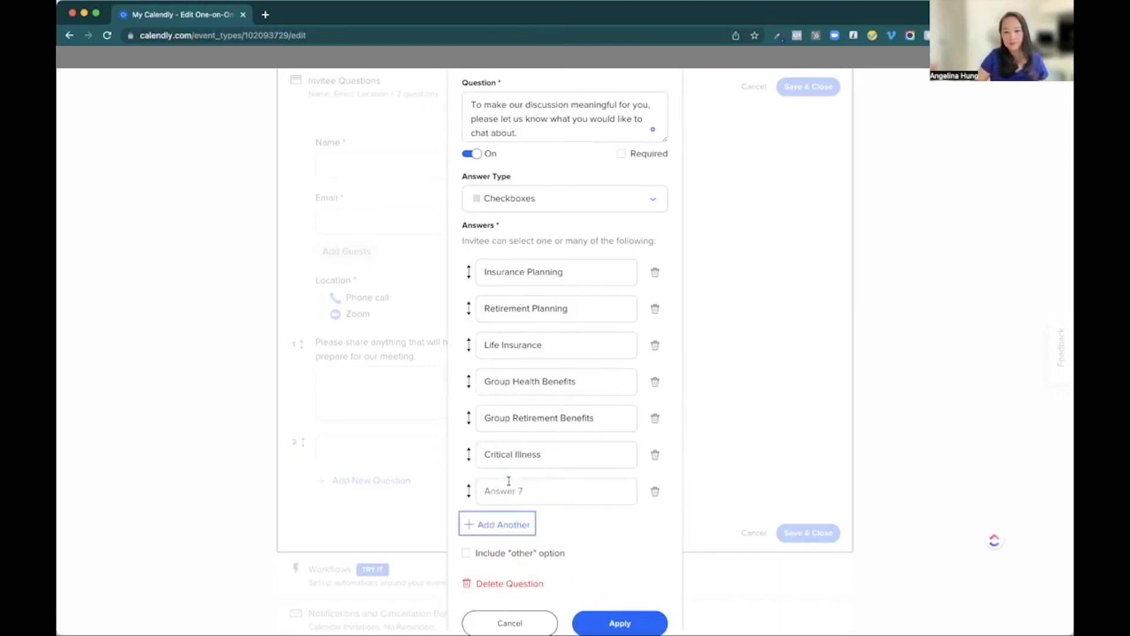
pyautogui.click(510, 497)
pyautogui.write('RRSP')
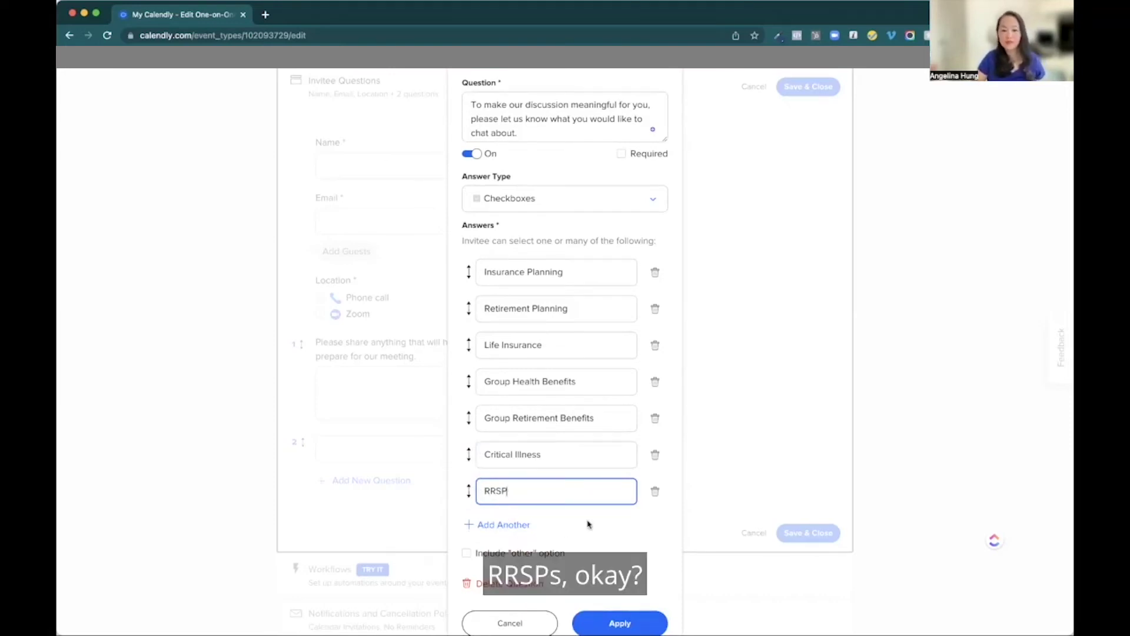
# Include the "other" option among the question's checkbox answers.
pyautogui.scroll(-1, 589, 526)
pyautogui.click(503, 537)
pyautogui.click(503, 537)
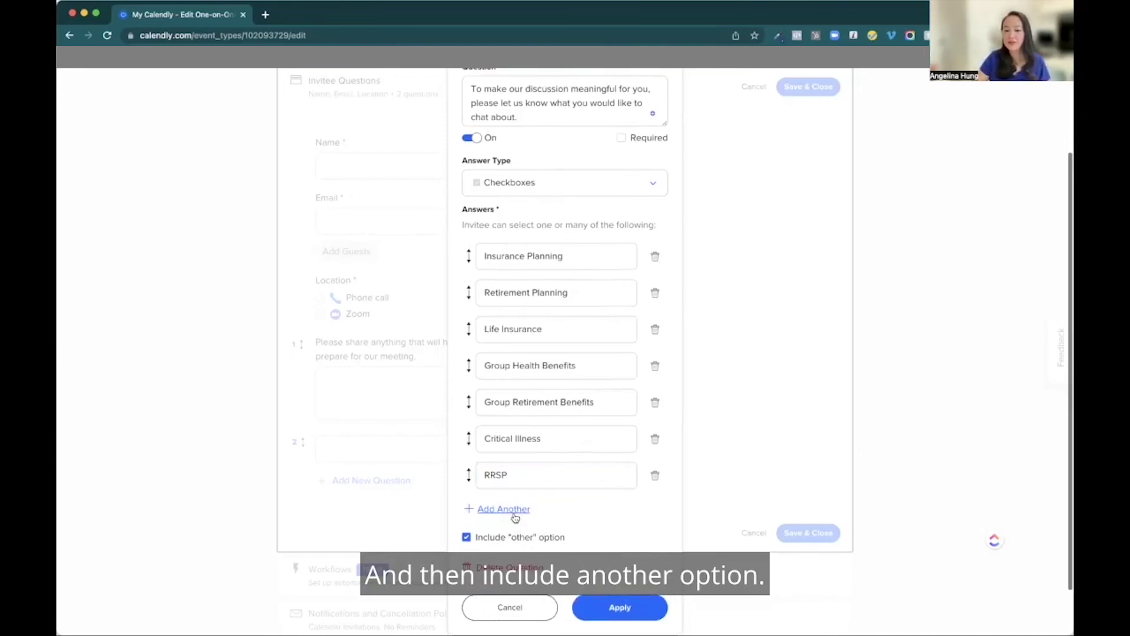
# Add "Receiving an inheritance" as the eighth answer and insert one more blank answer below it.
pyautogui.click(513, 507)
pyautogui.click(514, 511)
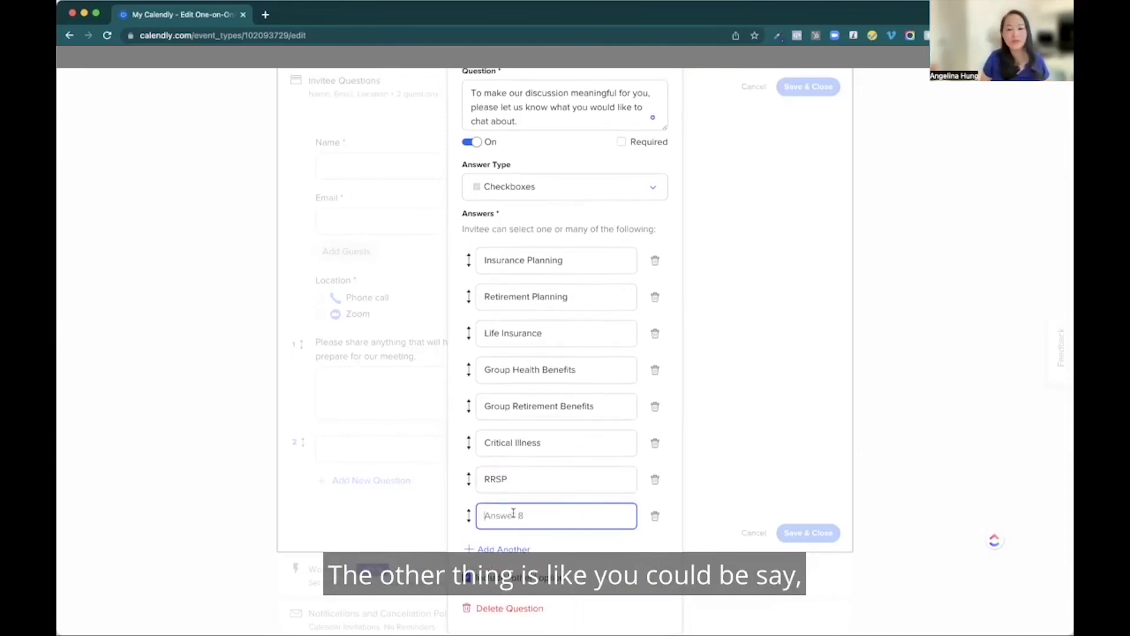
pyautogui.write('Receiving a')
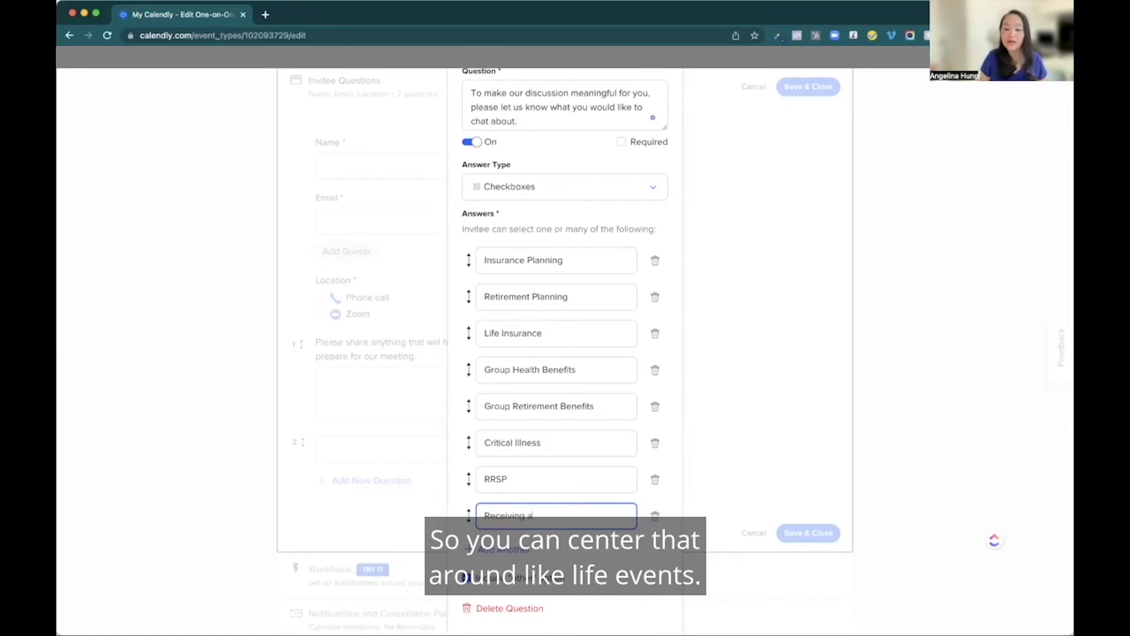
pyautogui.write('n inheritance')
pyautogui.click(505, 549)
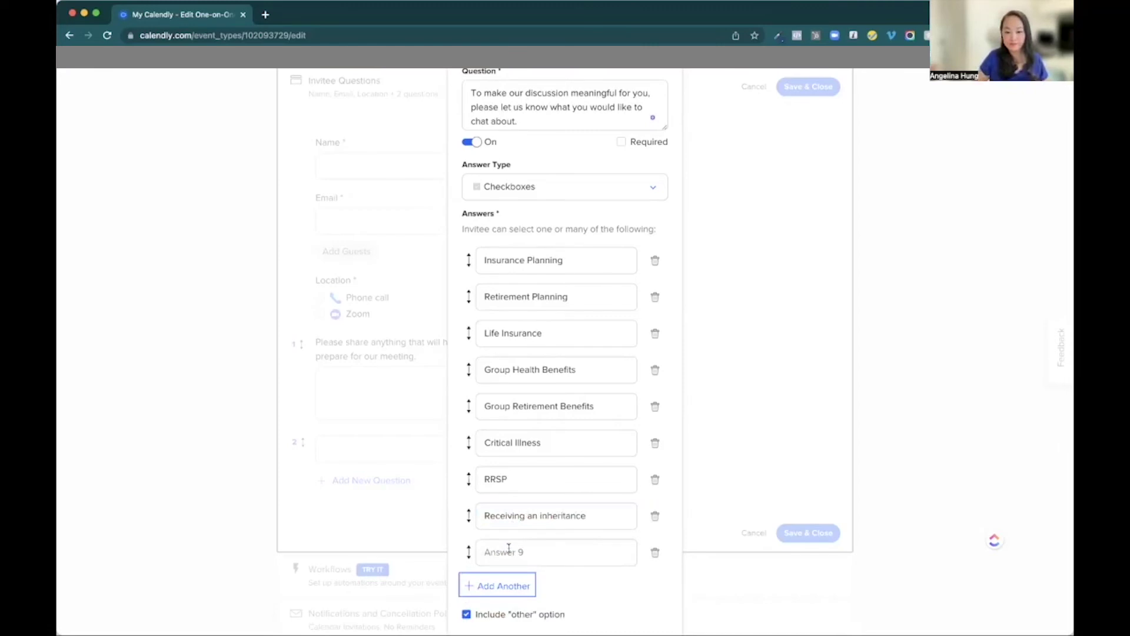
# Add "Getting married" as the ninth checkbox answer, apply the question and save the invitee questions.
pyautogui.click(525, 548)
pyautogui.write('Getting married')
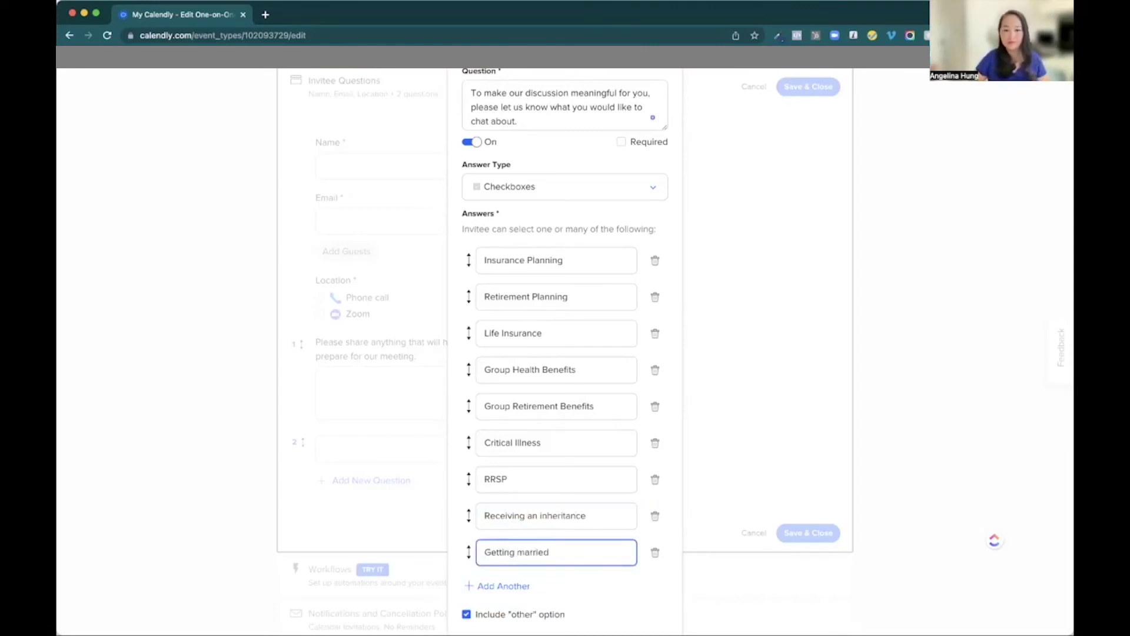
pyautogui.scroll(-3, 512, 495)
pyautogui.click(626, 550)
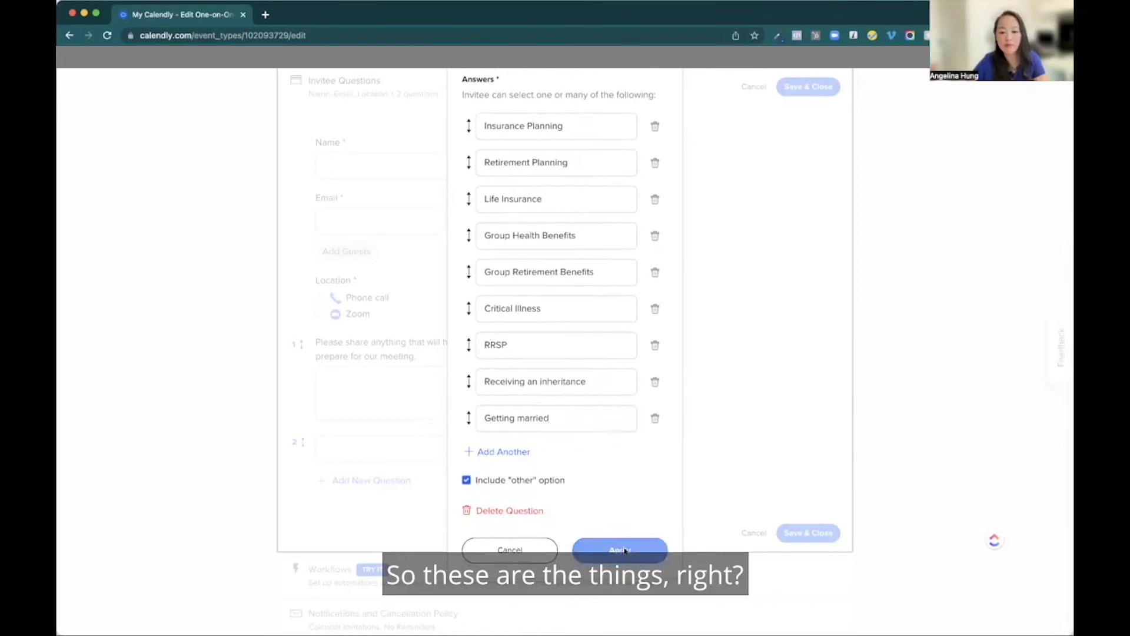
pyautogui.click(803, 403)
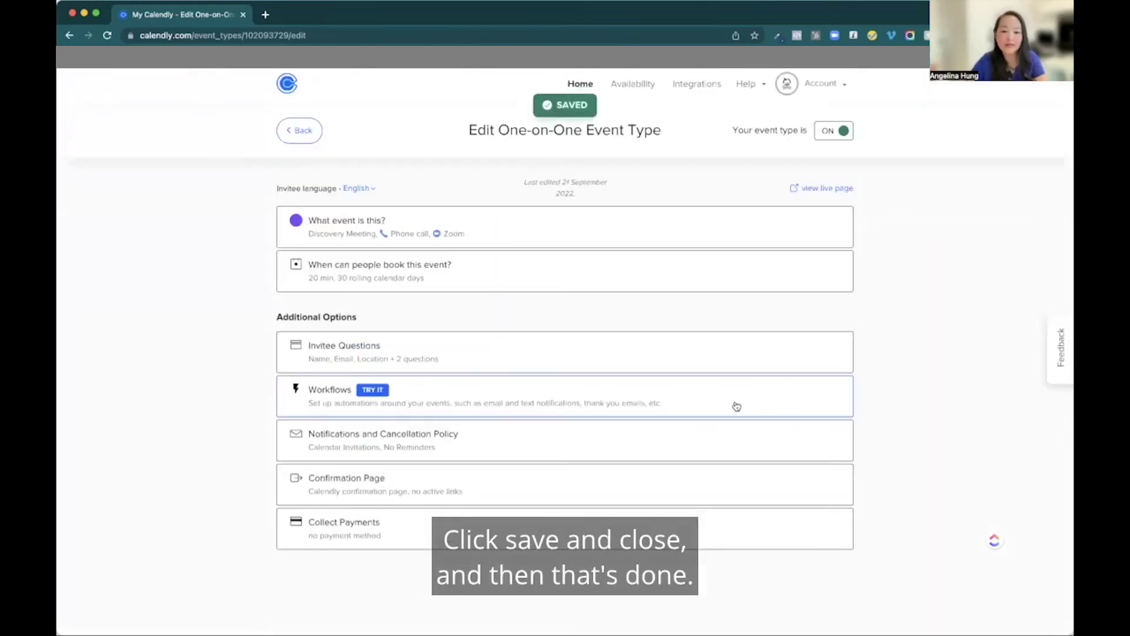
# Turn on email reminders 24 hours before the event and save the notification settings.
pyautogui.click(626, 441)
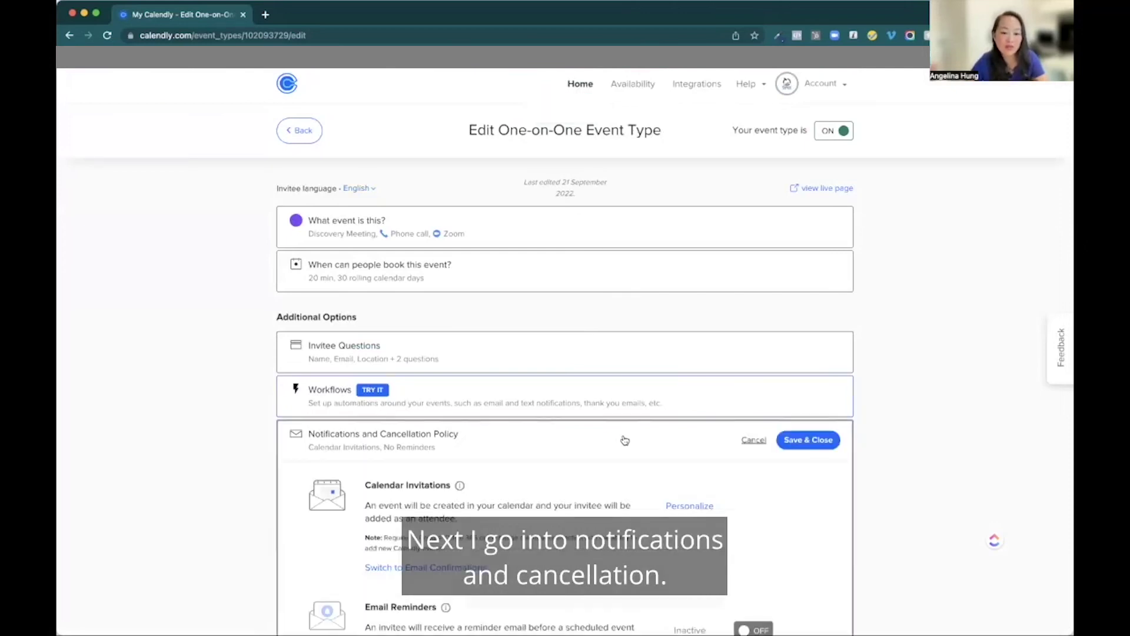
pyautogui.scroll(-5, 625, 441)
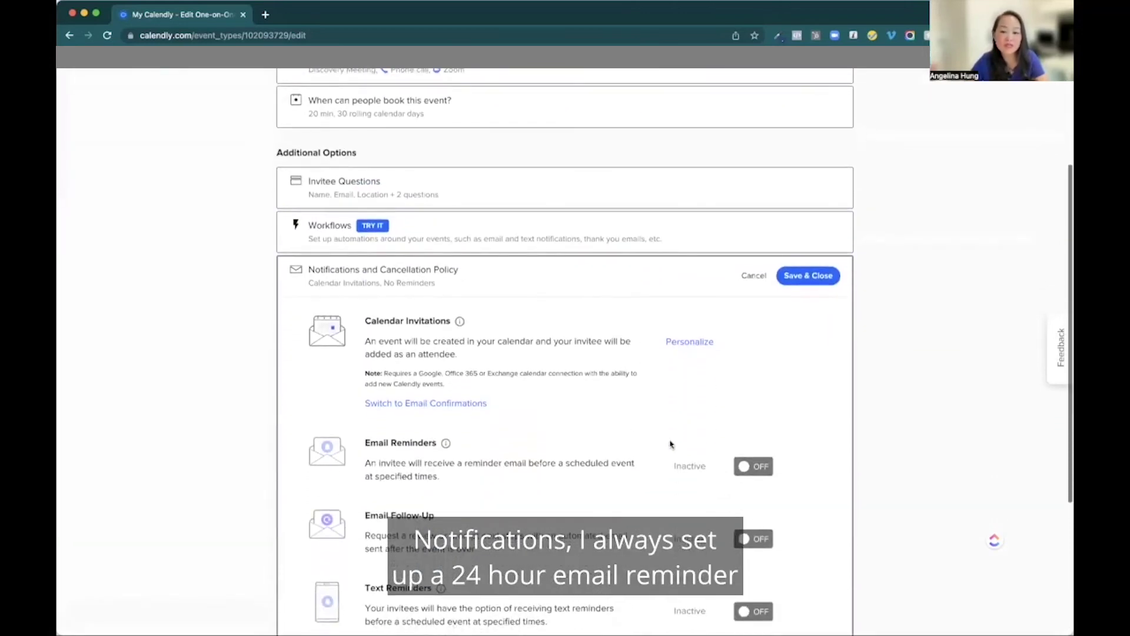
pyautogui.click(744, 468)
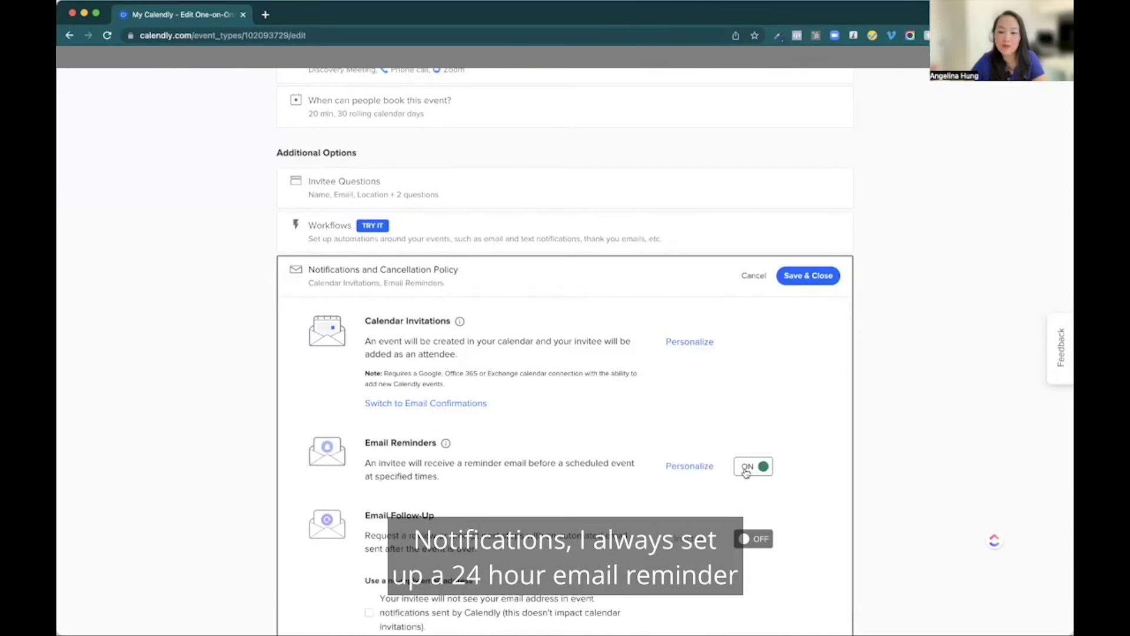
pyautogui.click(688, 466)
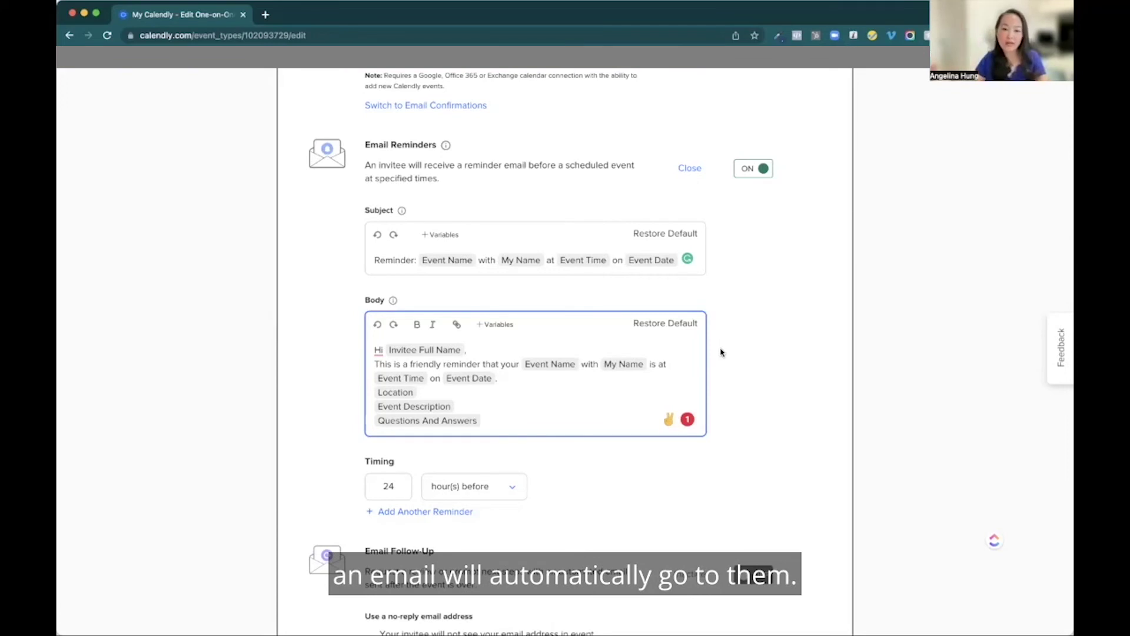
pyautogui.scroll(-5, 721, 352)
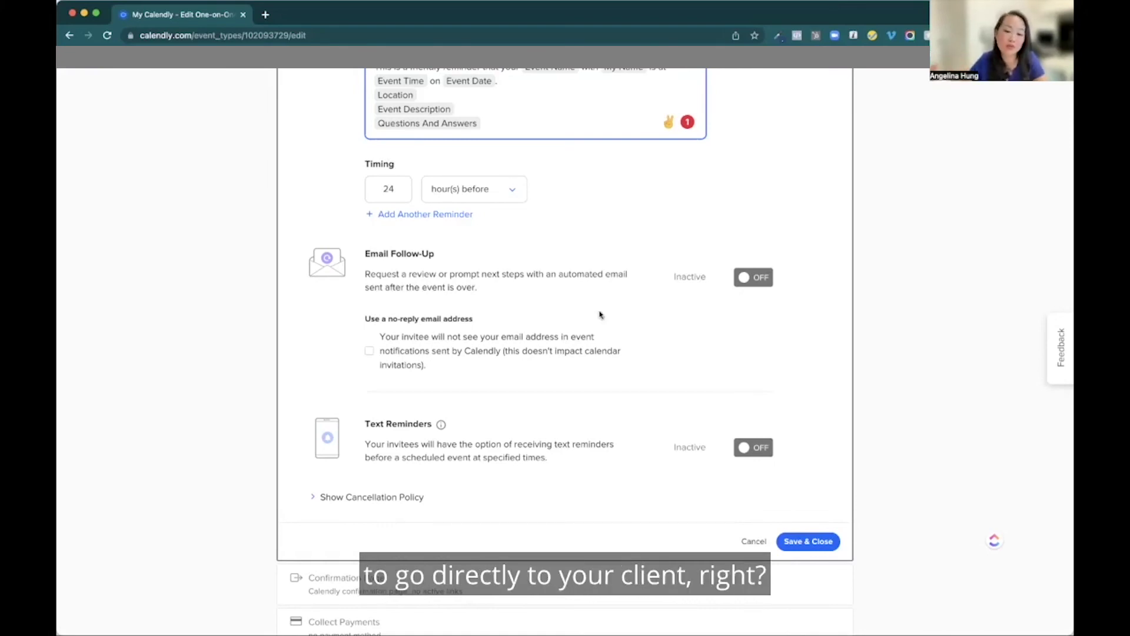
pyautogui.click(805, 541)
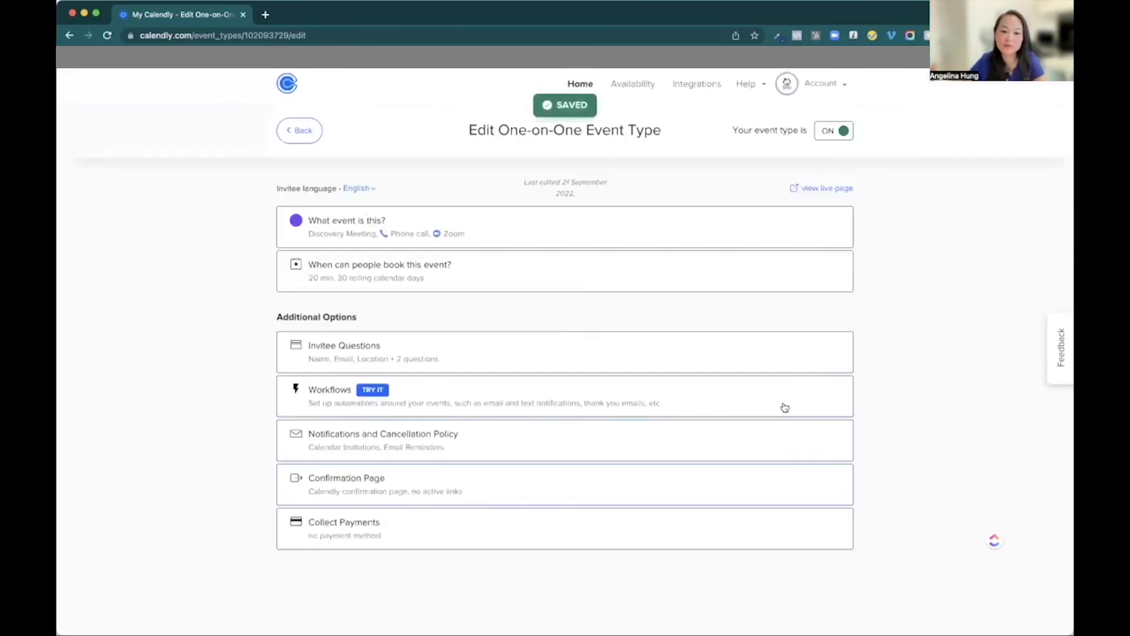
# Save the confirmation page settings with the Calendly confirmation page displayed and no schedule-another-event button.
pyautogui.click(475, 474)
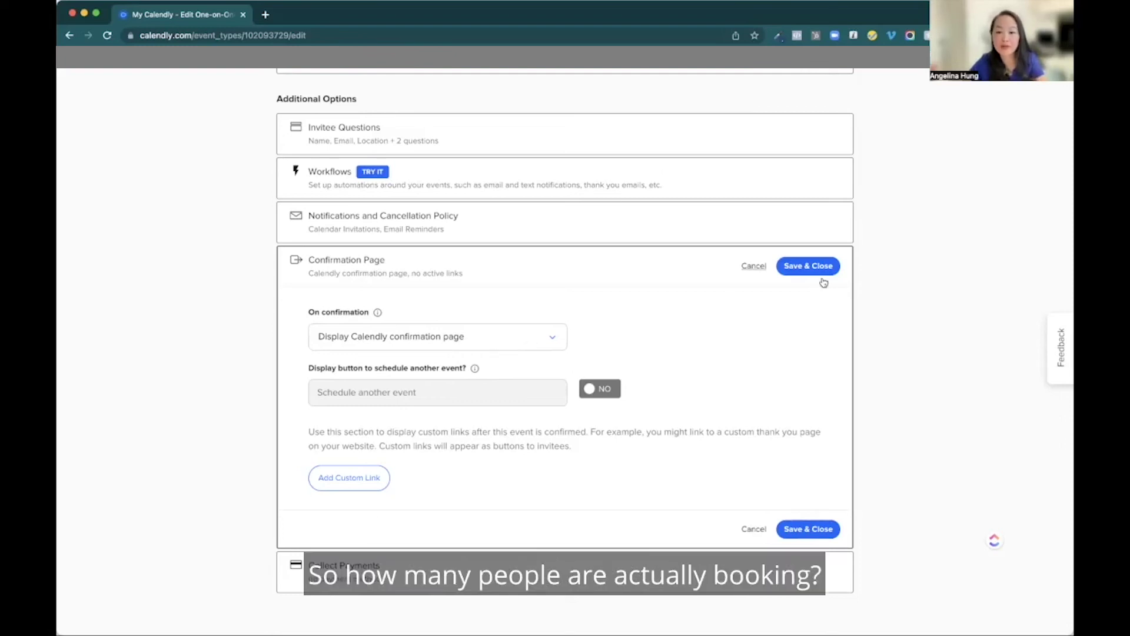
pyautogui.click(807, 268)
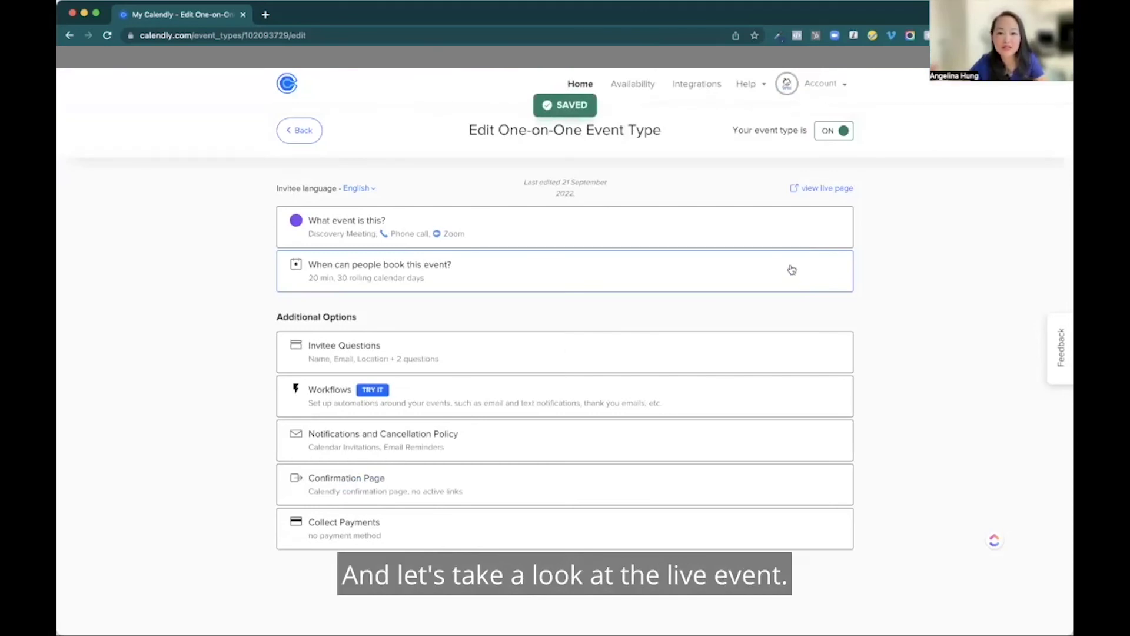
# View the event's live booking page and choose the 2:30pm slot on Tuesday, September 27.
pyautogui.click(807, 190)
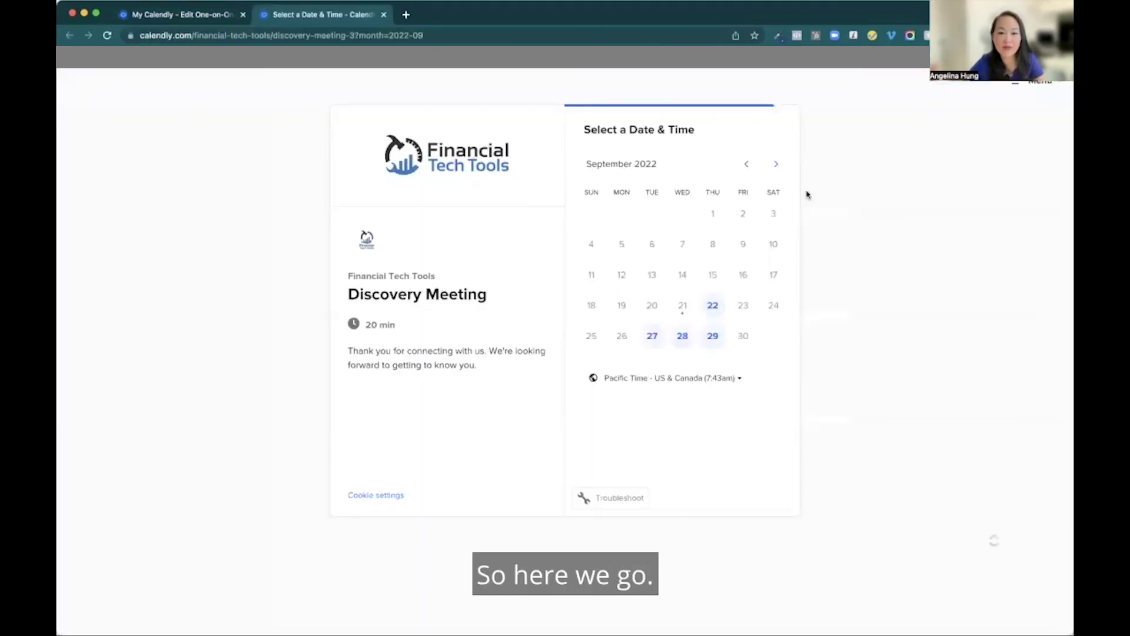
pyautogui.click(652, 335)
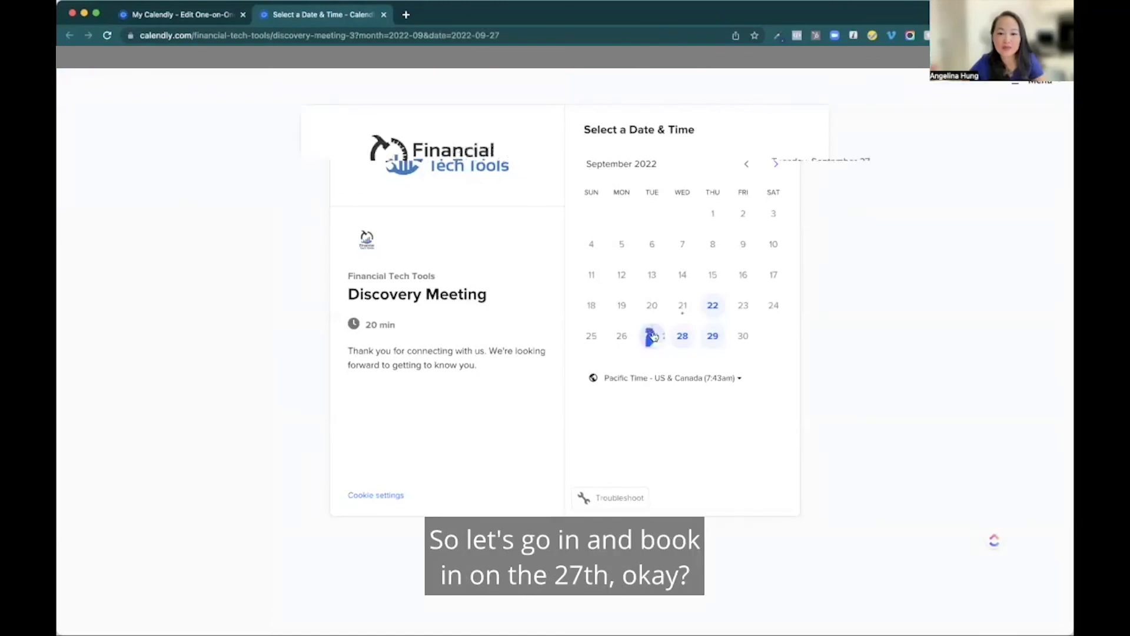
pyautogui.click(784, 240)
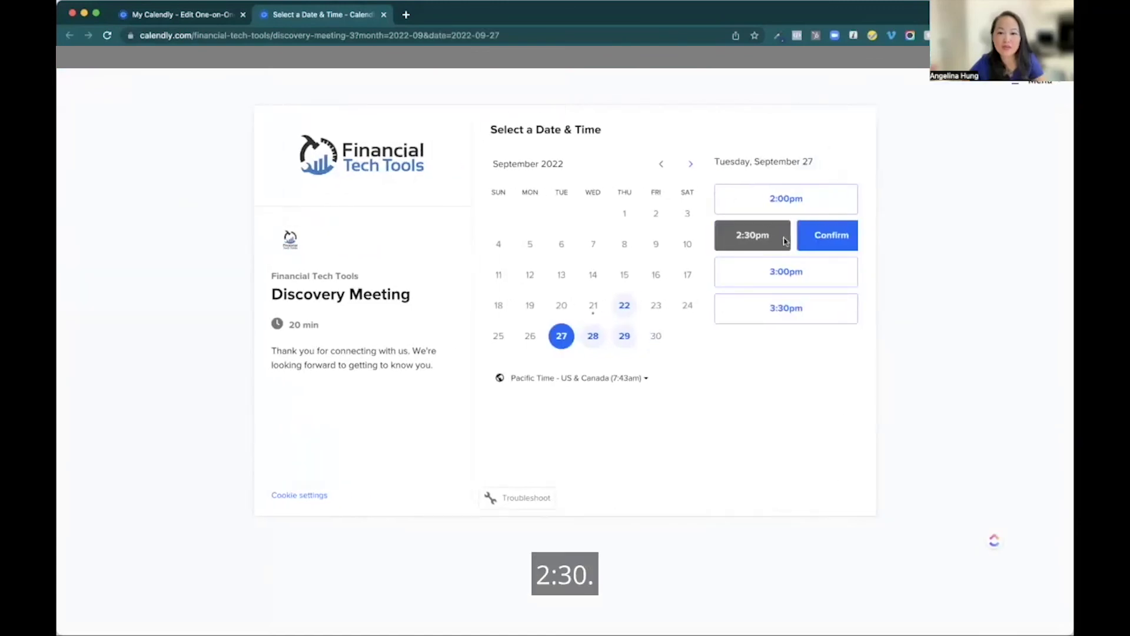
pyautogui.click(819, 239)
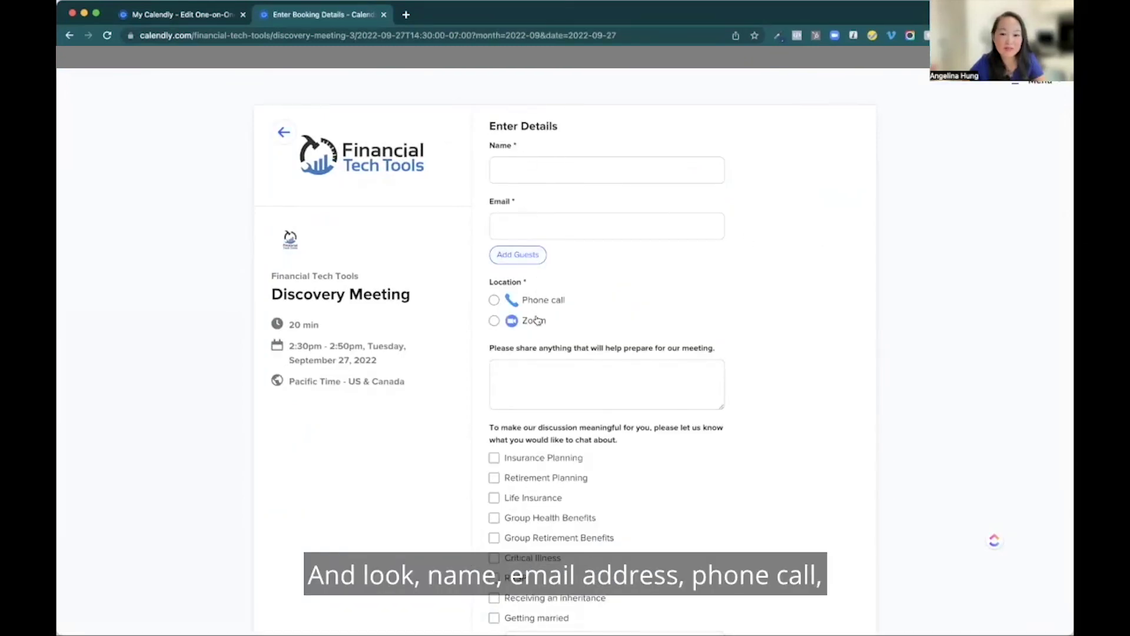
# Try the Phone call location and its number field in the booking form, and set the location to Zoom.
pyautogui.scroll(-3, 565, 328)
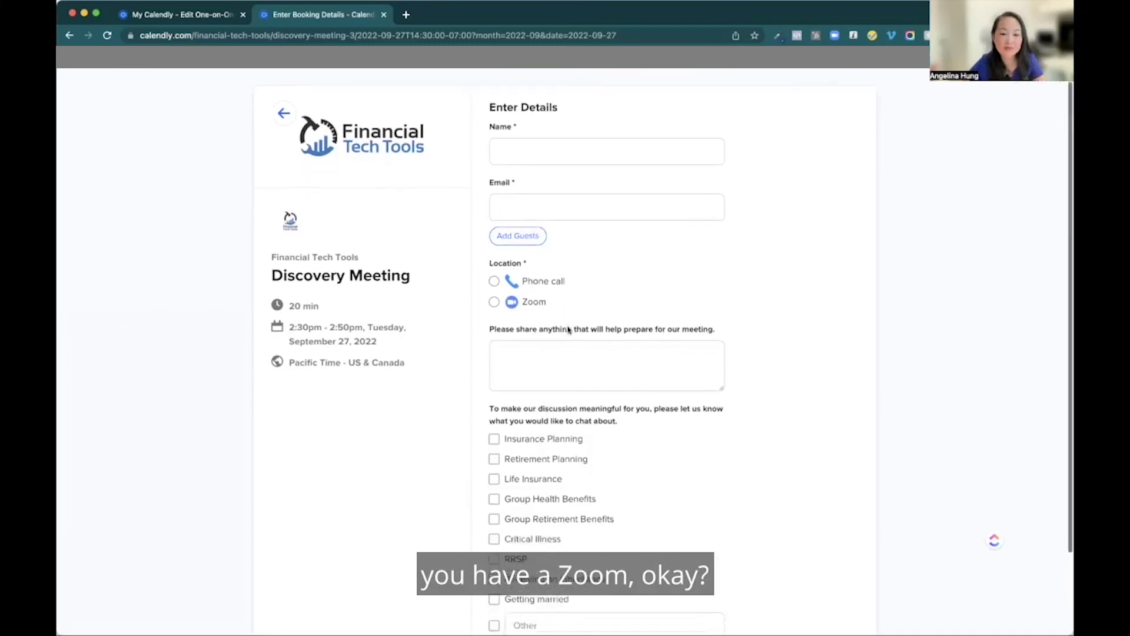
pyautogui.click(542, 236)
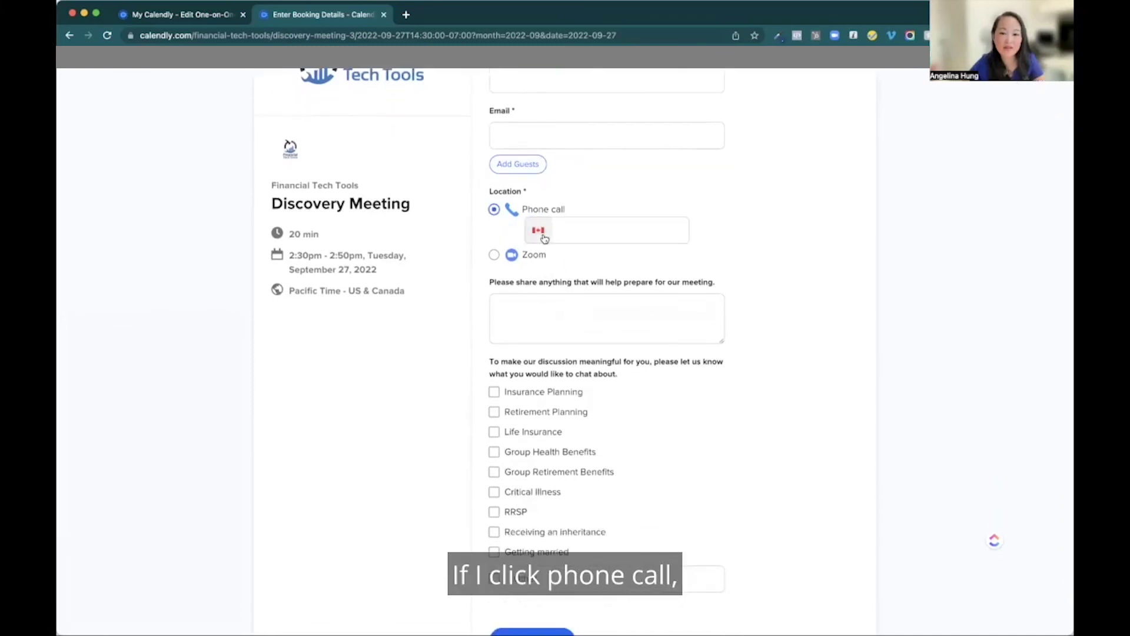
pyautogui.click(604, 230)
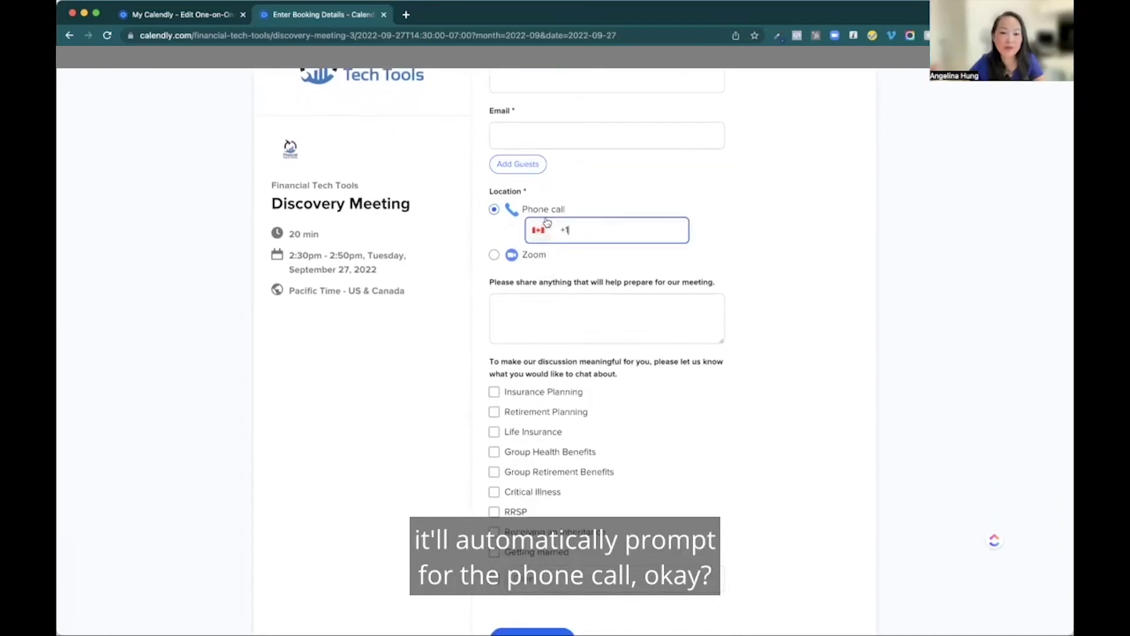
pyautogui.click(519, 256)
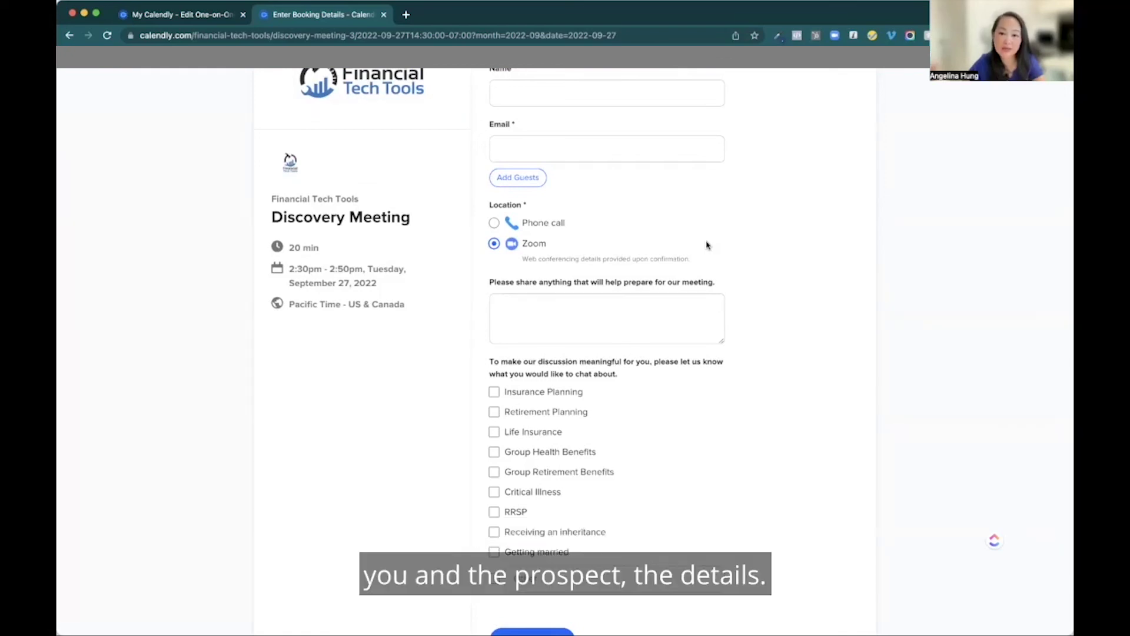
# Enter "whateverlkajsdlfkjlaskjf" as the preparation note, tick Life Insurance and Critical Illness, and try to schedule the event.
pyautogui.scroll(-2, 708, 245)
pyautogui.click(536, 260)
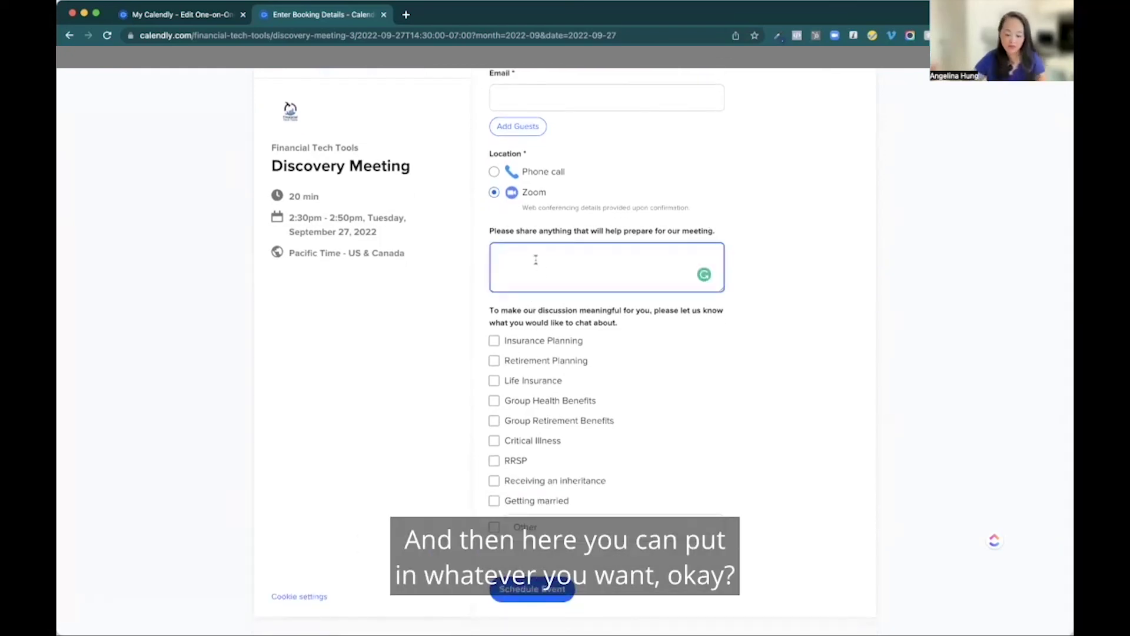
pyautogui.write('whateverlkajsdlfkjlaskjf')
pyautogui.click(500, 383)
pyautogui.click(514, 442)
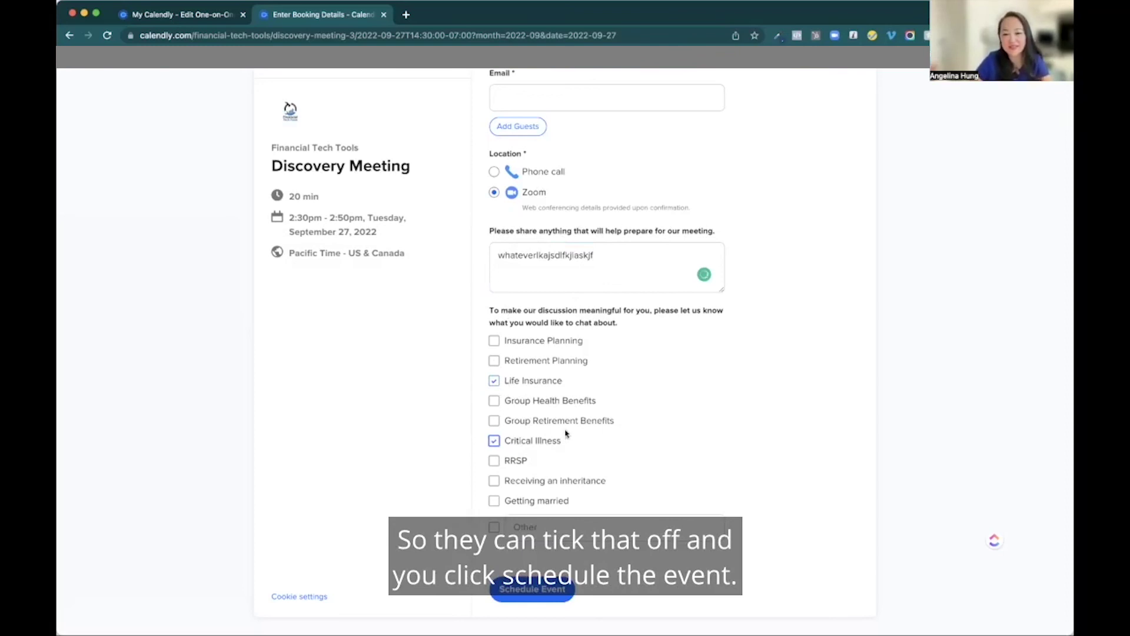
pyautogui.click(545, 589)
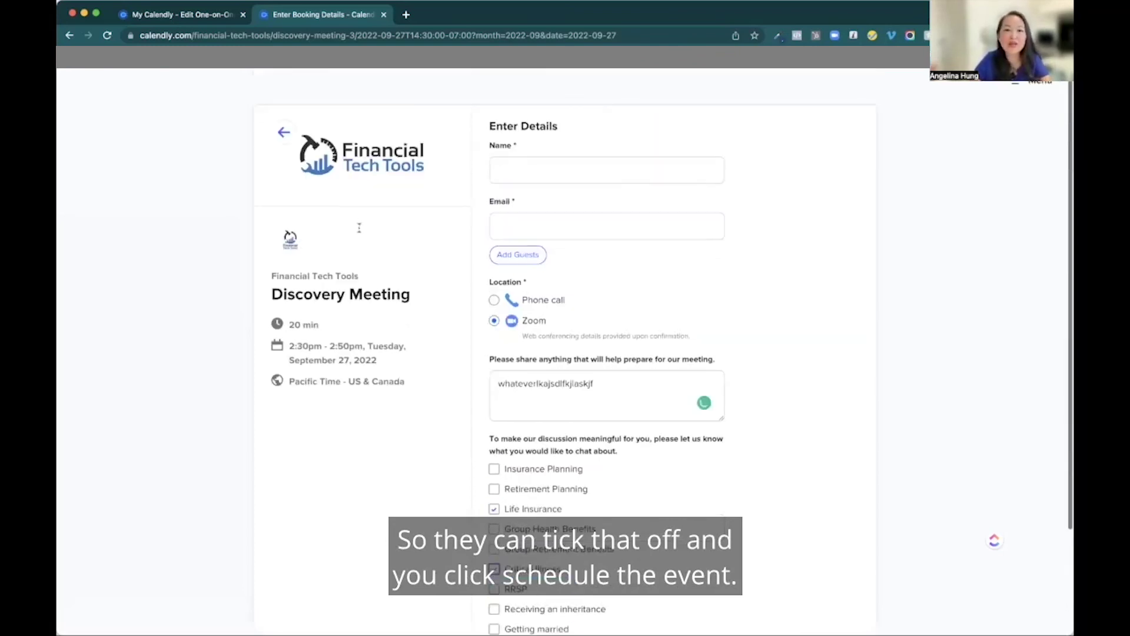
# Return to the event types list and clone the active Discovery Meeting event type.
pyautogui.click(185, 17)
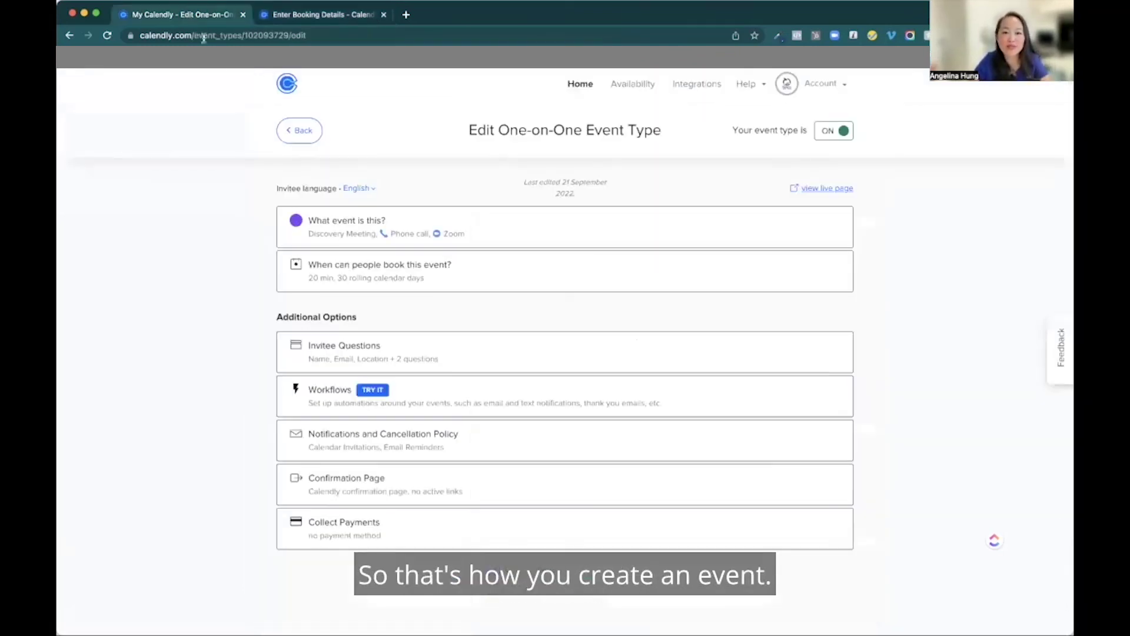
pyautogui.click(314, 135)
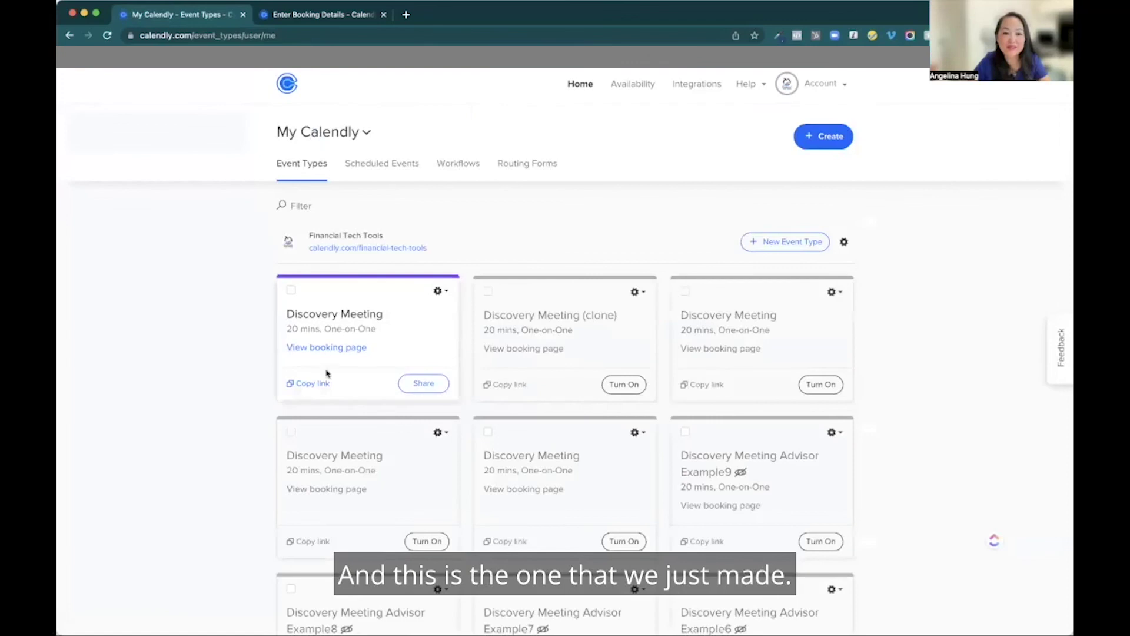
pyautogui.click(439, 291)
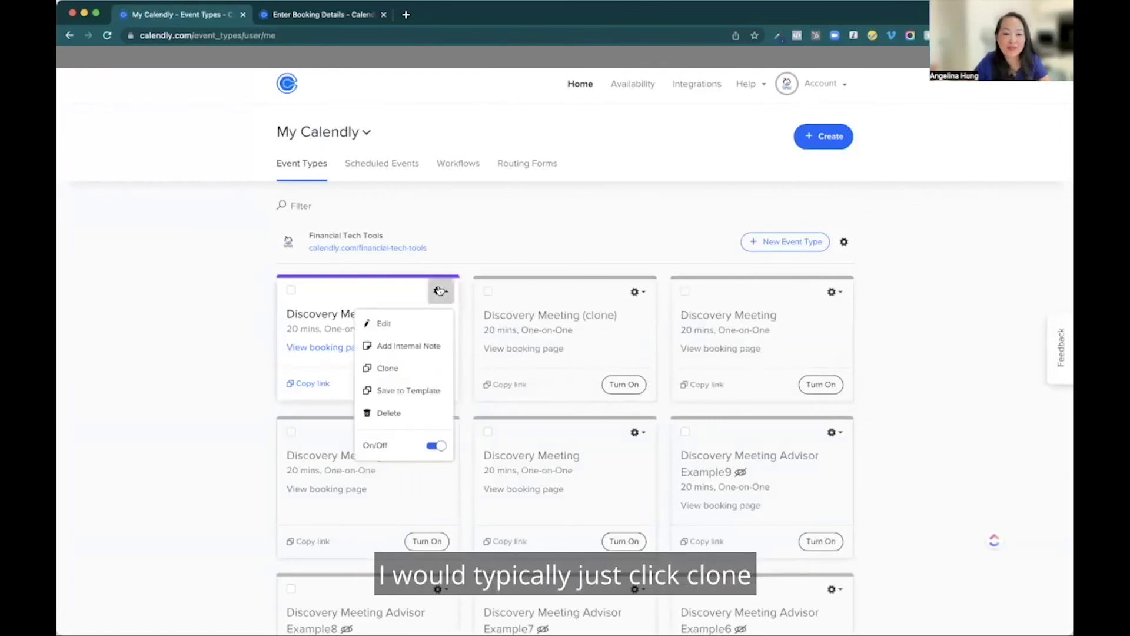
pyautogui.click(389, 368)
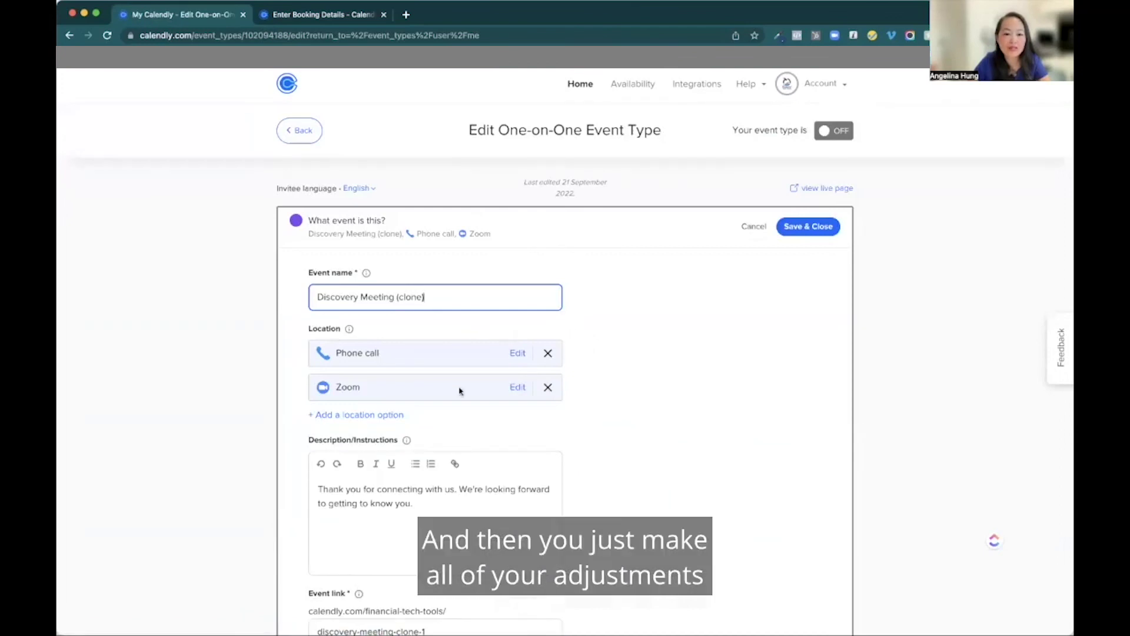
# Open the cloned event's booking-time settings and examine its date range, duration and weekly hours.
pyautogui.scroll(-8, 460, 390)
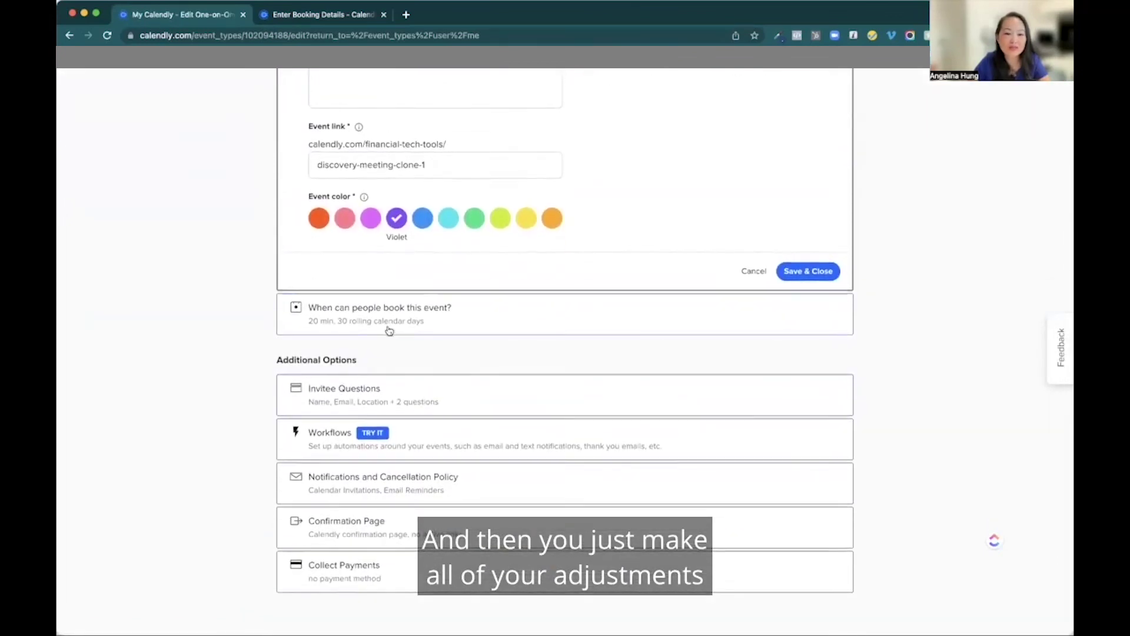
pyautogui.click(400, 318)
pyautogui.scroll(5, 417, 317)
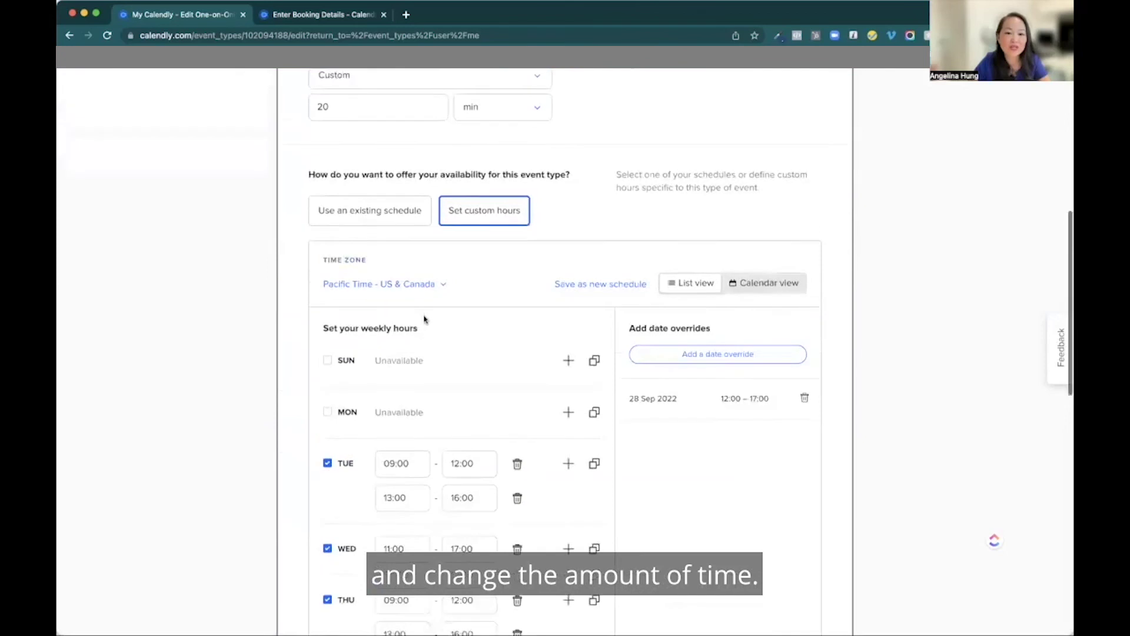
pyautogui.scroll(3, 439, 333)
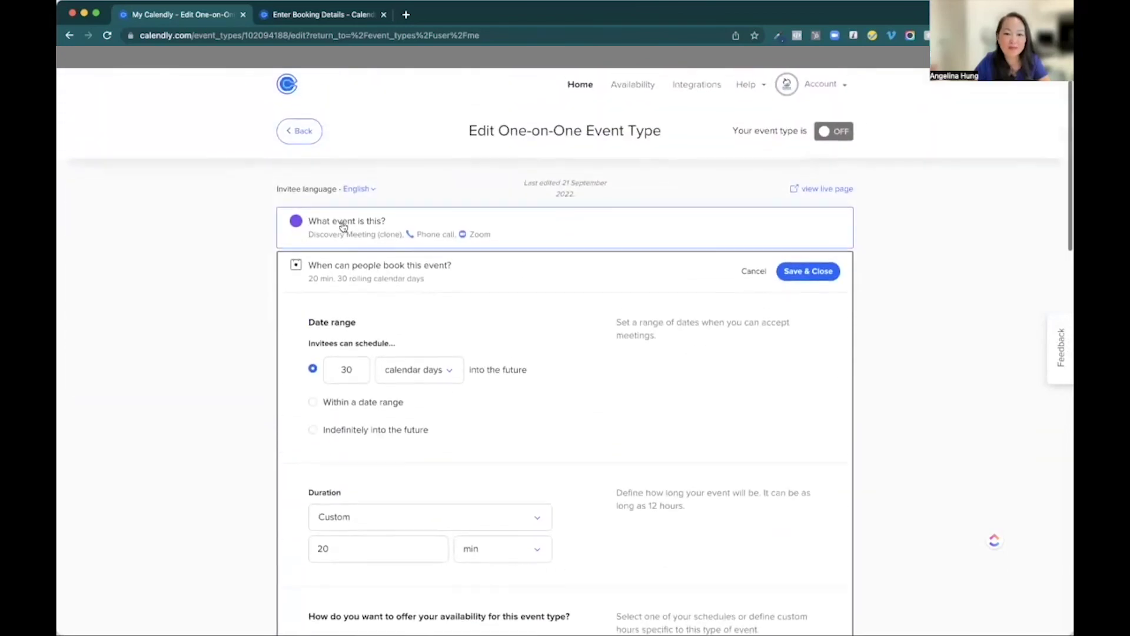